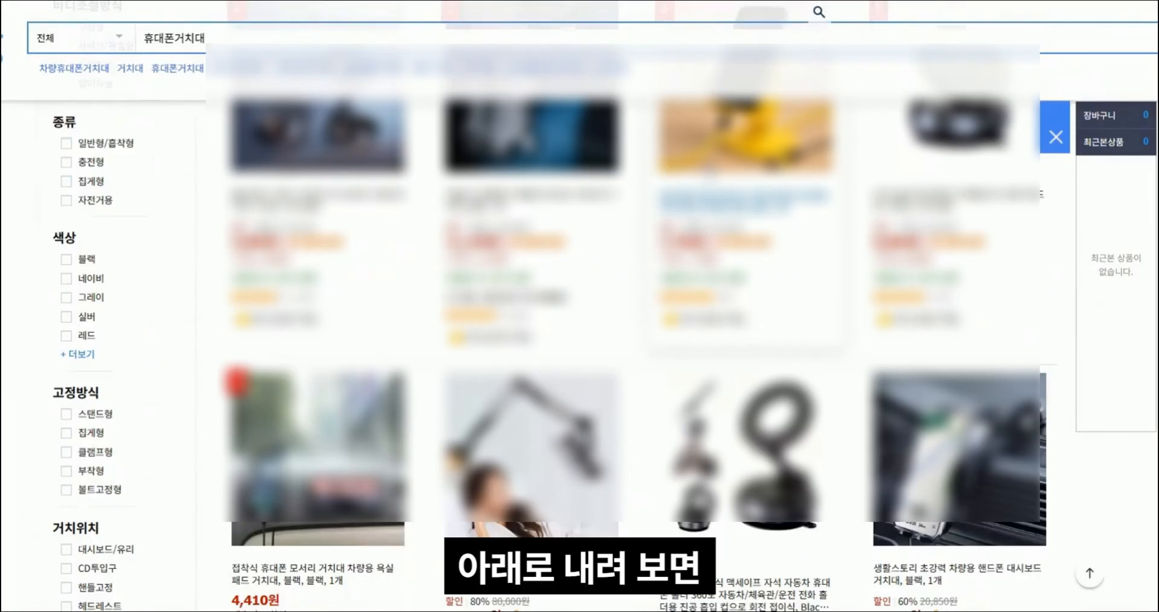
Step: Browse the 휴대폰거치대 search results and compare the listed products' prices, delivery dates and review counts
scroll(580, 302, down, 5)
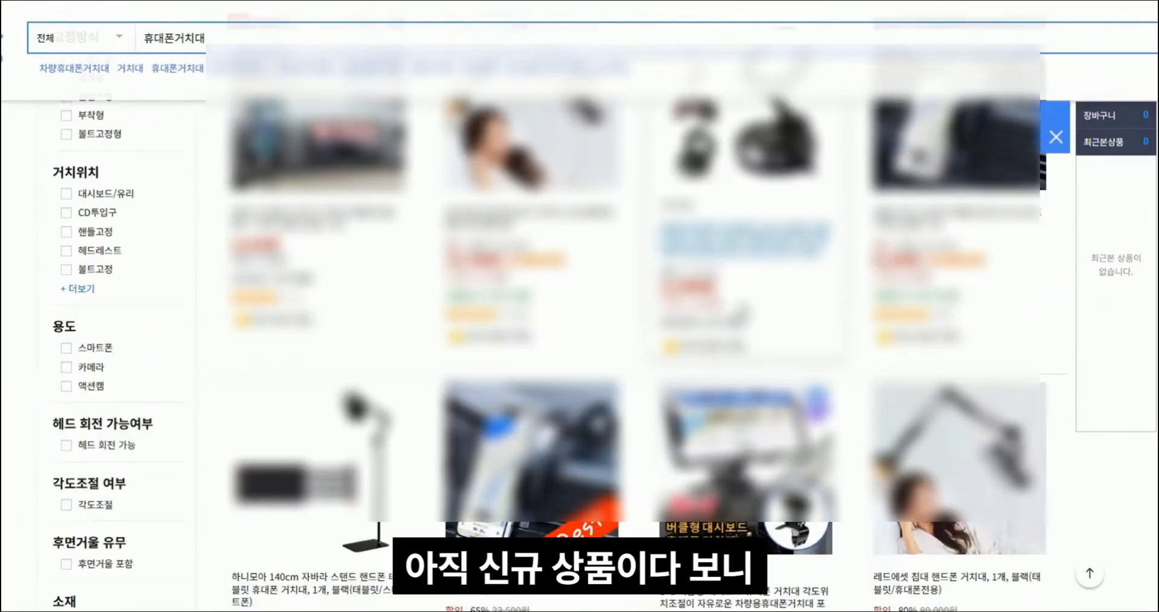
scroll(579, 302, up, 1)
scroll(728, 328, up, 1)
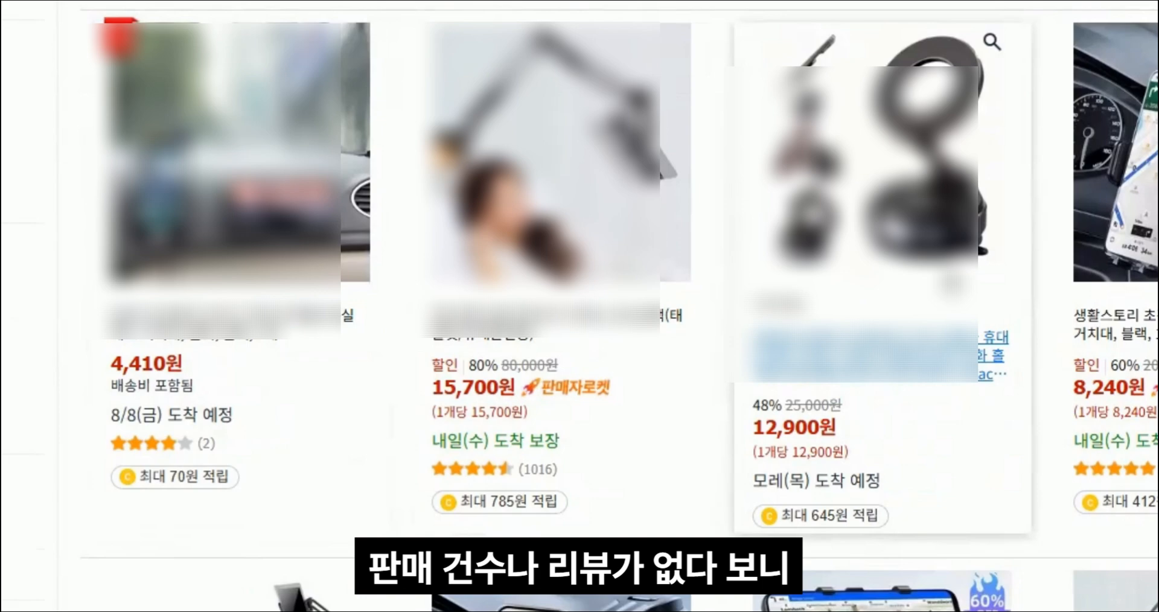
scroll(580, 302, up, 20)
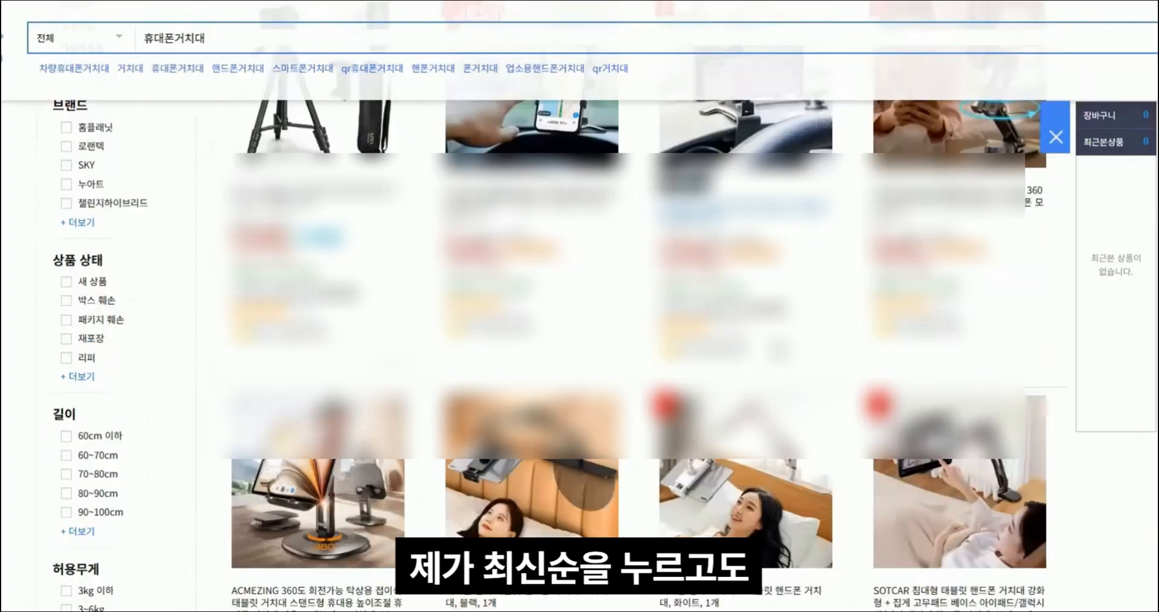
scroll(580, 302, up, 5)
scroll(580, 332, down, 20)
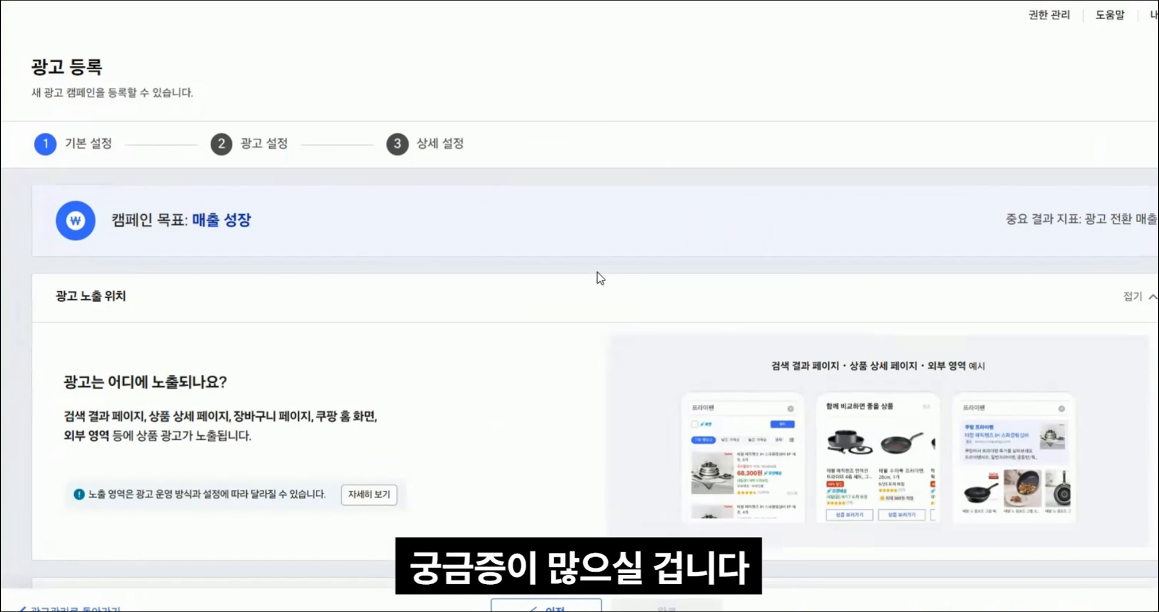
Step: In the 매출 성장 ad registration form, set the daily budget to the recommended 30,000원
scroll(600, 278, down, 1)
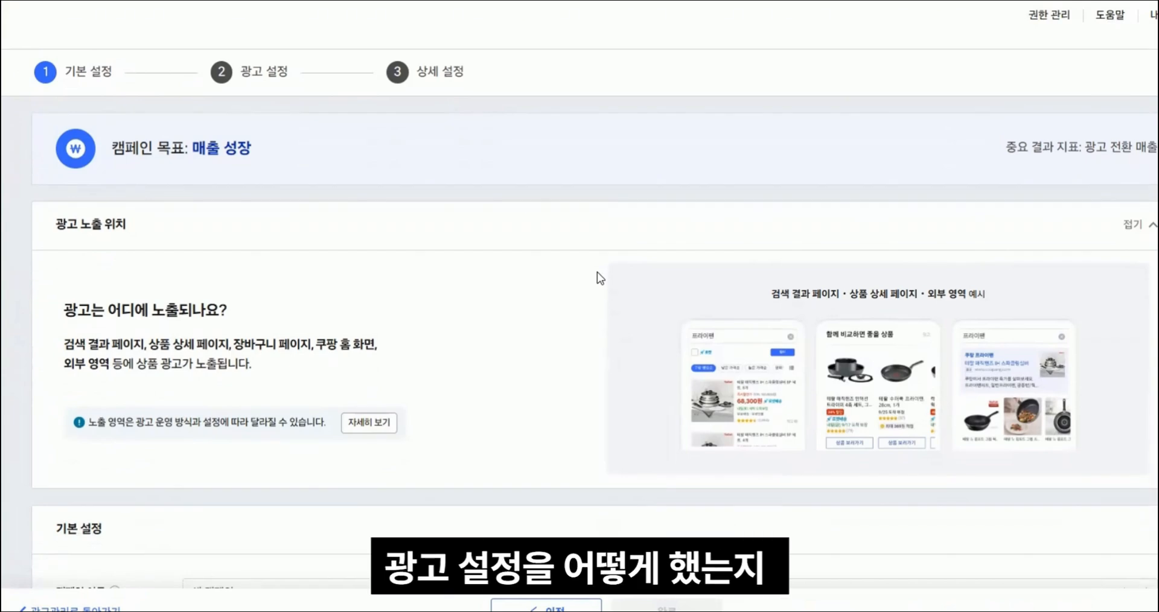
scroll(556, 261, down, 4)
scroll(551, 272, up, 2)
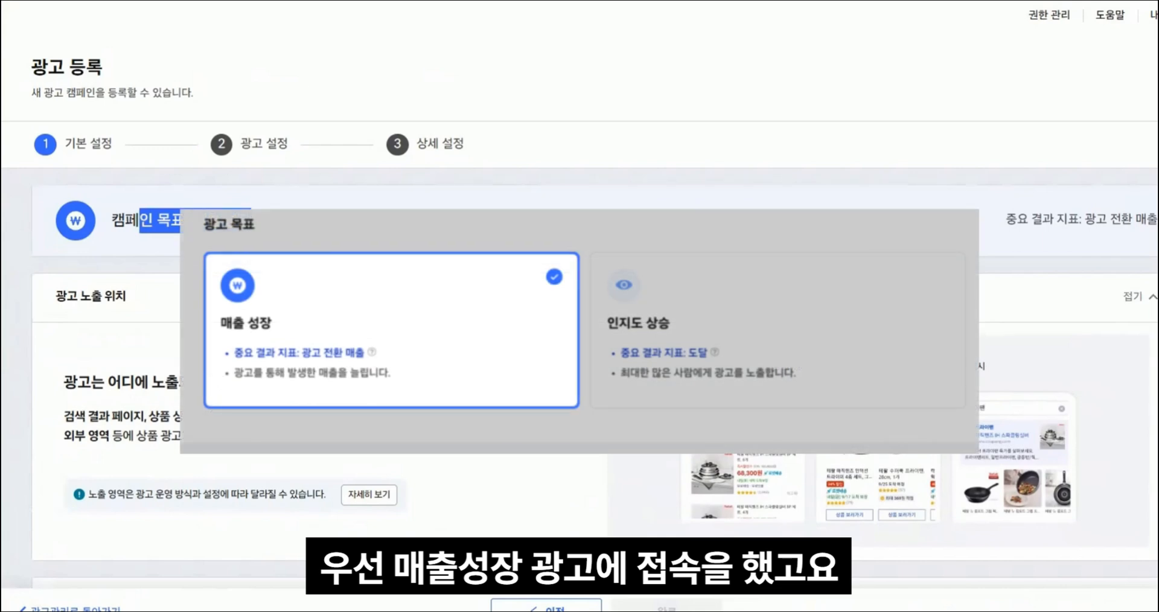
scroll(253, 208, down, 8)
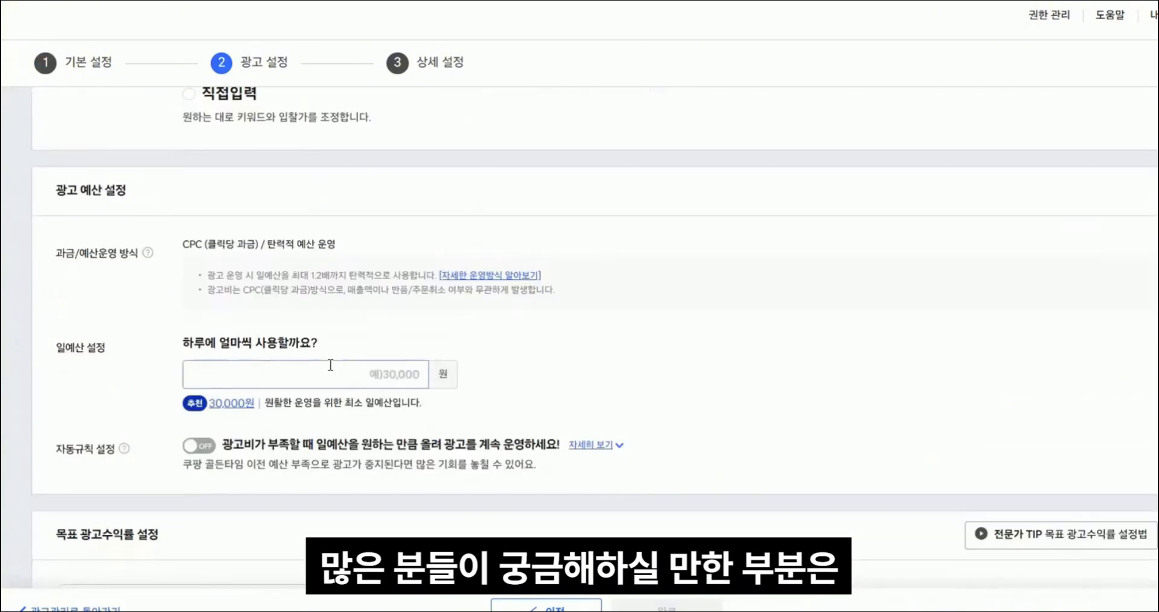
click(331, 366)
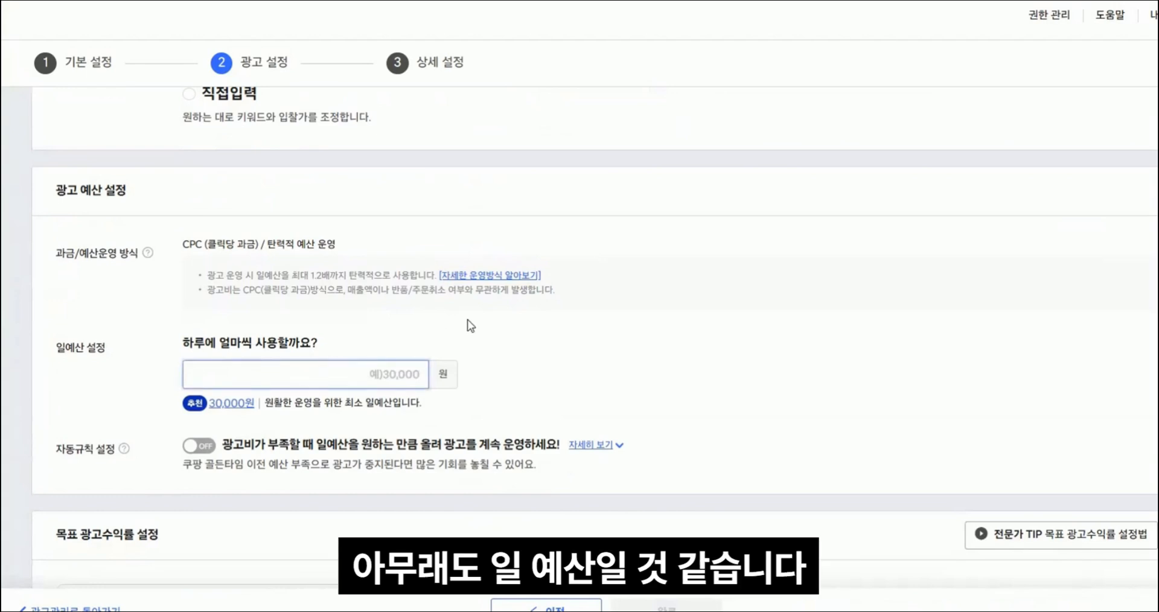
scroll(483, 325, down, 3)
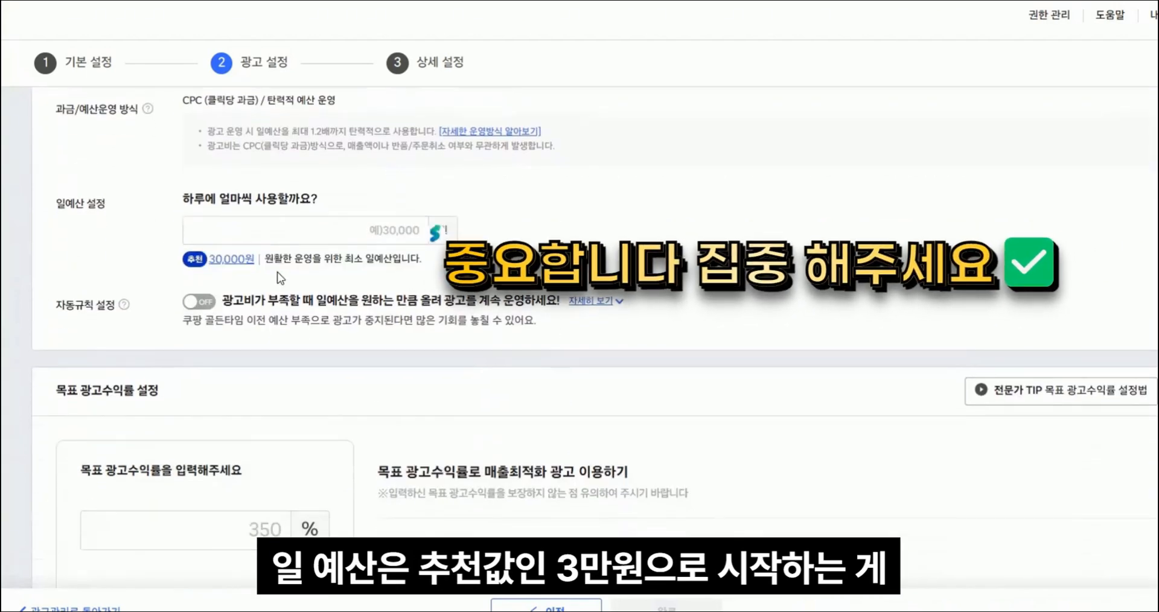
click(244, 261)
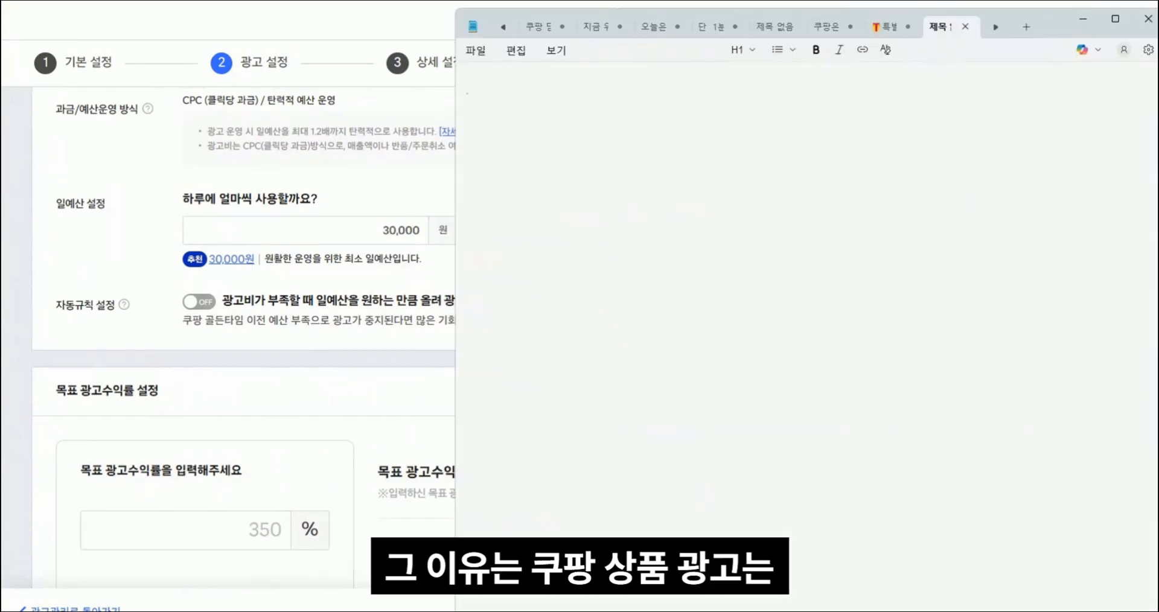
Step: Switch to the Notepad window and write "쿠팡 상품광고는" and "클릭당 과금 방식" on two lines
text(쿠팡 상품광고는)
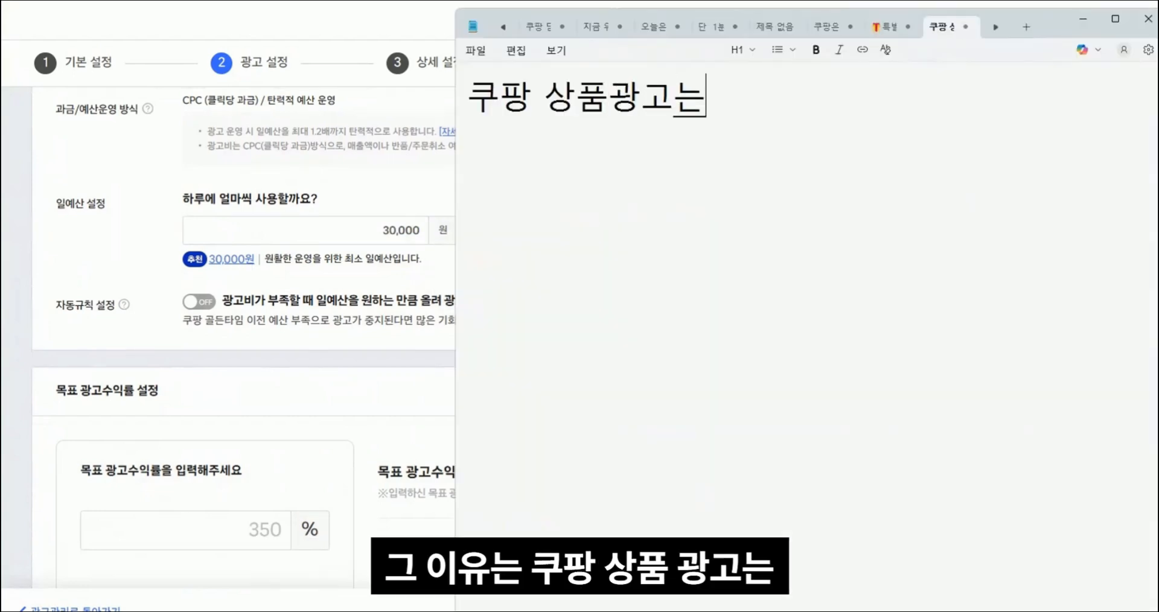
key(Return)
text(클릭당 과금 방식)
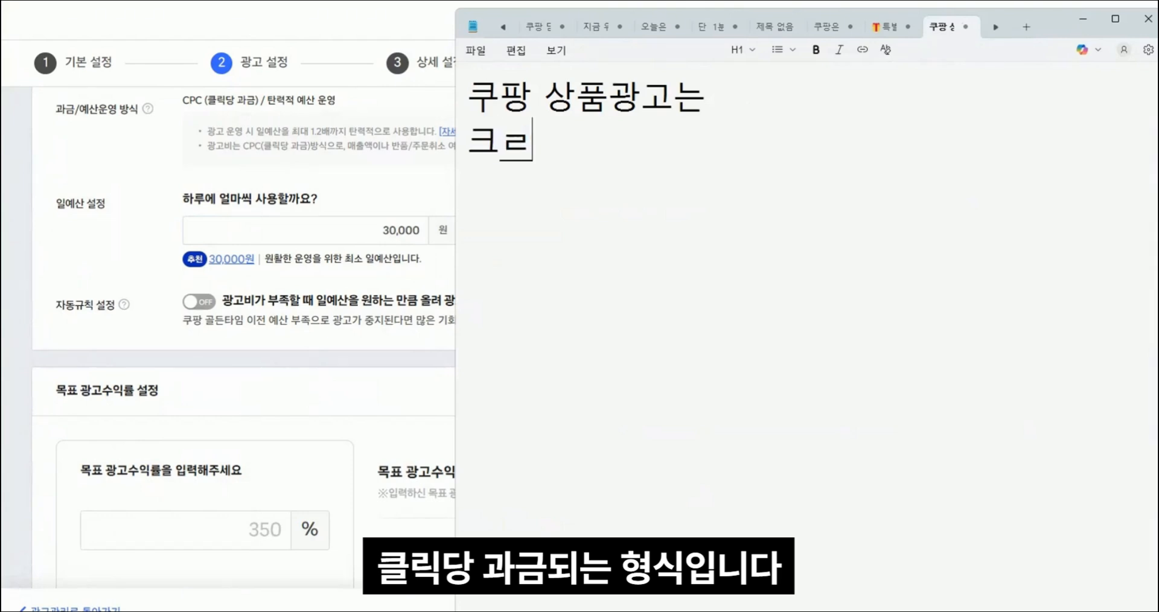
key(Return)
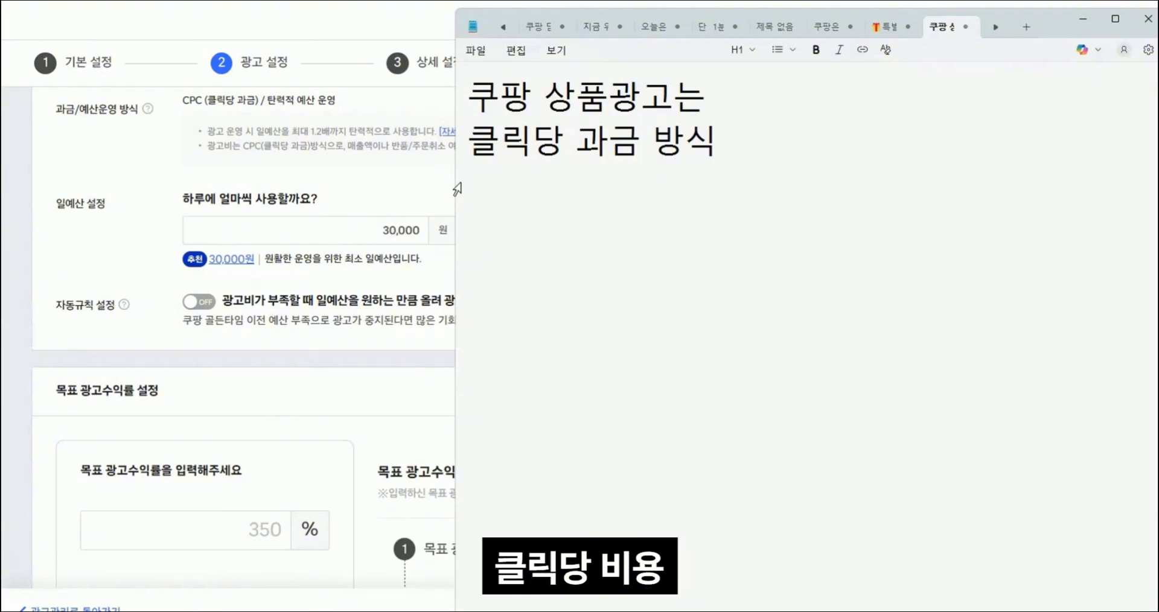
Step: Below a blank line in the note, write "CPC가 저렴하게 잡히면" and briefly highlight its beginning
text(CPC가 저렴하게)
text( 잡히면)
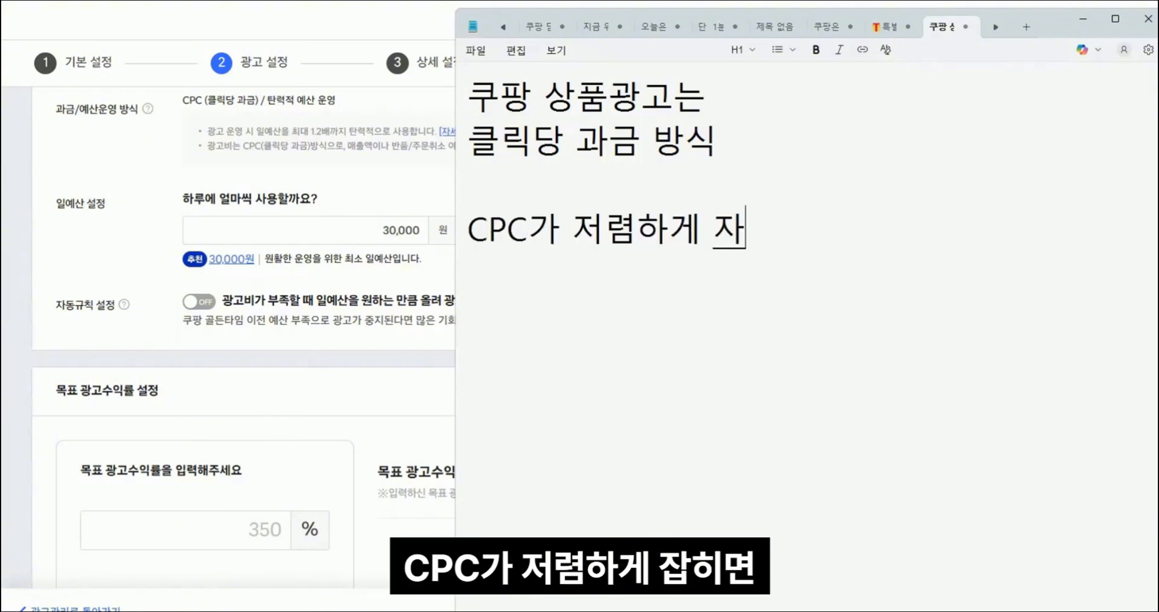
key(Return)
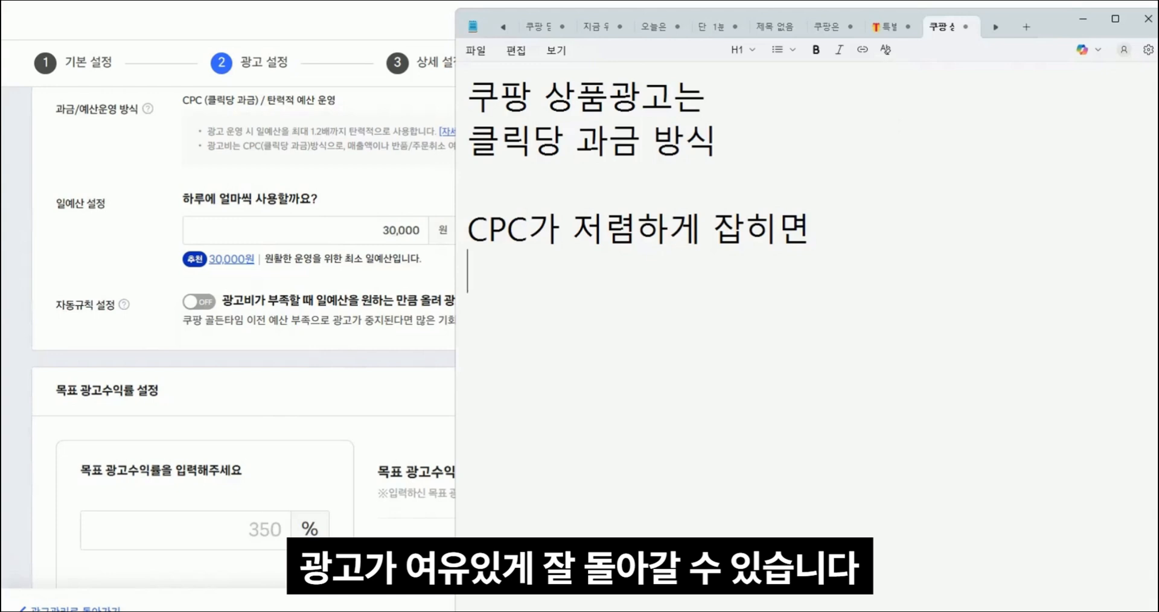
drag(603, 229, 460, 236)
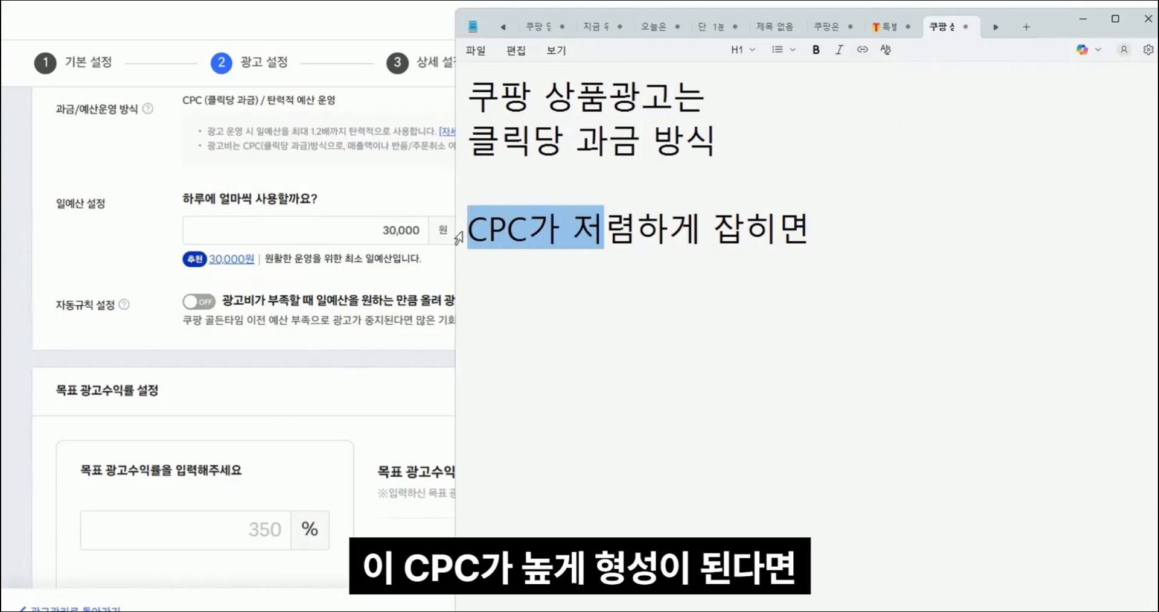
click(904, 312)
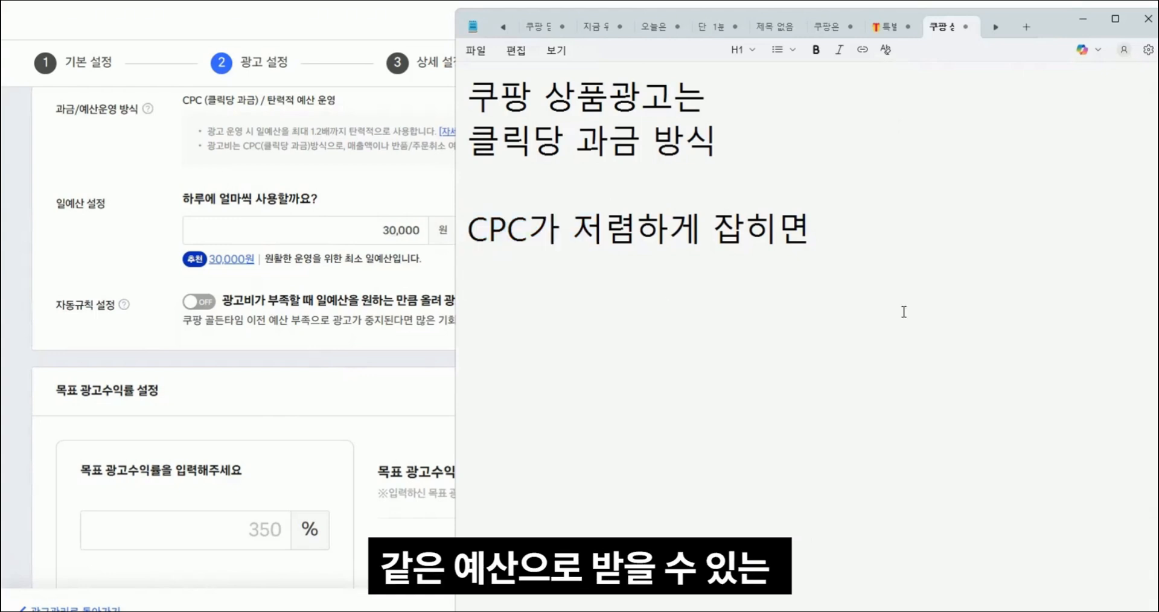
Step: Continue the note with the lines "클릭수가 줄어들게" and "부족하다"
text(클릭수가 줄어들게)
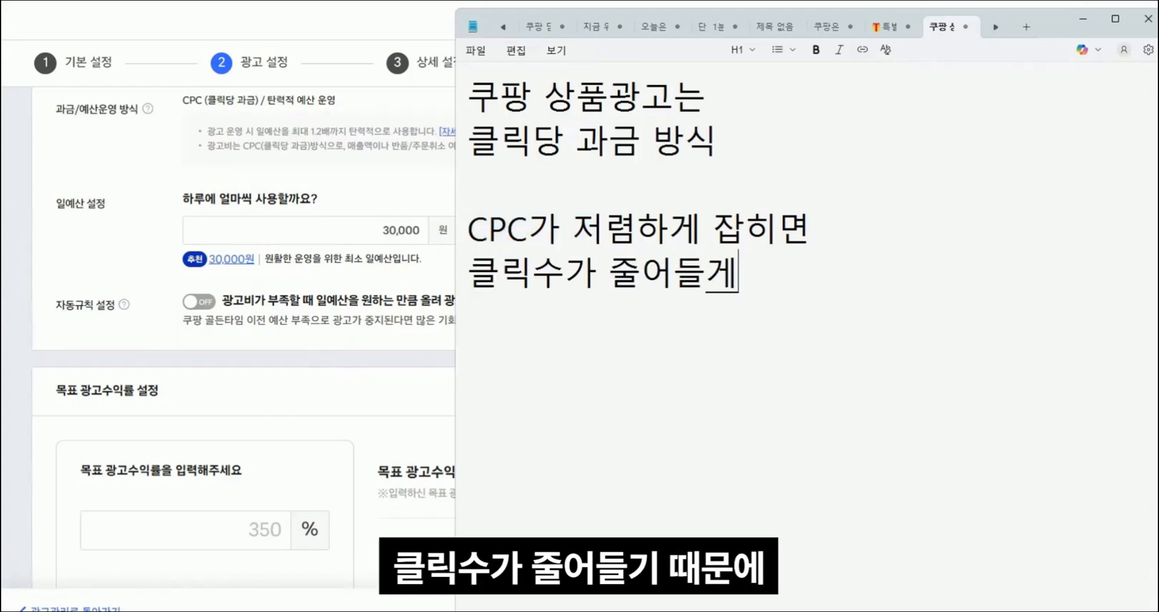
key(Return)
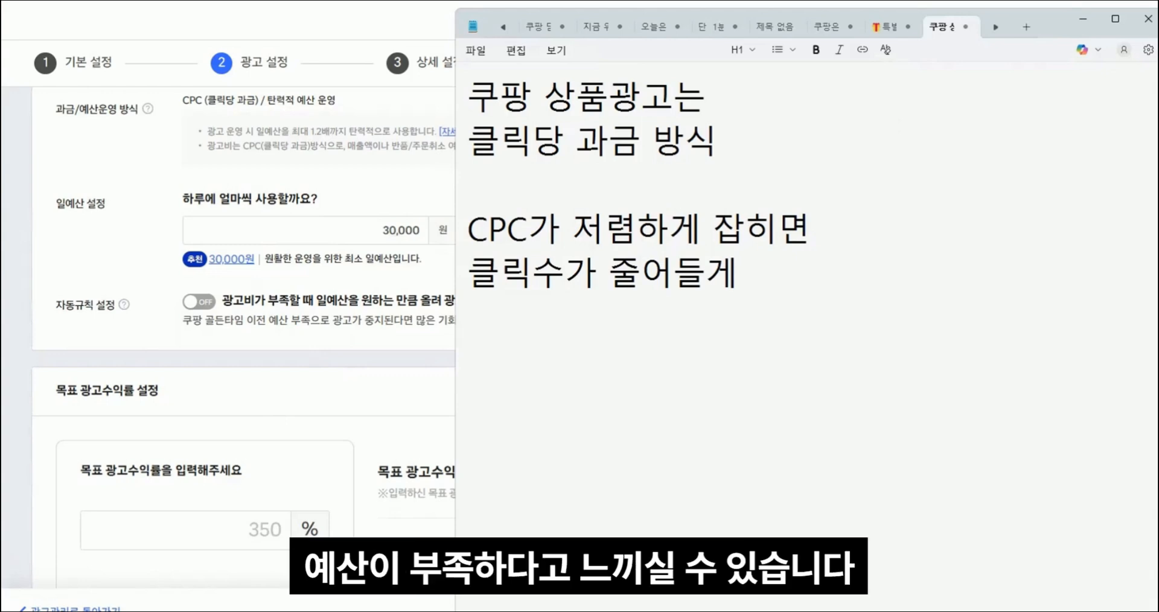
text(부족하다)
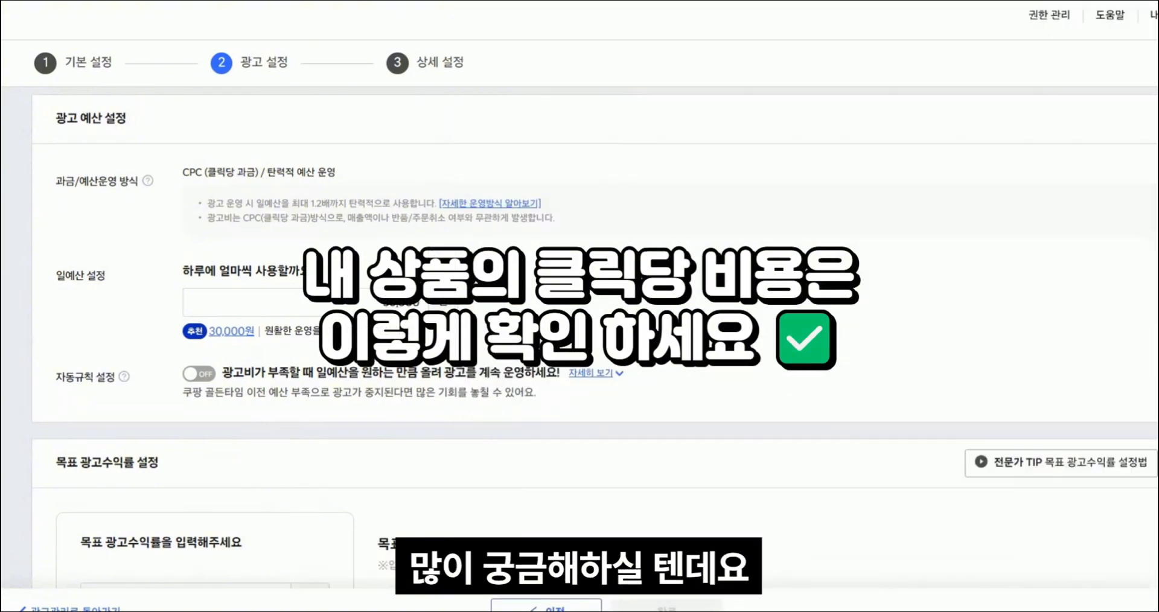
Step: Back in the ad registration form, set the ad operation method (광고 운영 방식) to 직접입력
scroll(389, 292, up, 5)
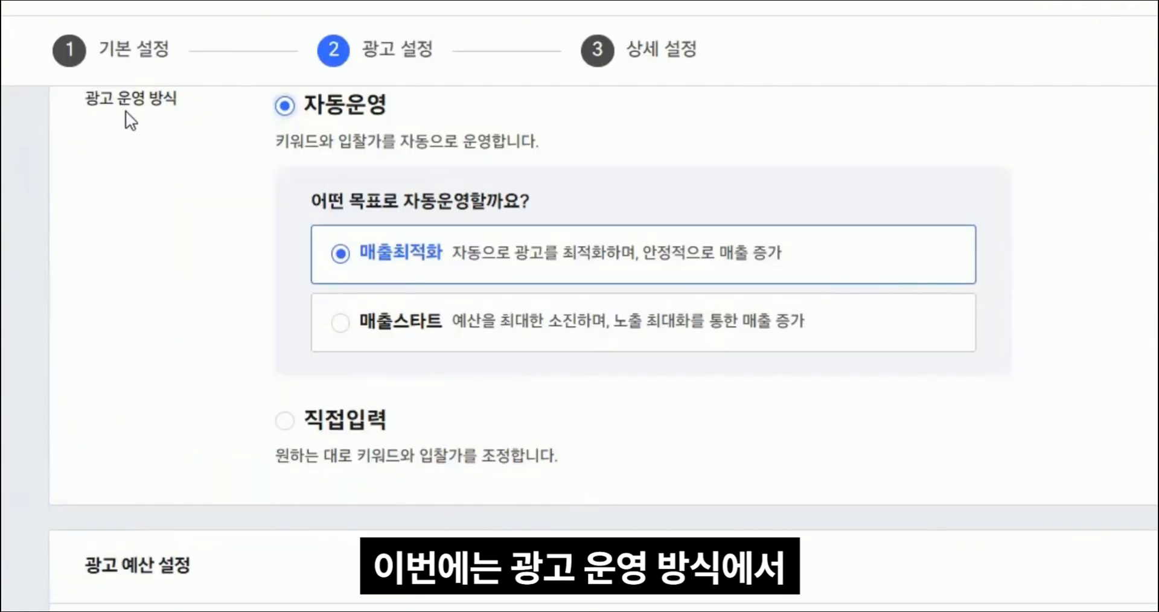
drag(119, 99, 175, 145)
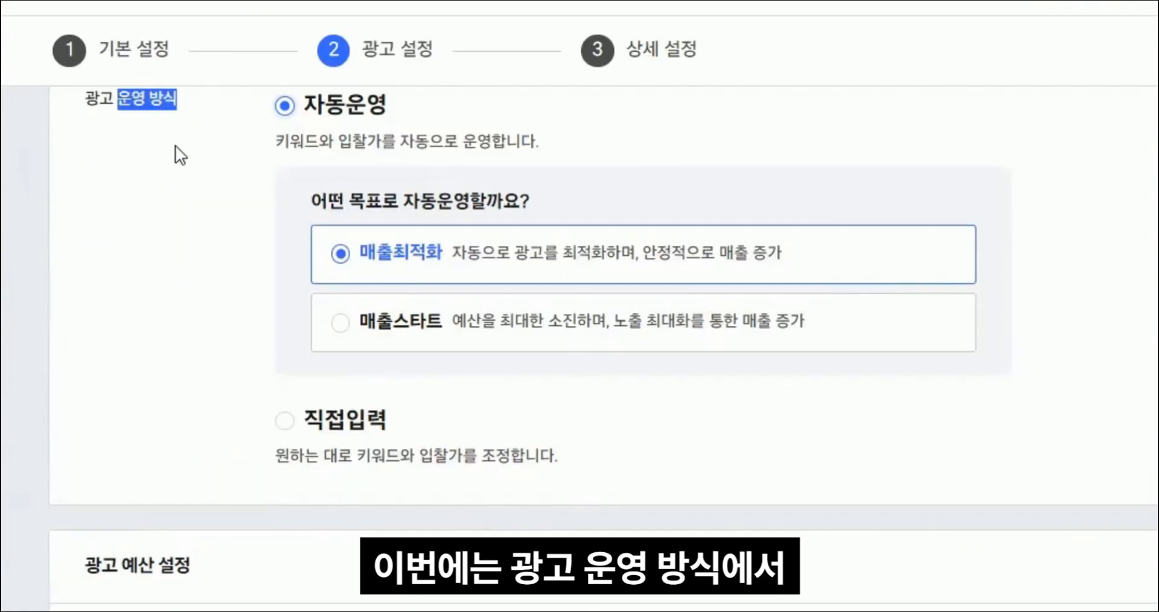
click(278, 422)
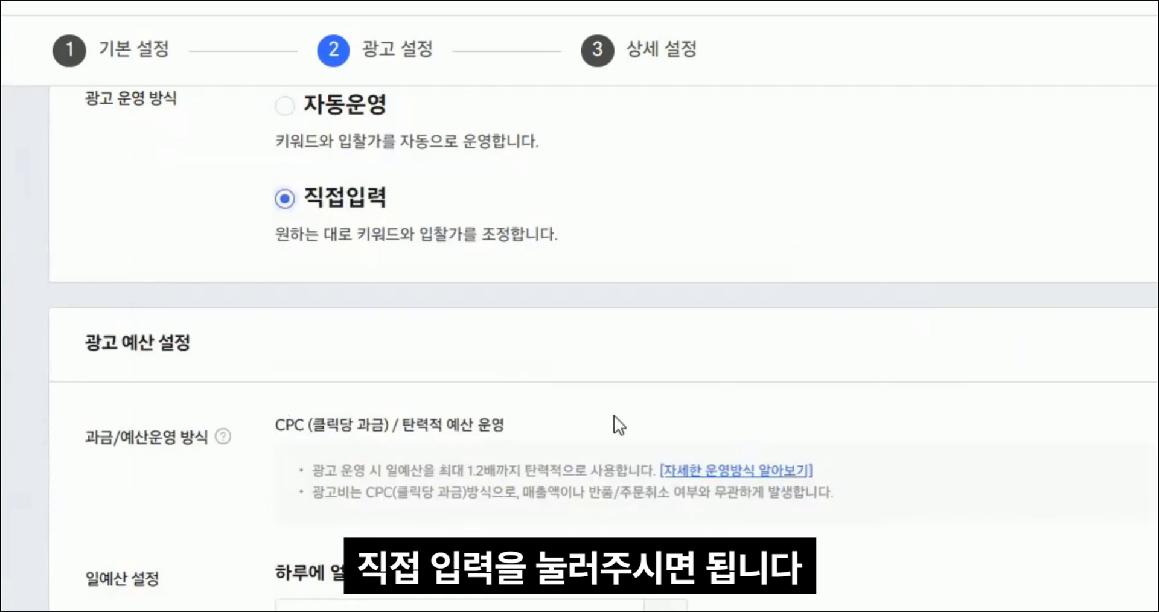
Step: Expand the 키워드 추가 section under smart targeting and add 휴대폰거치대 as a directly entered keyword
scroll(417, 296, down, 15)
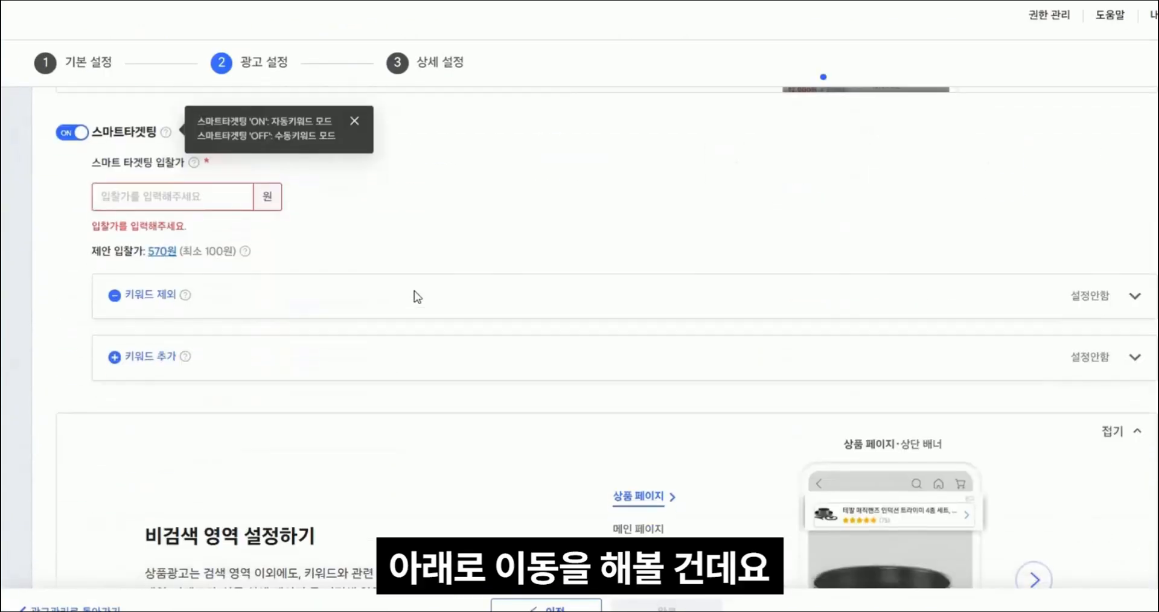
scroll(416, 296, down, 1)
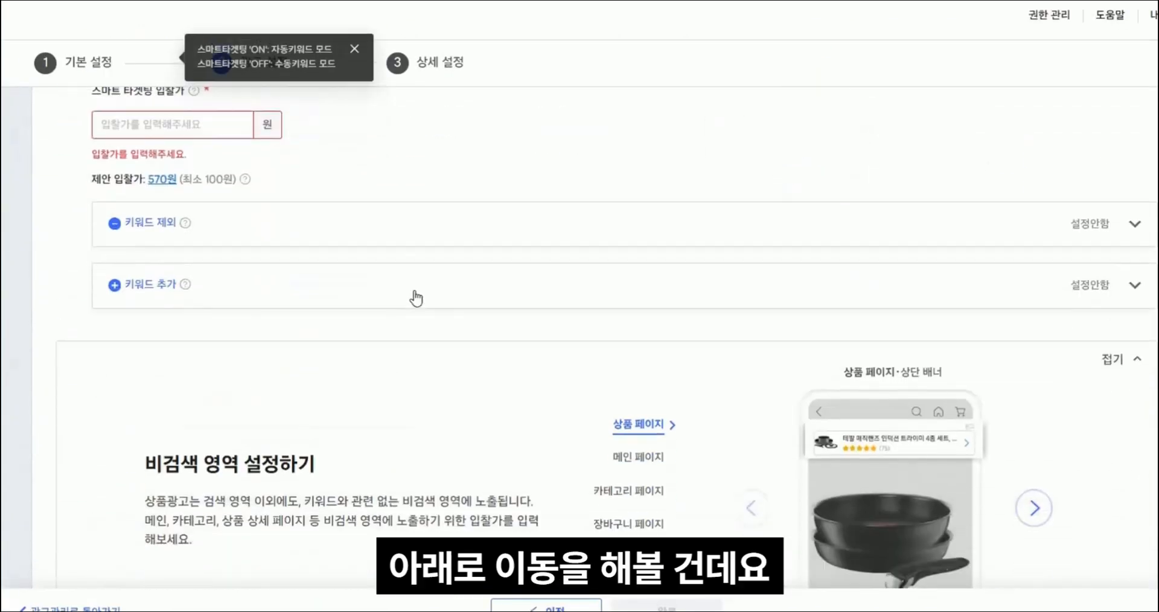
click(417, 296)
scroll(426, 294, down, 1)
click(335, 316)
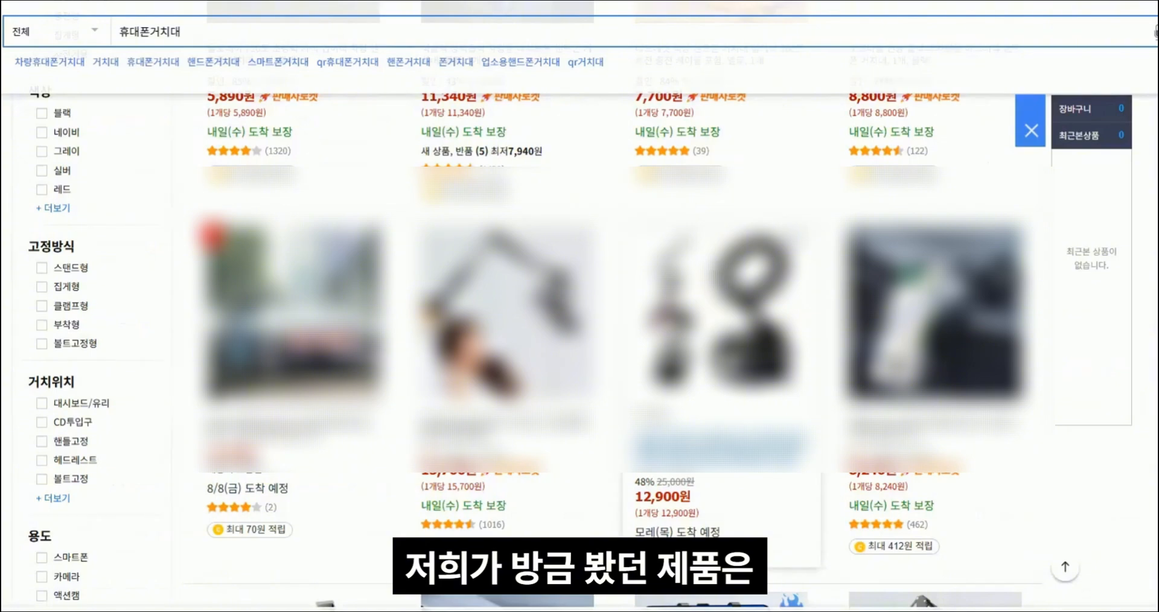
scroll(604, 332, up, 10)
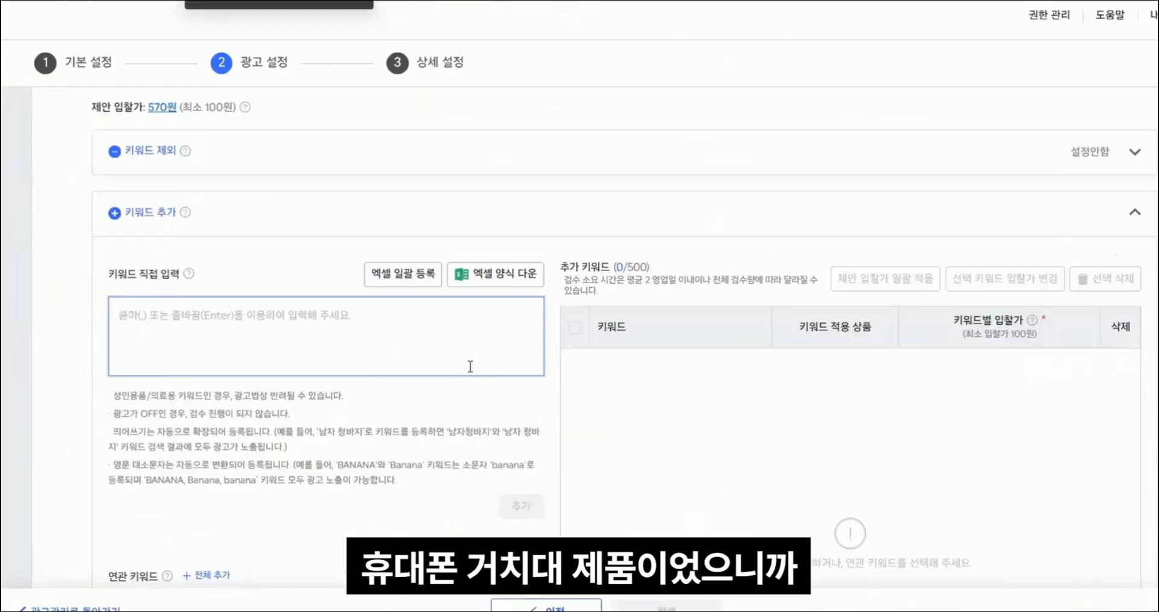
text(g)
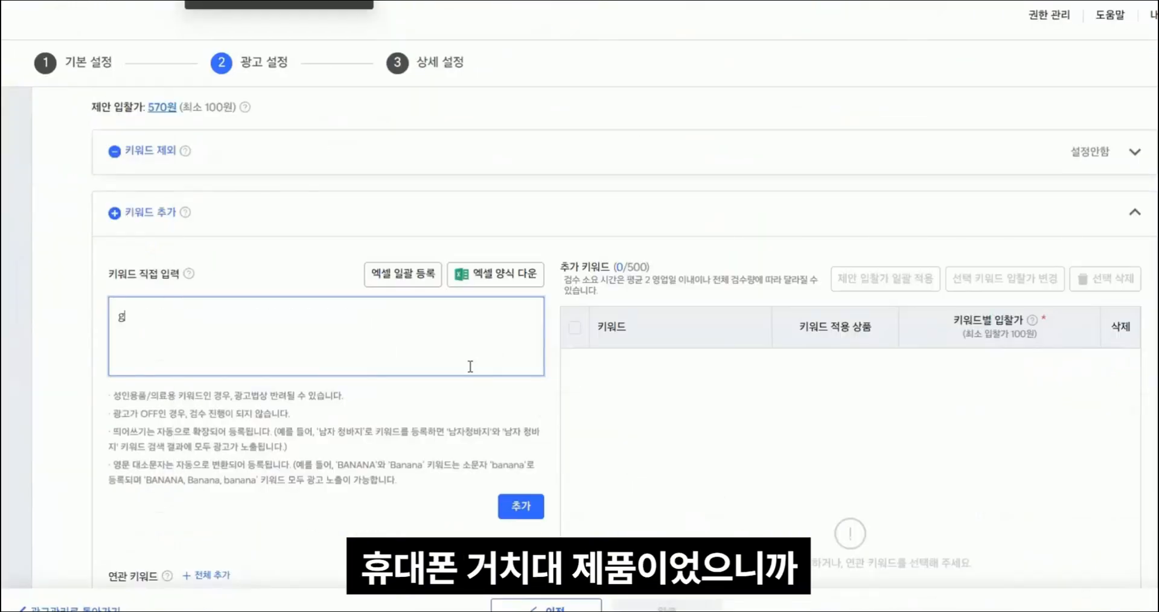
key(BackSpace)
text(휴대폰거치)
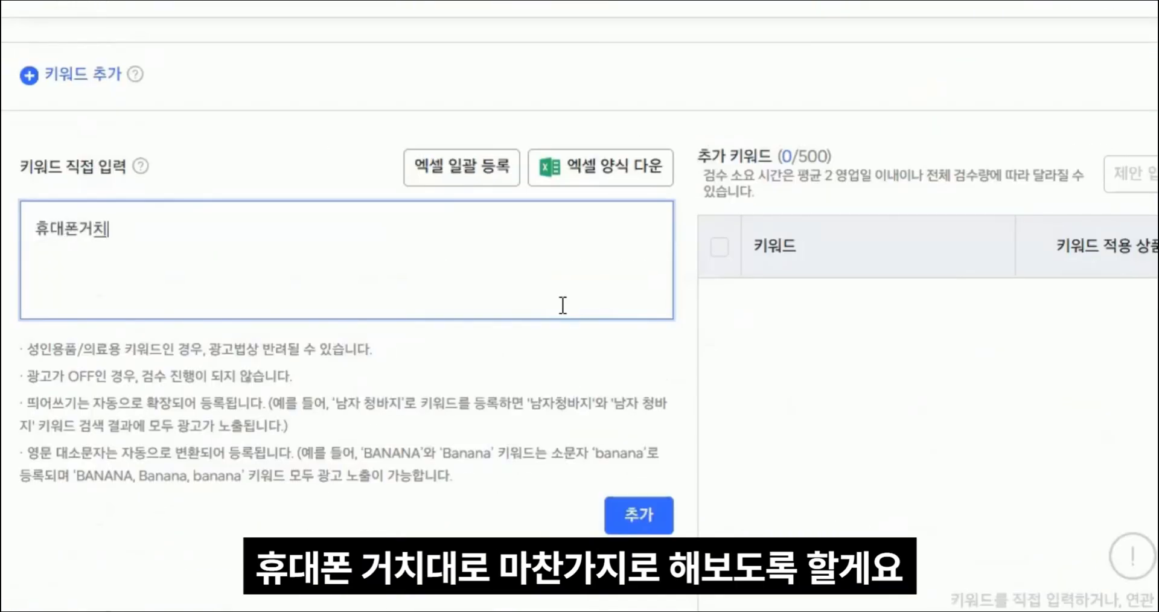
text(대)
click(641, 514)
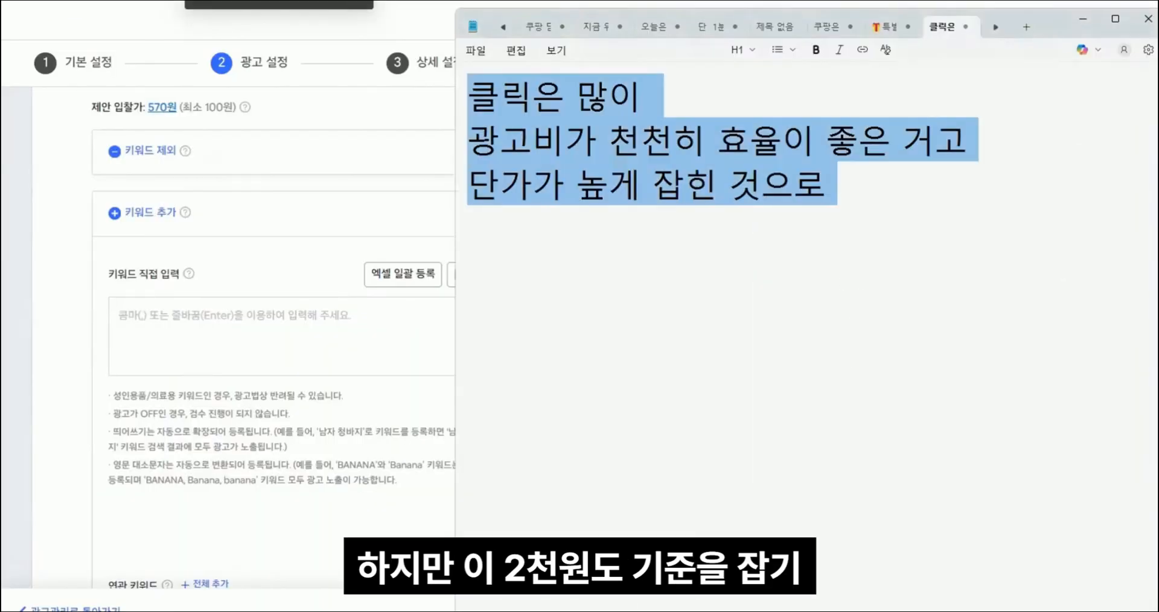
Step: In Notepad, replace the selected note text with "2,000원" and write "휴대폰거치대" on the line above it
text(2,000원)
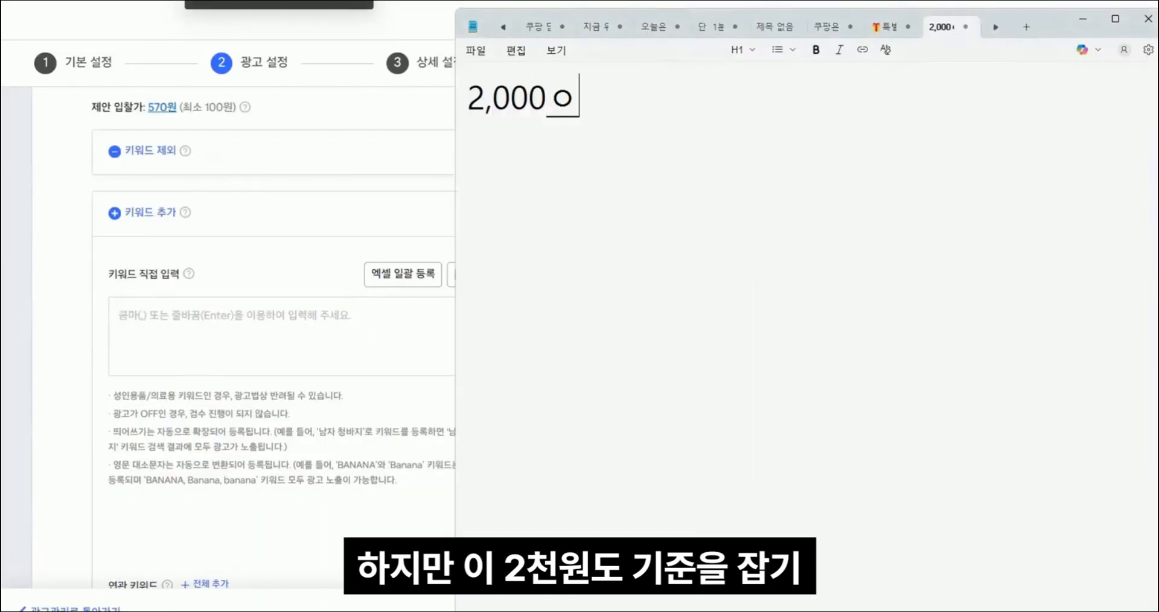
key(Return)
key(Up)
key(Return)
key(Up)
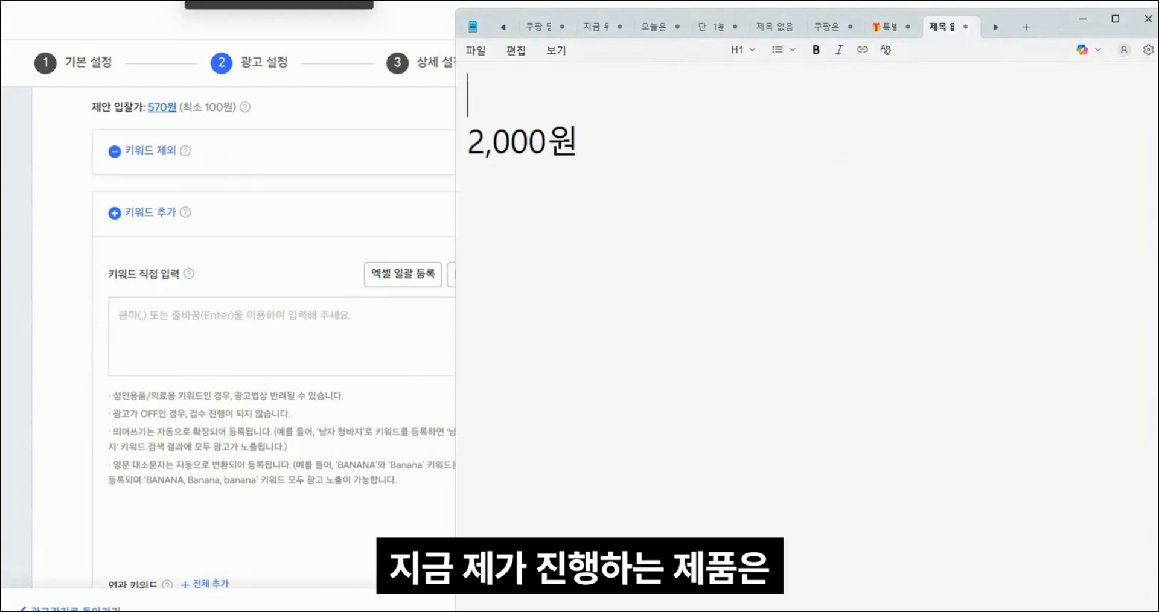
text(휴대폰거치대)
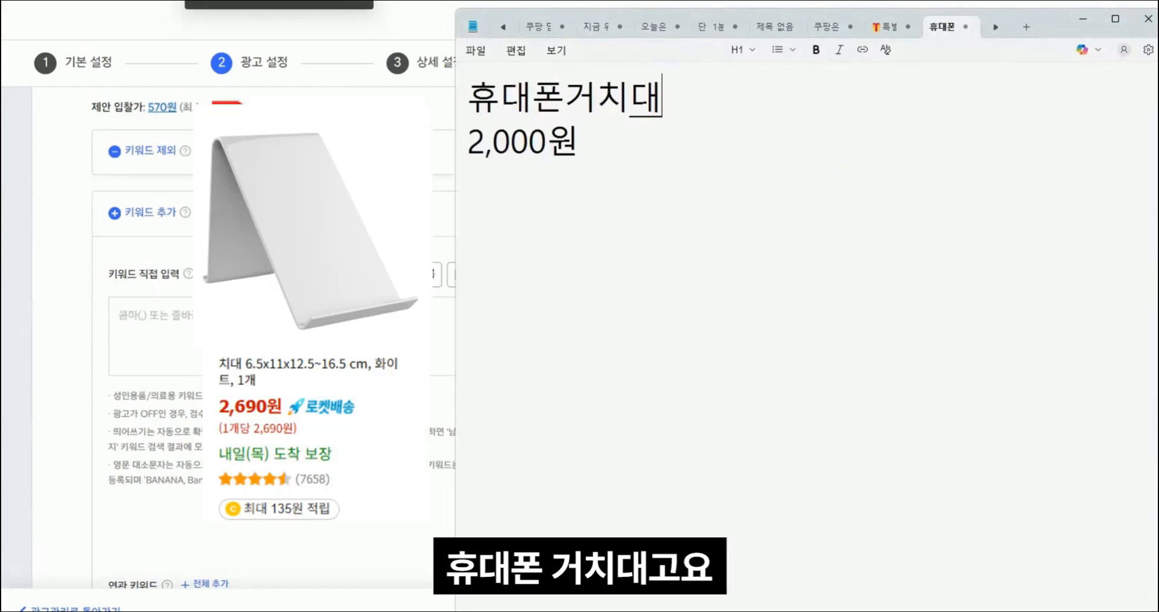
Step: Insert "수동설정" before 2,000원 in the note and start a new line below, leaving one line blank
key(Down)
key(Left)
key(Left)
key(Left)
key(Left)
key(Left)
key(Left)
text(수동설정)
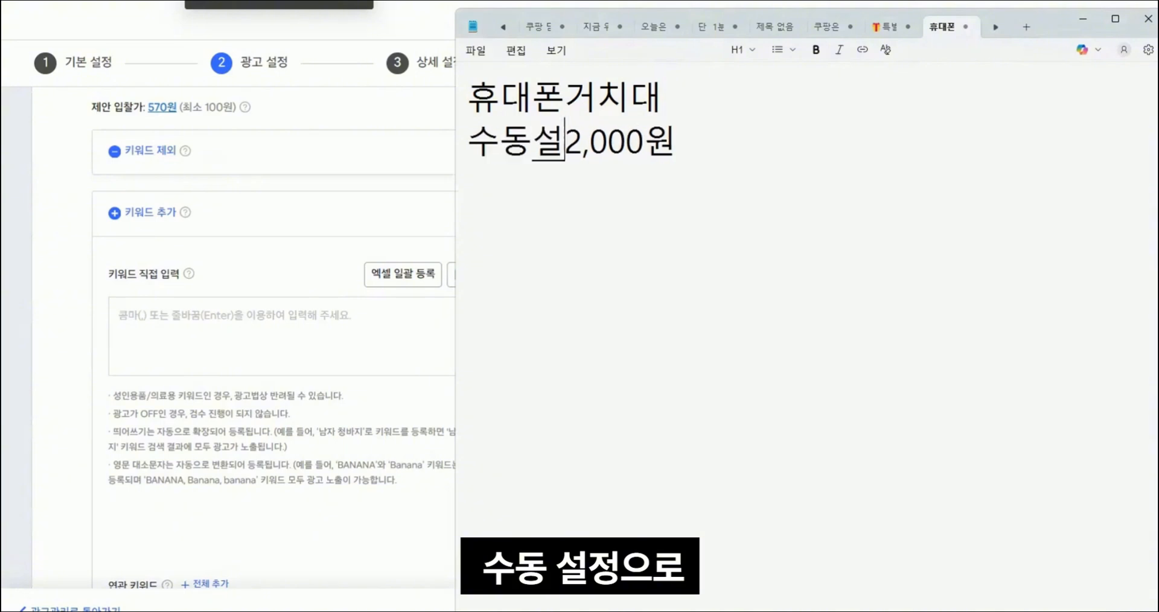
key(Right)
key(Right)
key(Right)
key(Right)
key(Right)
key(Right)
key(Return)
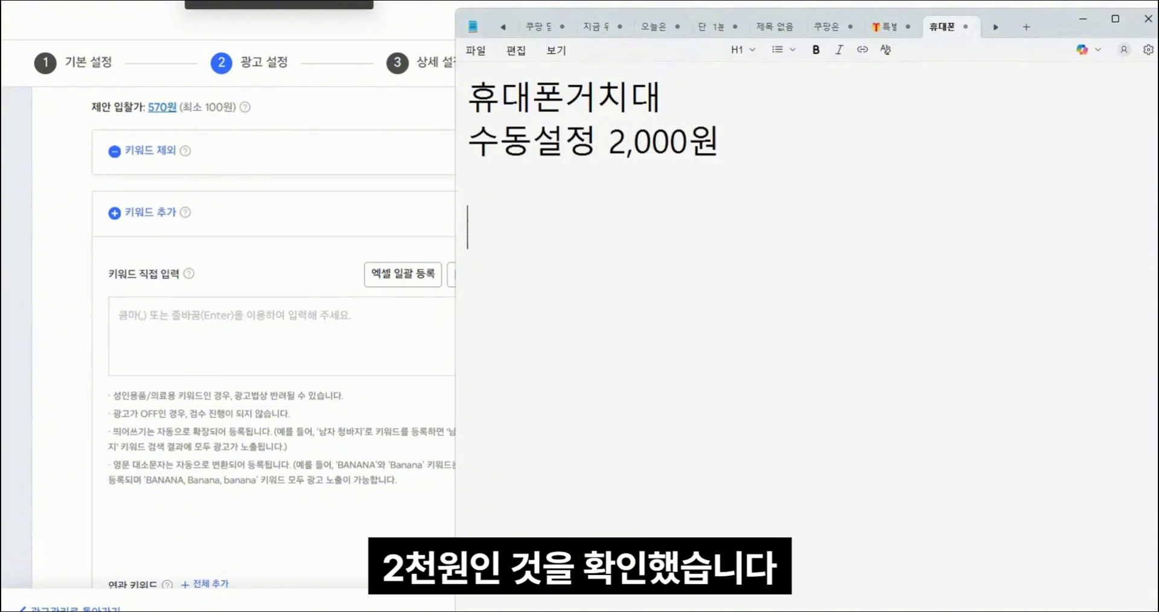
Step: Write "내 상품의 메인키워드 3천원이 넘지 않는다" below the blank line in the note and end the line
text(내 상)
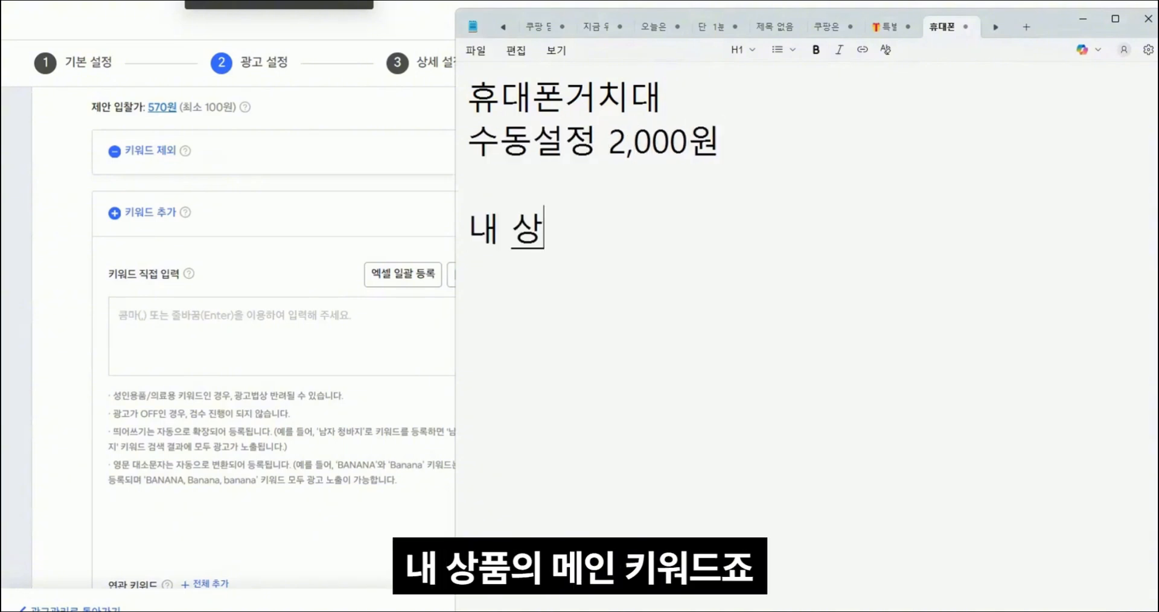
text(품의 메인키워드 )
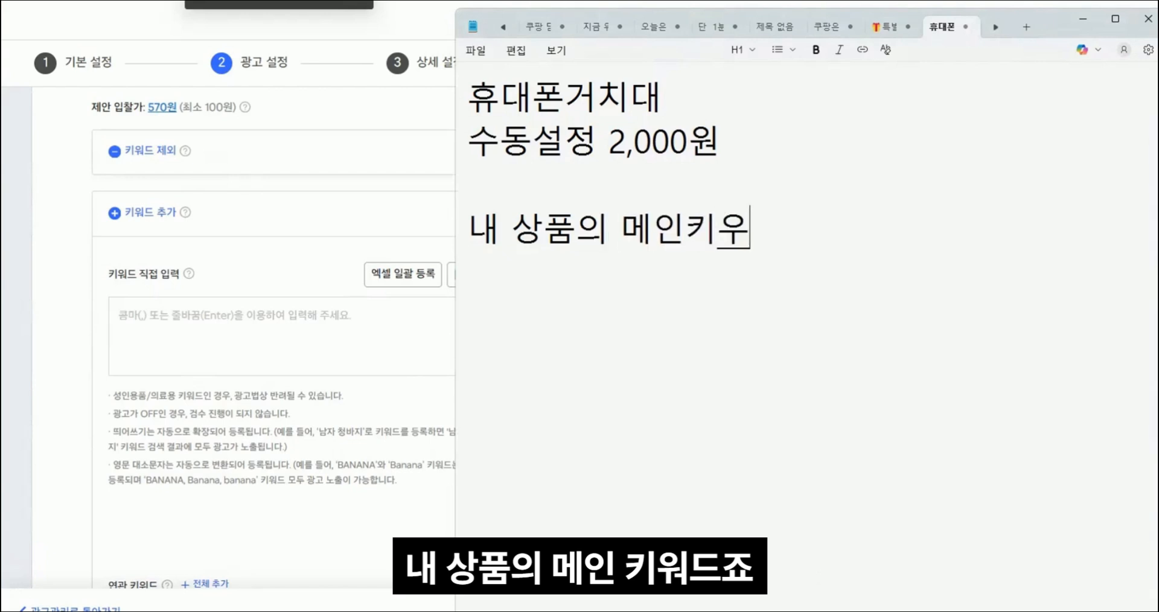
text(3천원이 넘지 안)
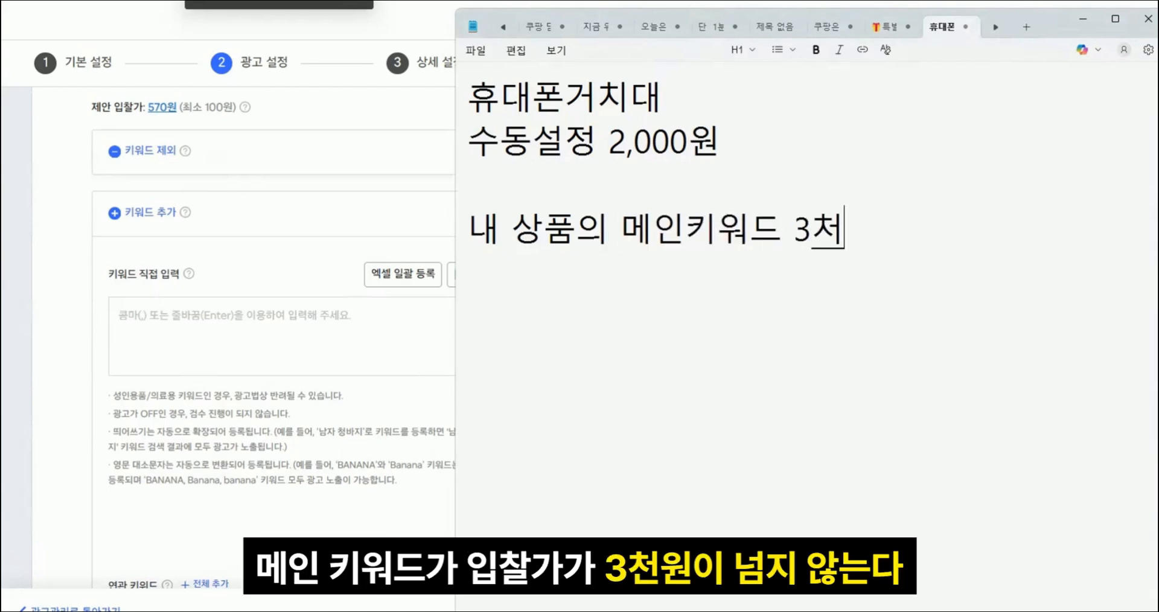
text(않는다)
key(Return)
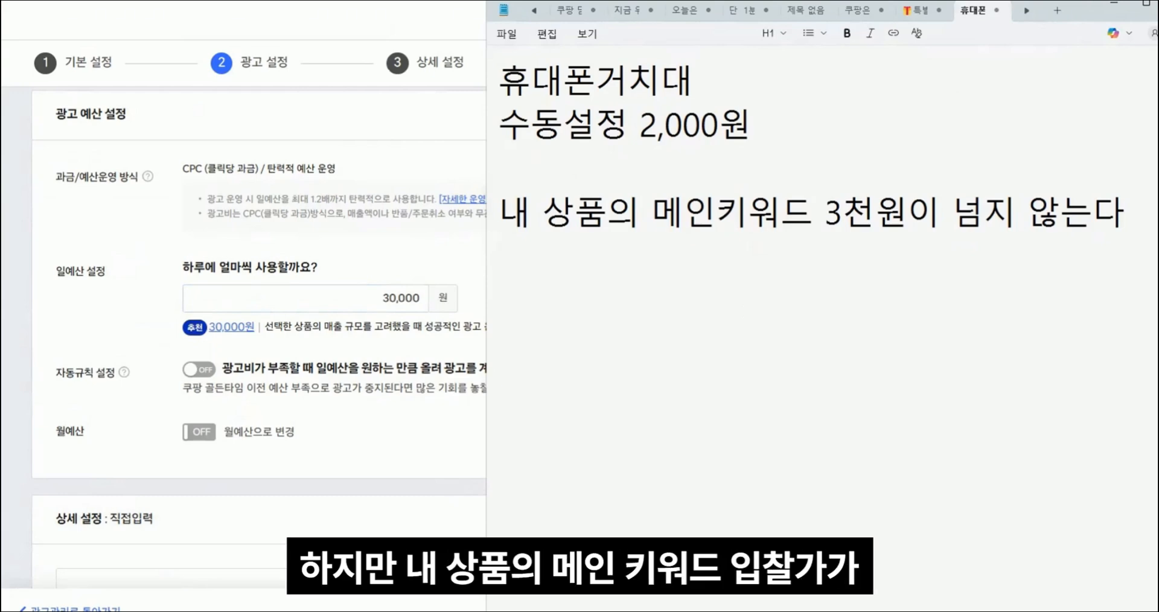
Step: Change the ending "넘지 않는다" of the main-keyword line to "넘는다" and start a new line
drag(670, 223, 907, 215)
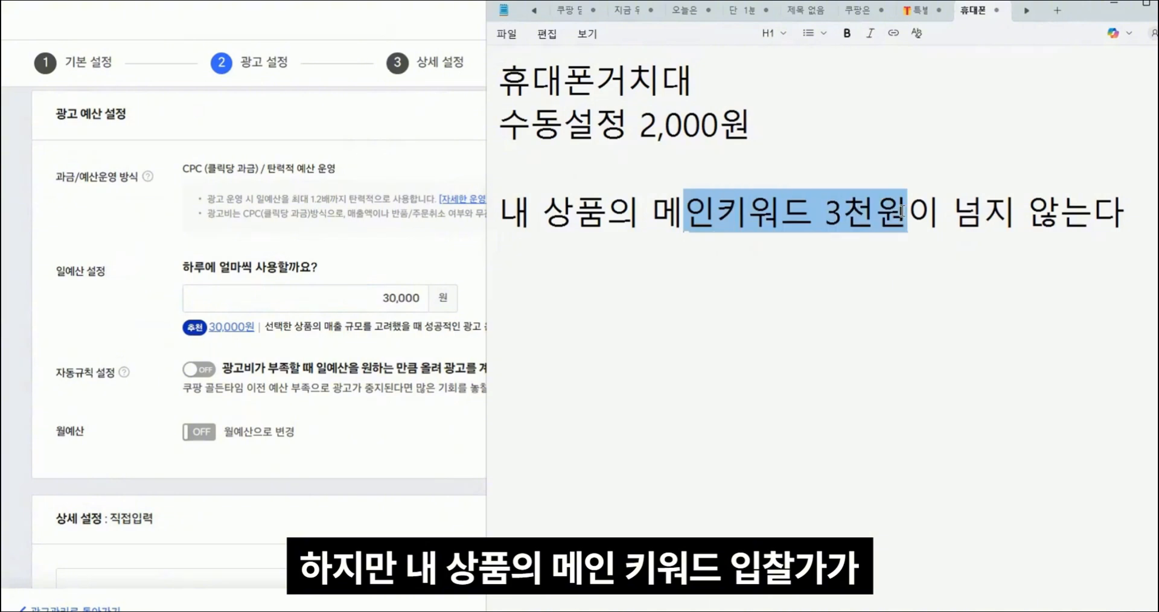
click(940, 211)
click(995, 212)
drag(996, 213, 1141, 214)
text(는다)
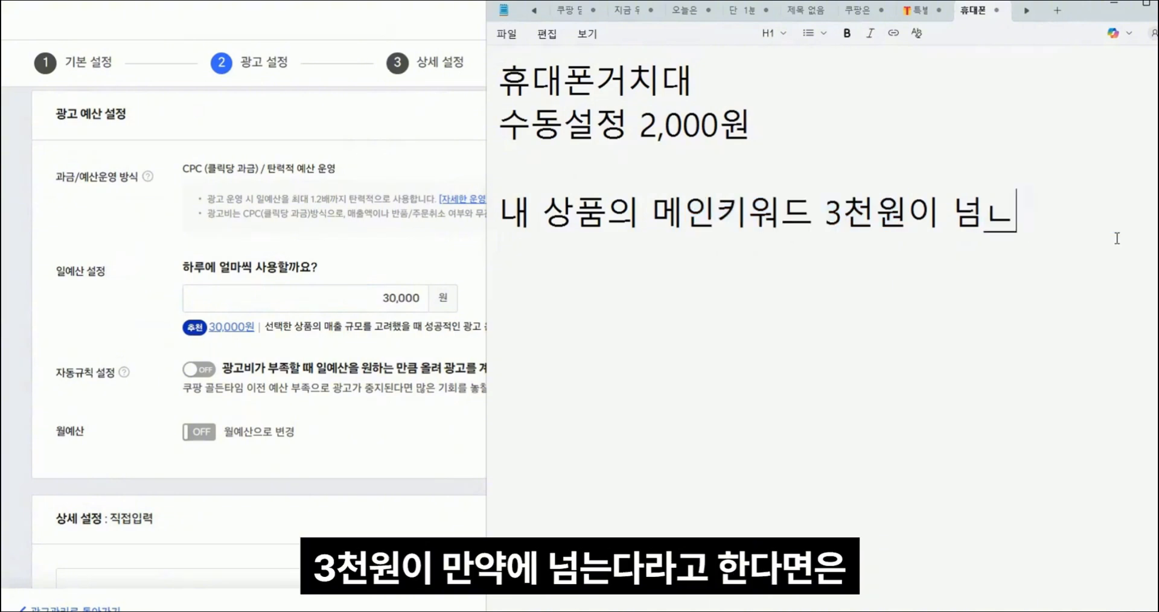
key(Return)
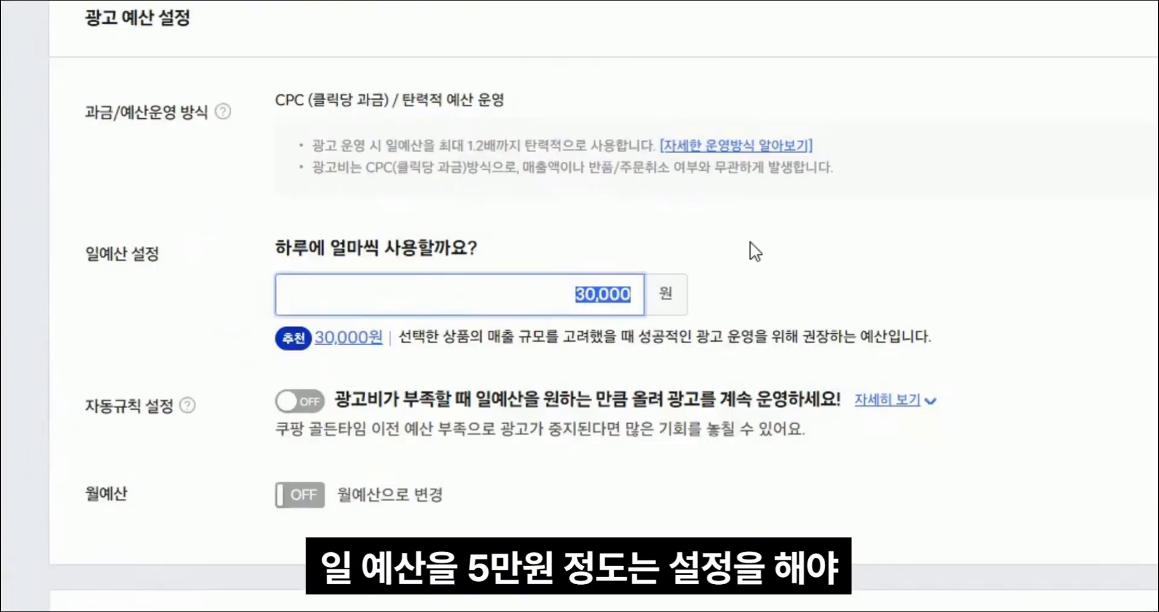
Step: In the ad registration form, set the daily budget (일예산) to 50,000원
text(50,000)
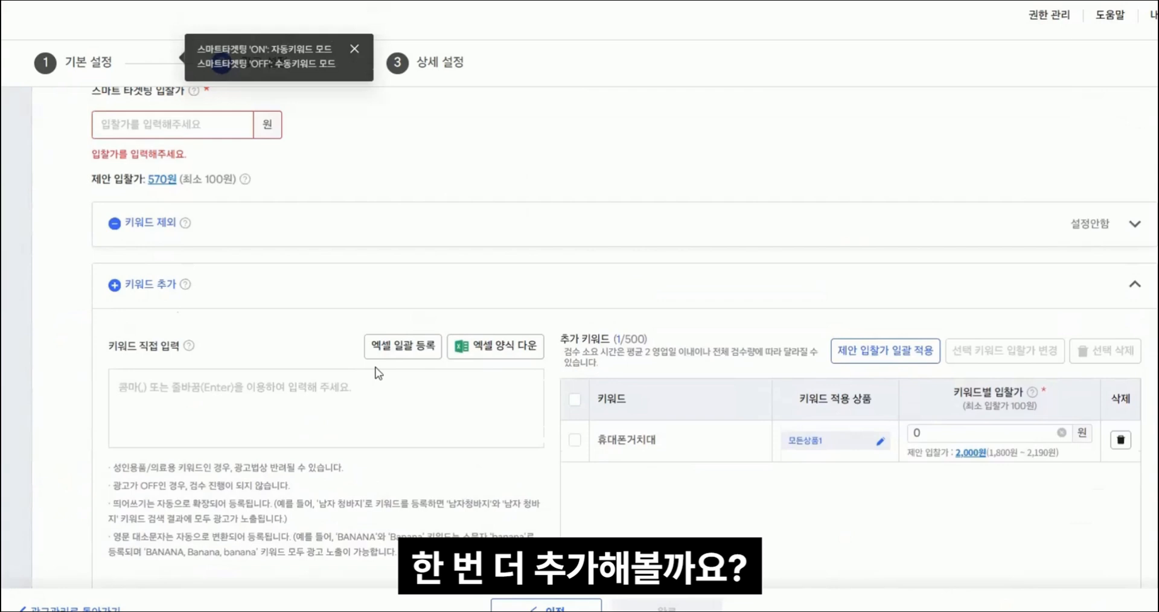
Step: Add 차량용거치대 as a directly entered keyword and highlight its suggested bid in the added keyword list
scroll(378, 370, down, 1)
click(344, 329)
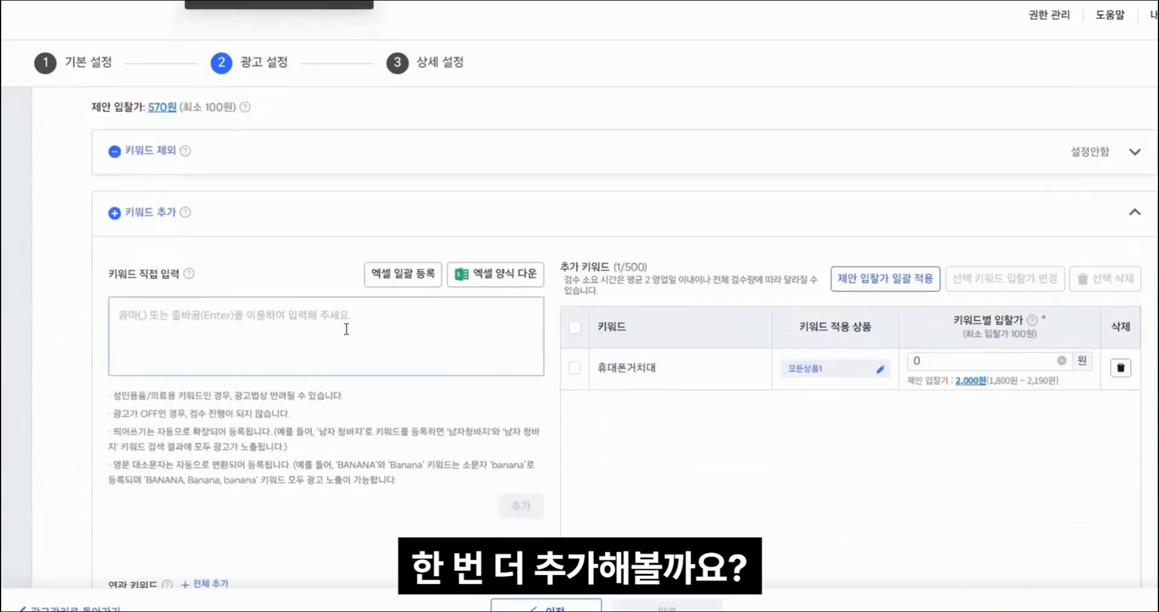
text(차량용ㄱ)
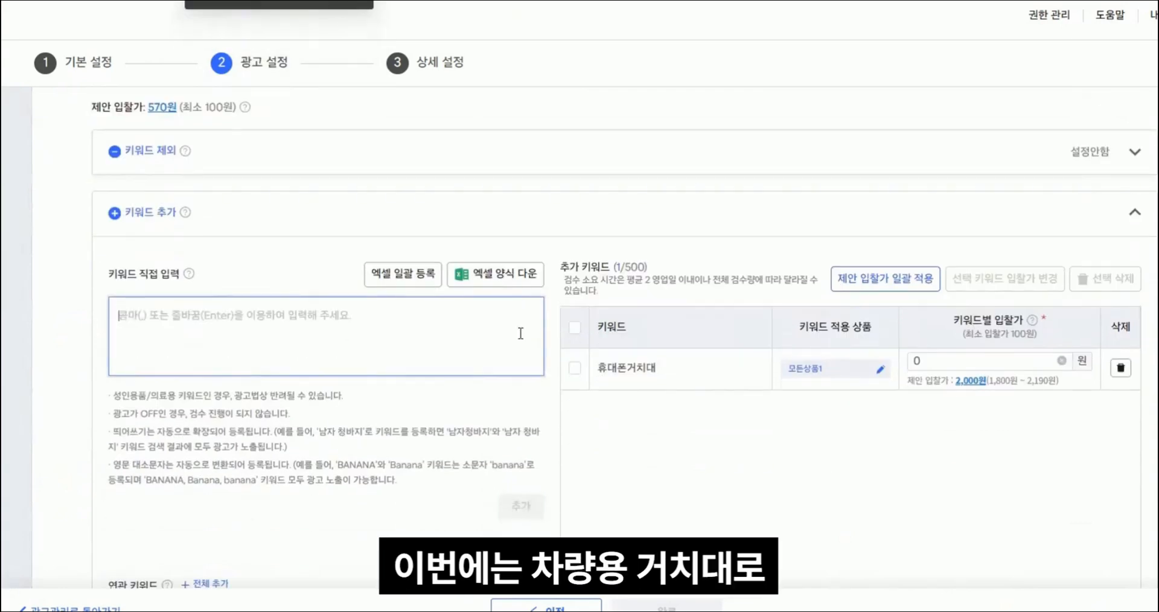
text(거치대)
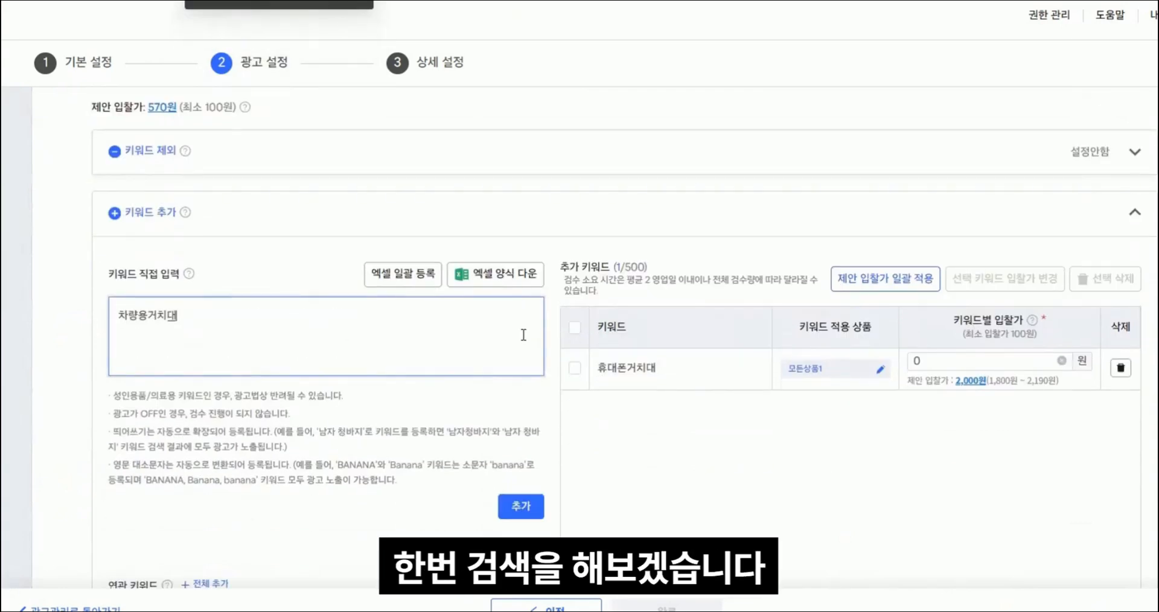
click(521, 506)
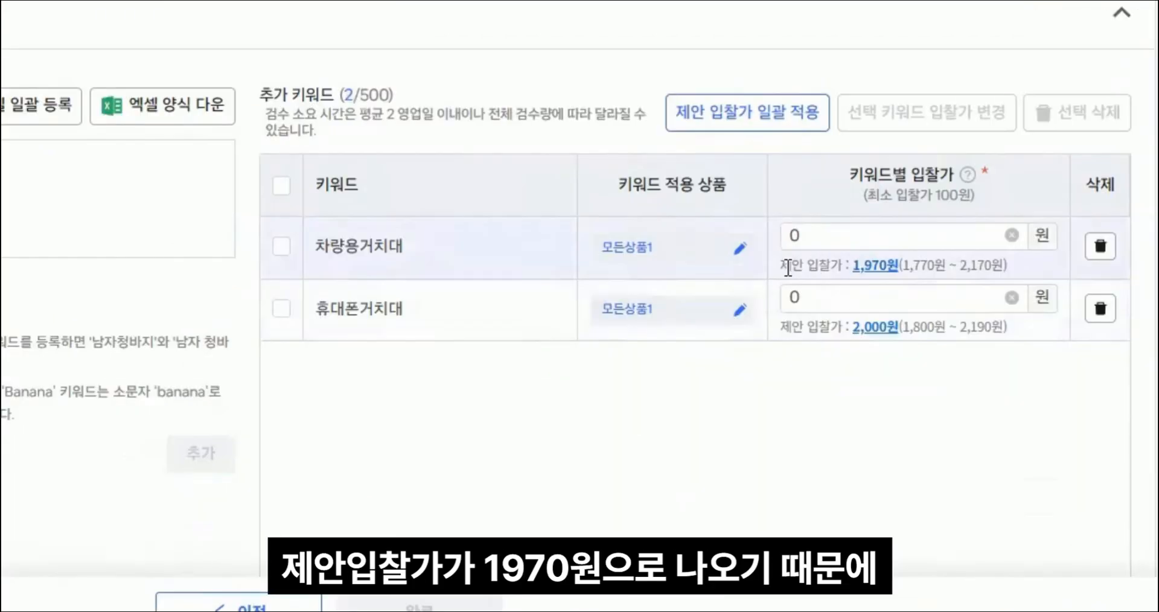
drag(907, 379, 993, 379)
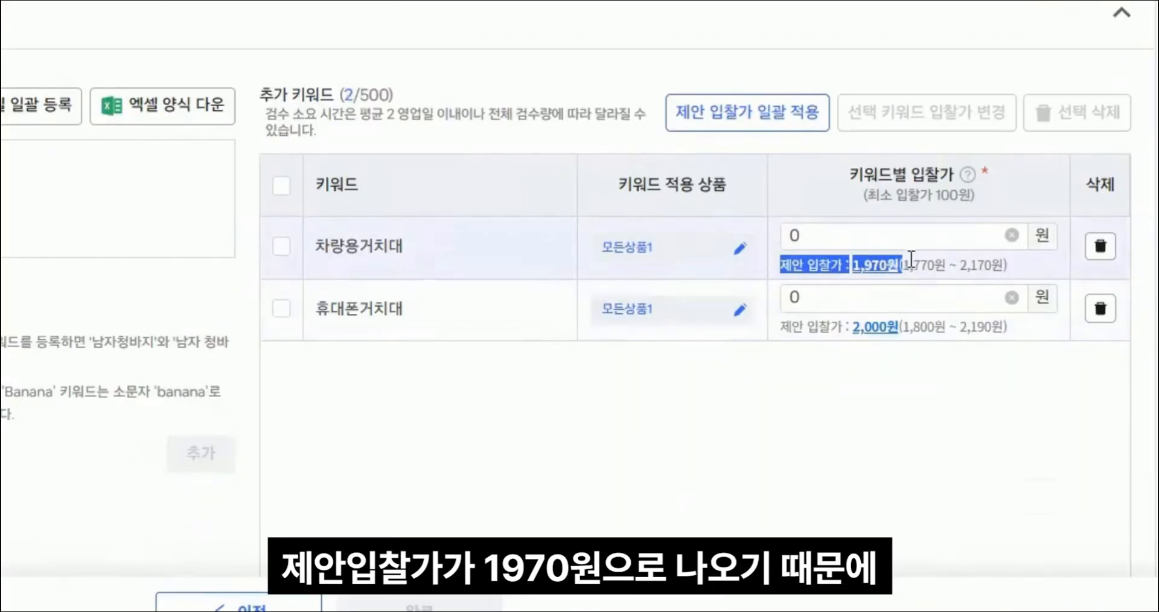
click(620, 484)
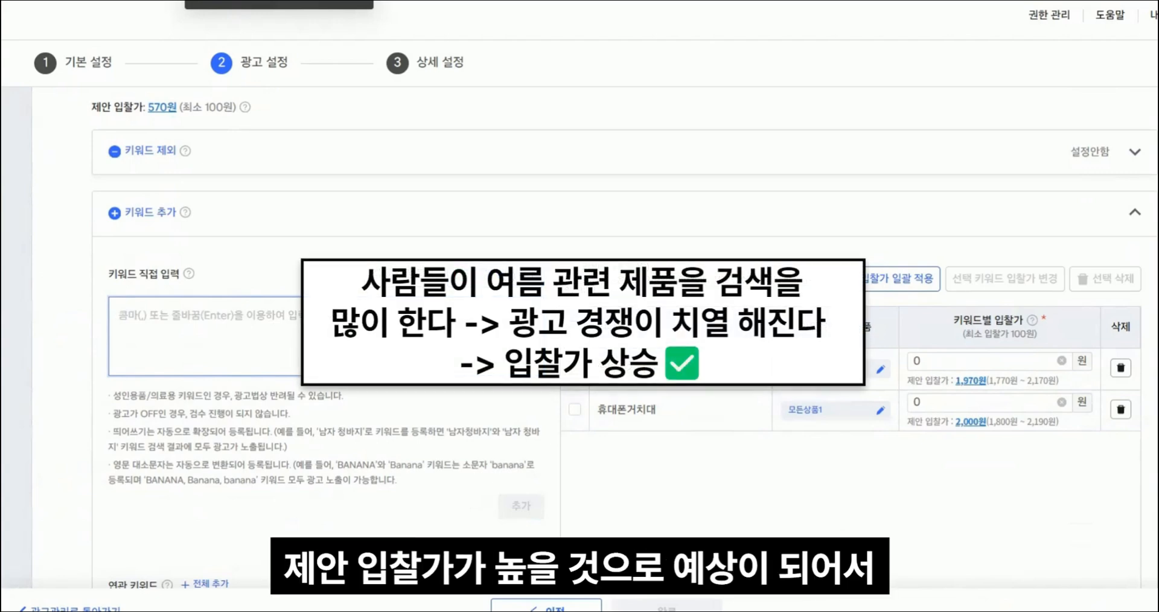
Step: Add 휴대용선풍기 as a directly entered keyword and highlight its suggested bid in the added keyword list
text(선풍)
key(BackSpace)
key(BackSpace)
text(ㅎ)
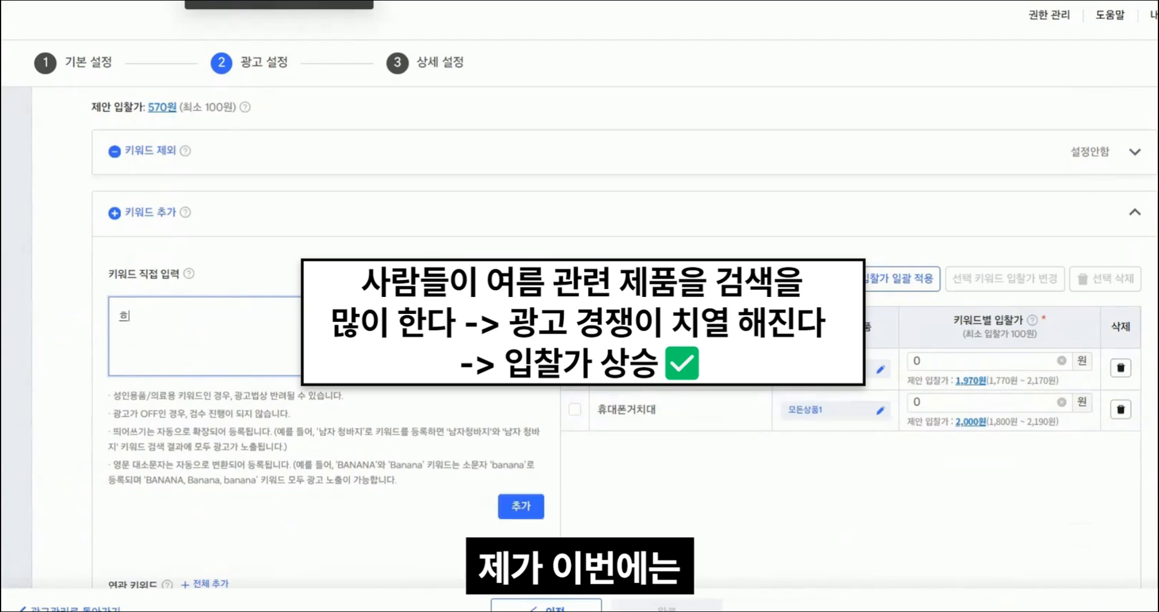
text(휴대용선풍기)
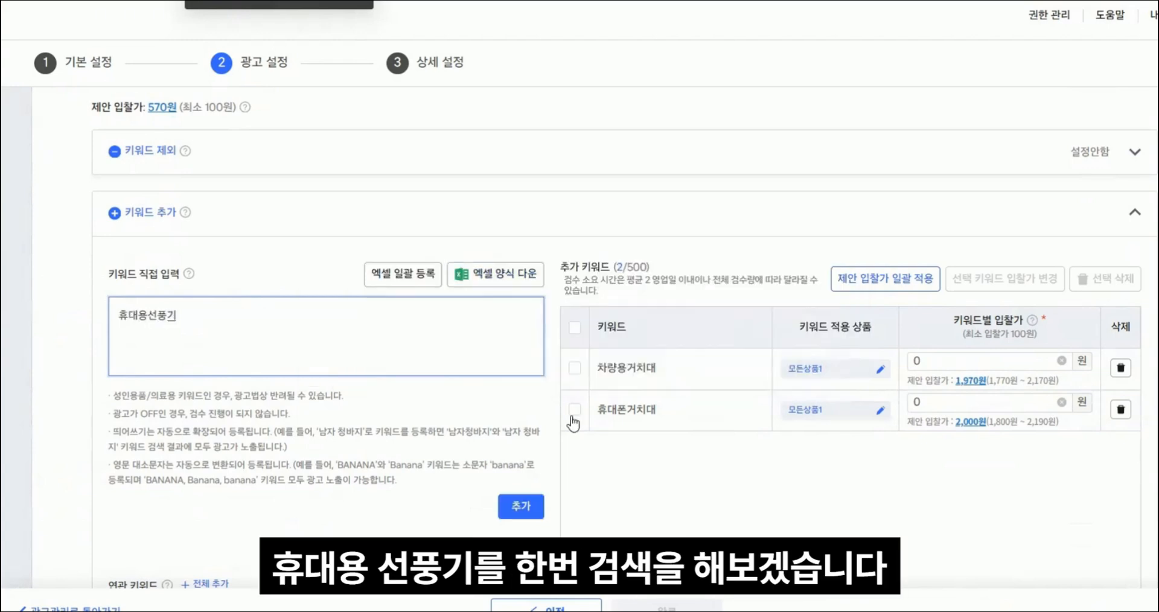
click(520, 506)
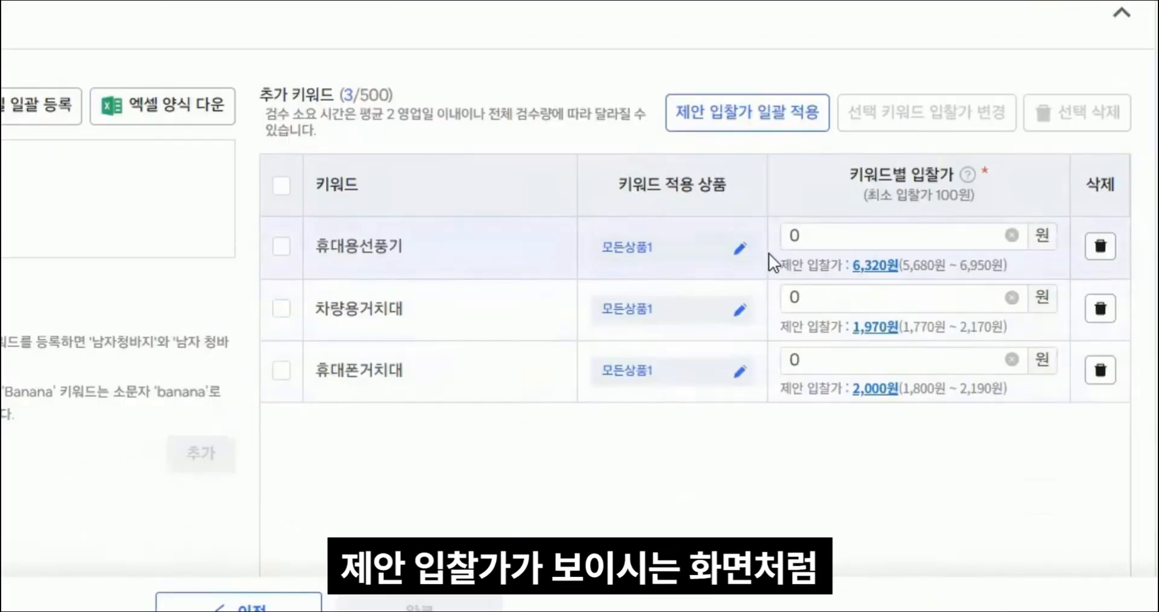
drag(906, 380, 992, 384)
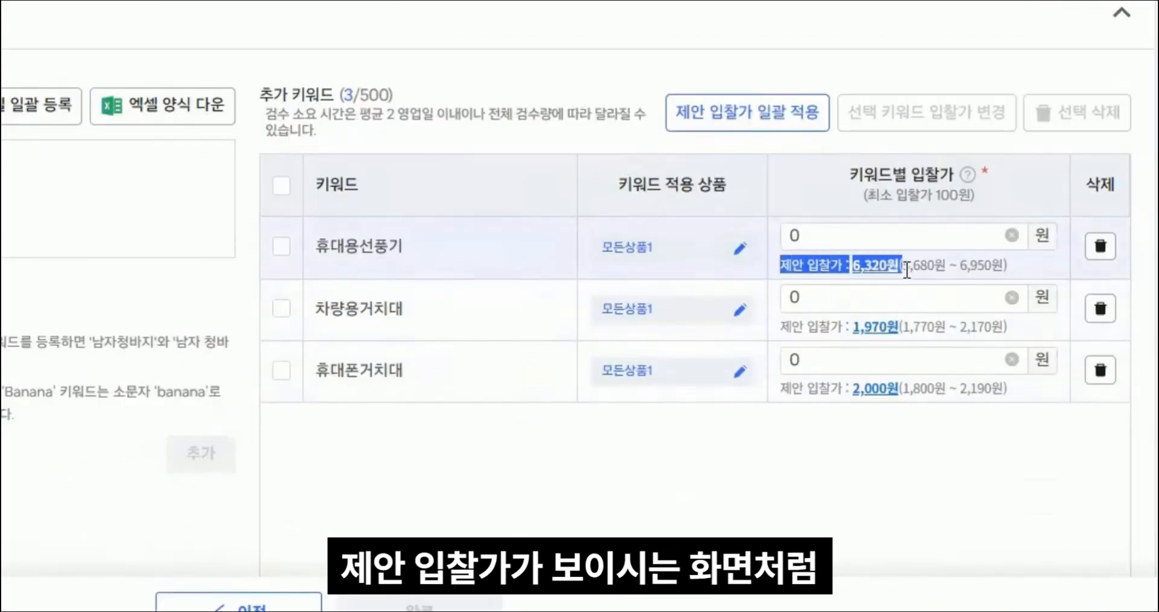
click(641, 472)
Step: Switch to Notepad and write "6320원" a few lines below the main-keyword line
key(alt+Tab)
click(886, 339)
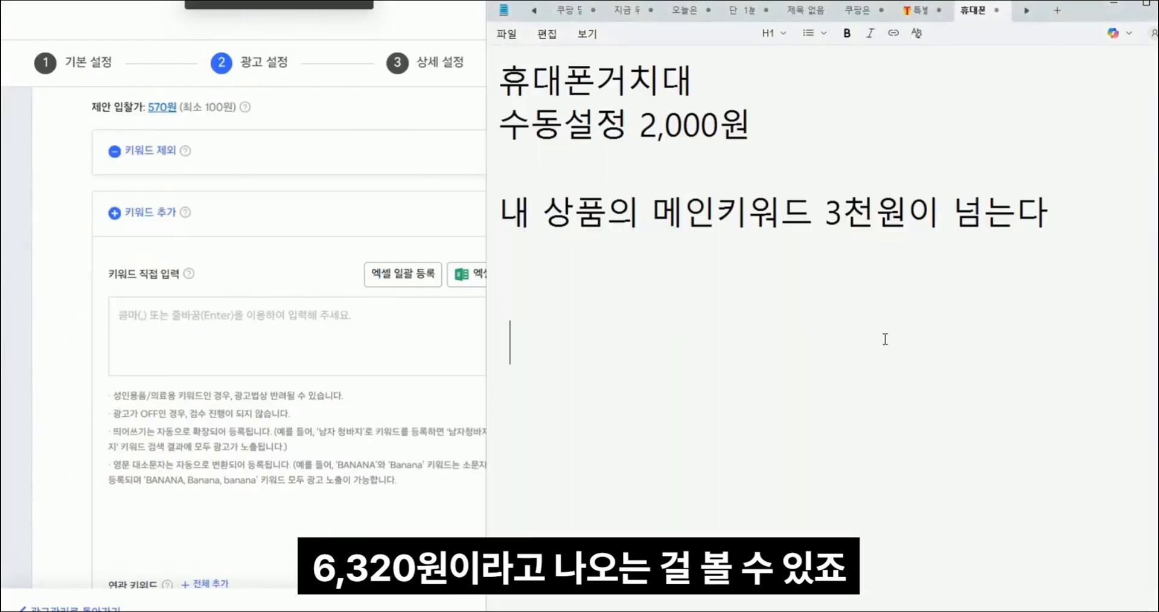
text(6320우)
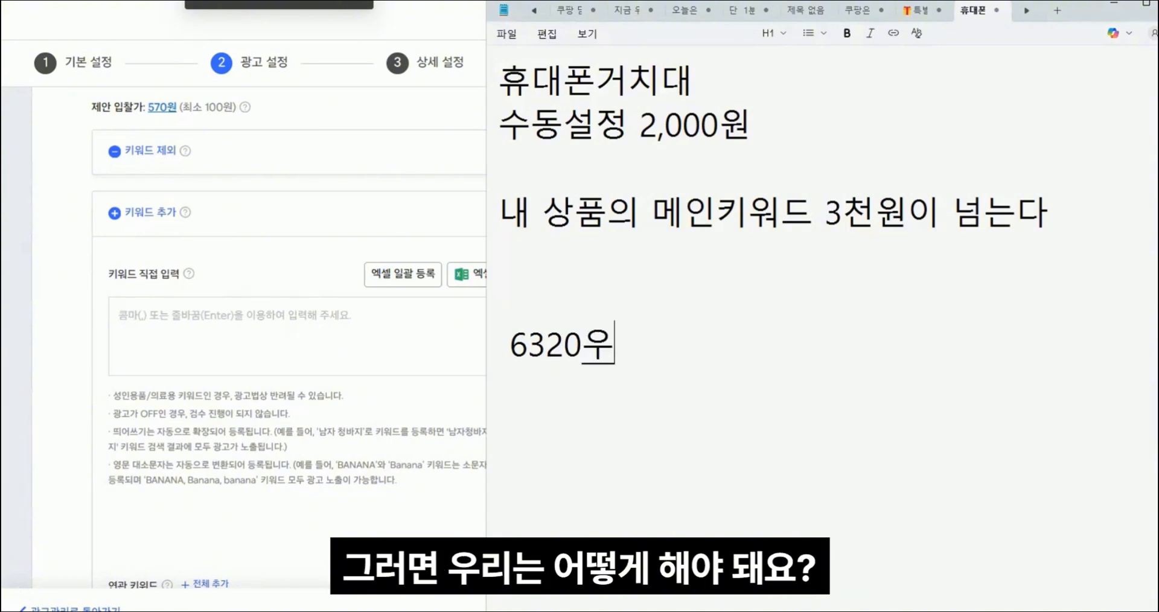
key(BackSpace)
text(원)
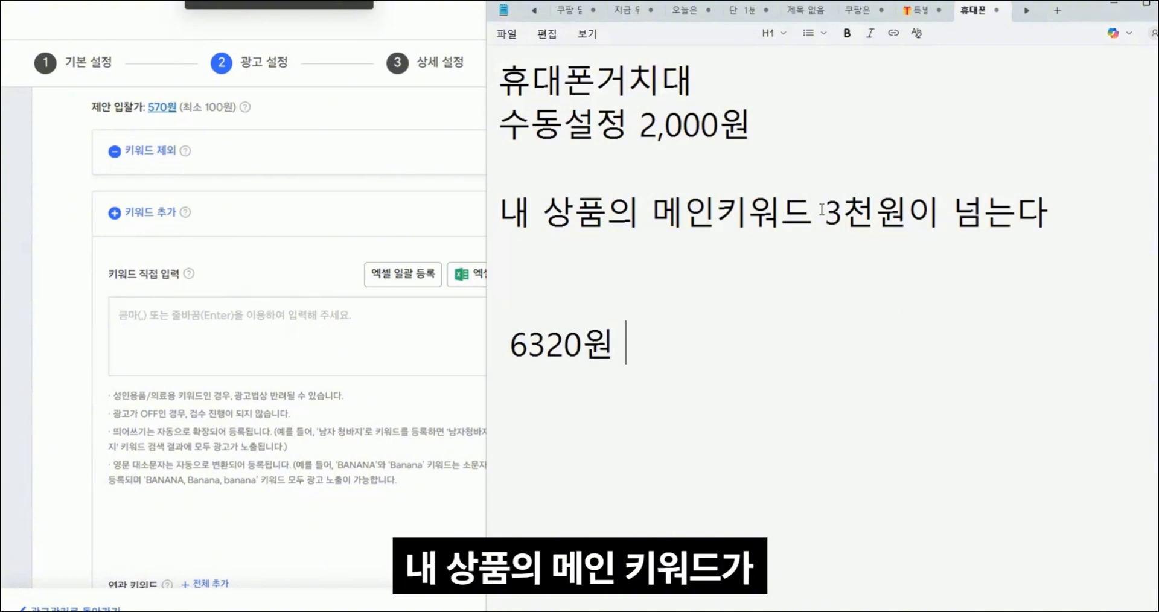
Step: Highlight the "3천원이 넘는다" part of the note and write "5~6만원" on the line above 6320원
drag(822, 210, 1048, 212)
click(874, 294)
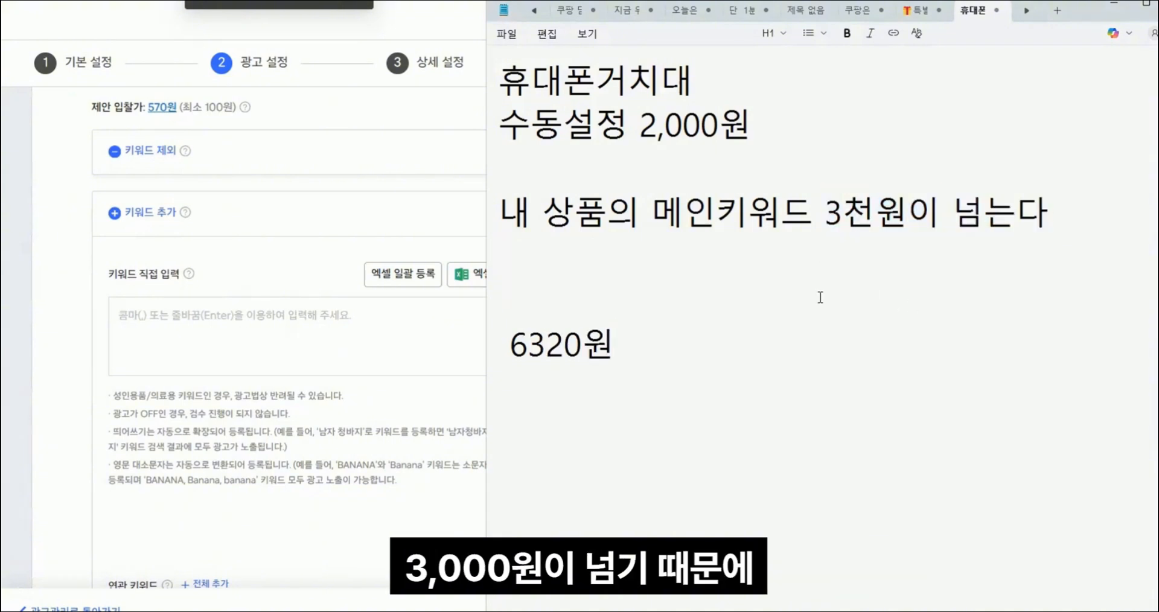
text(5~6만)
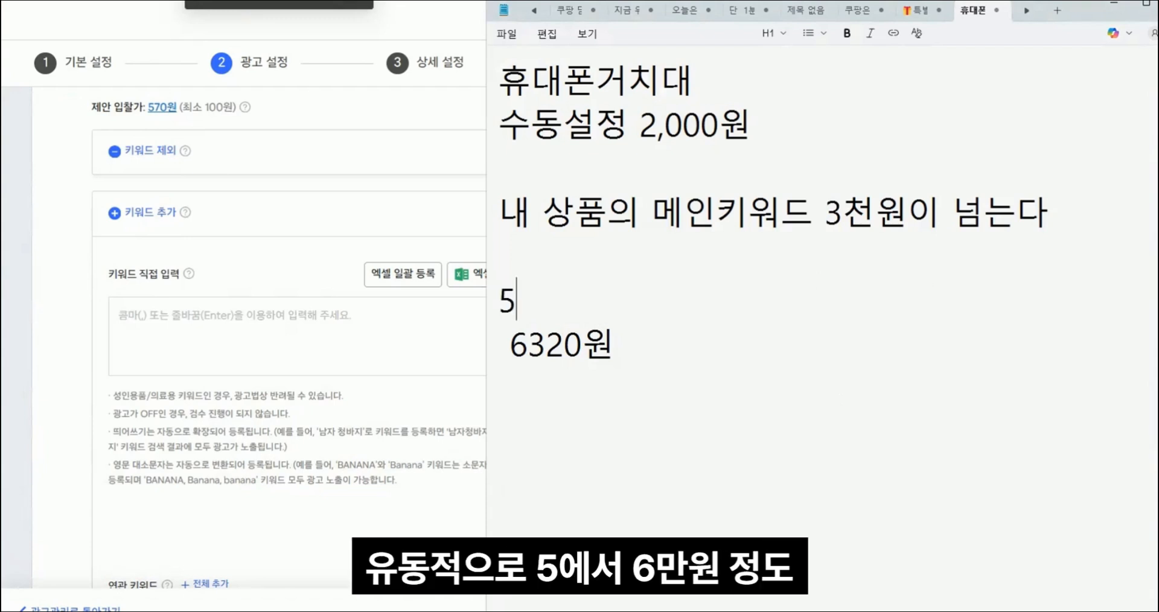
text(원)
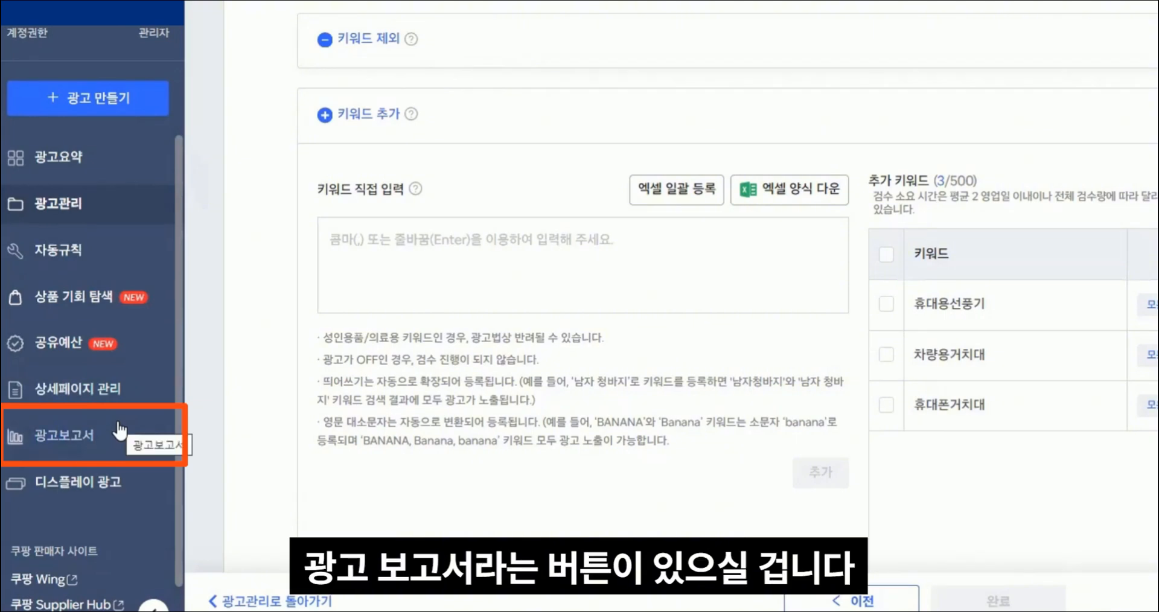
Step: Open the ad report (광고보고서) section of Coupang Ads
click(120, 430)
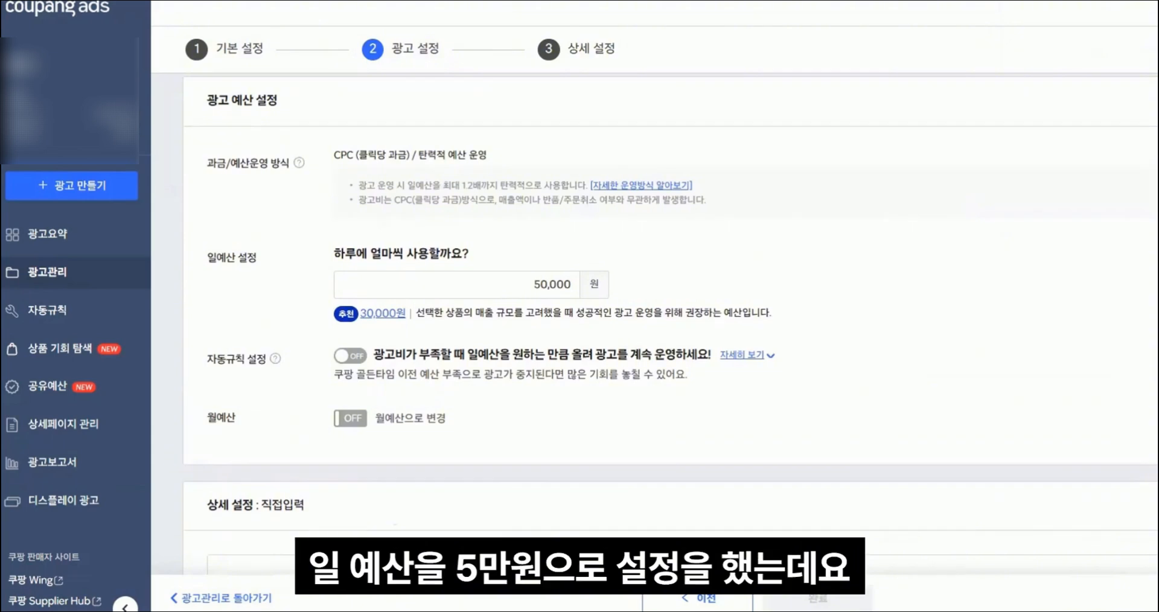
Step: Replace the whole note with "5" and write "매일 한달에 150만원 ? X" below it, leaving one line blank
key(ctrl+a)
text(5)
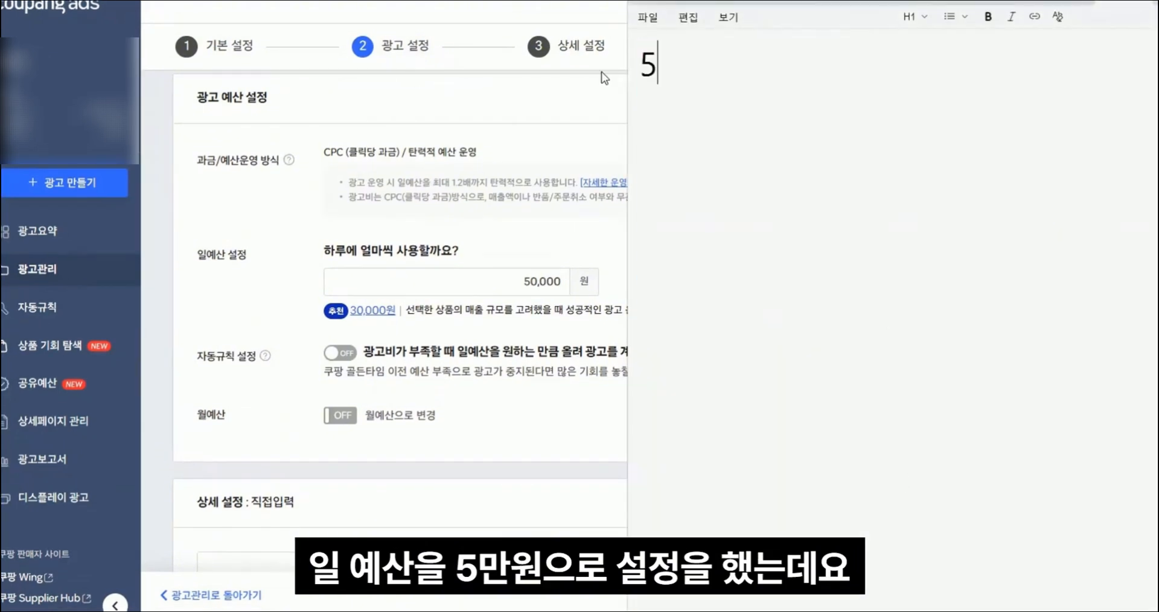
key(Return)
text(매)
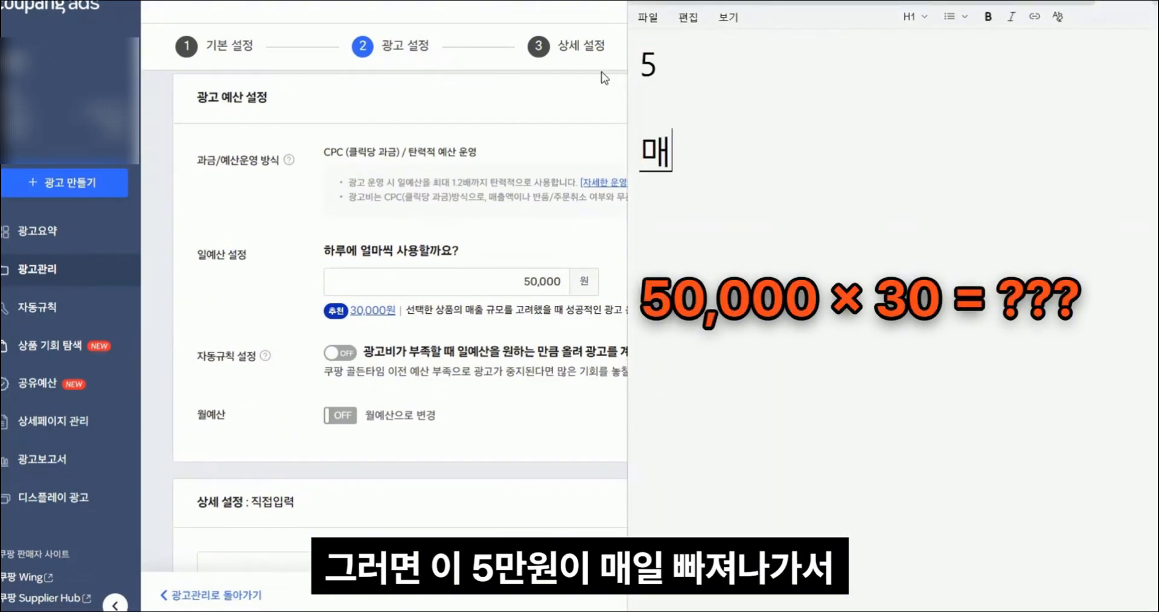
text(일 한달)
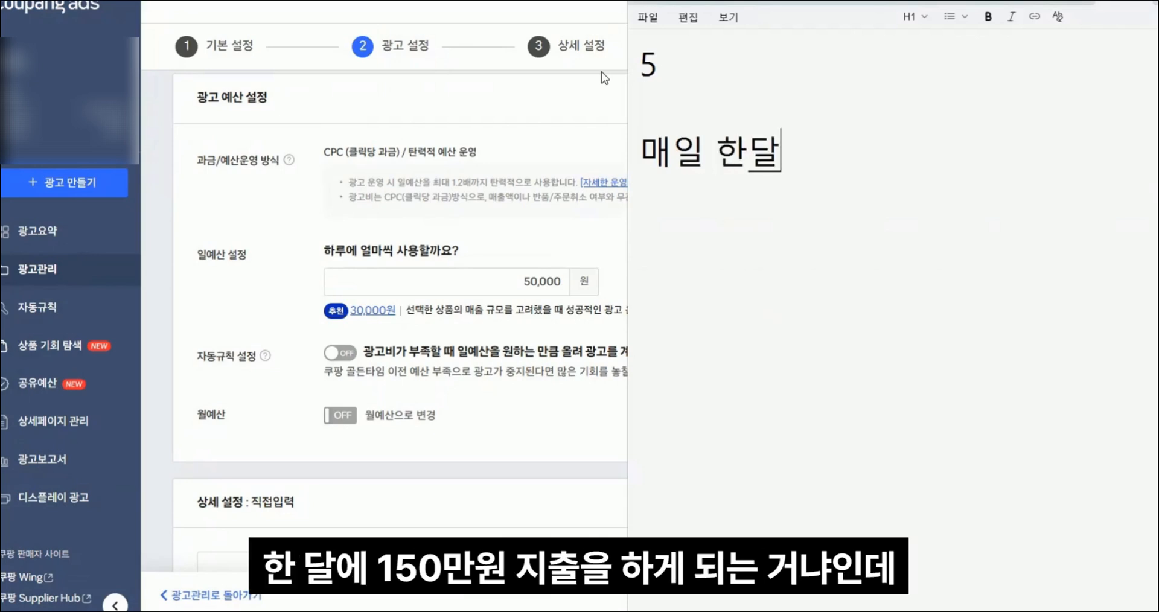
text(에 150만원 ?)
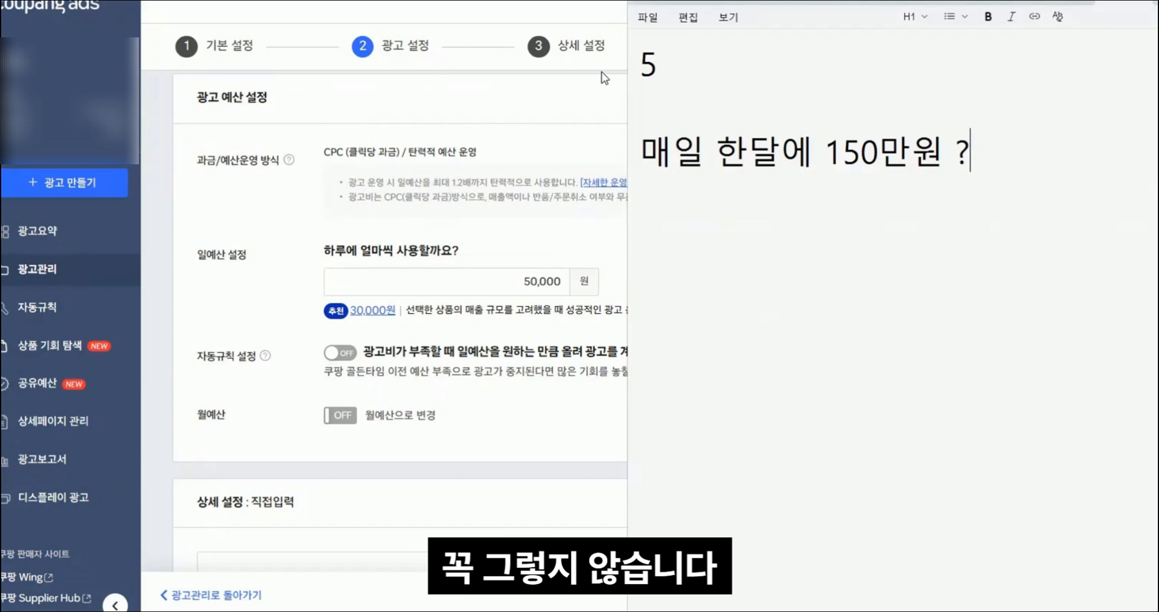
text( X)
Step: Clear the note and write "CPC방식" and "클릭당 과금" on two separate lines
key(ctrl+a)
key(BackSpace)
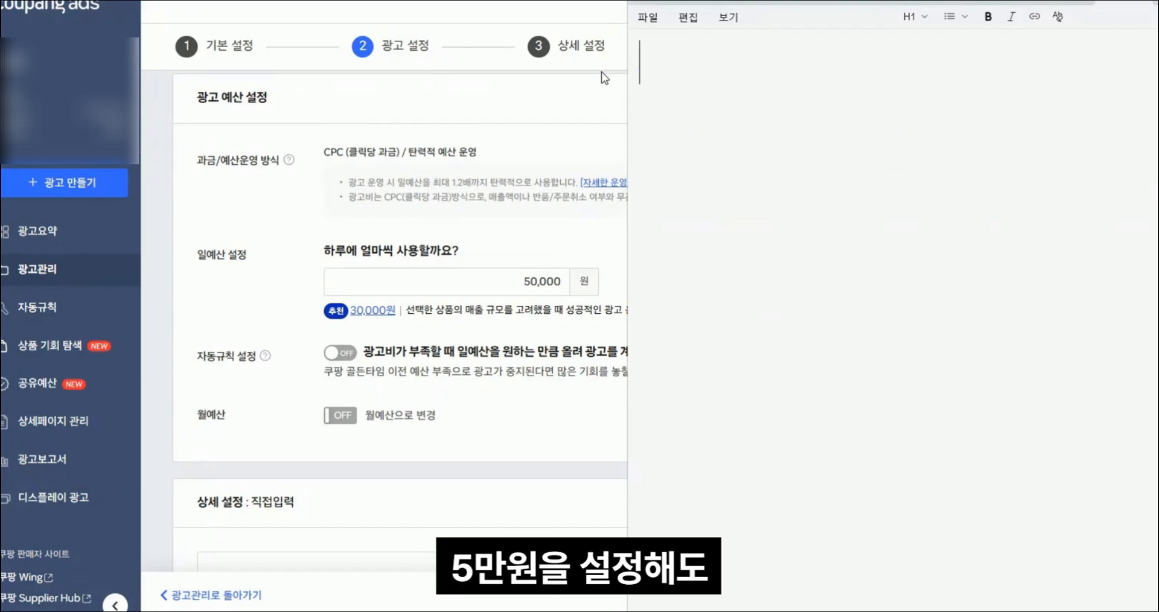
text(CPC방식)
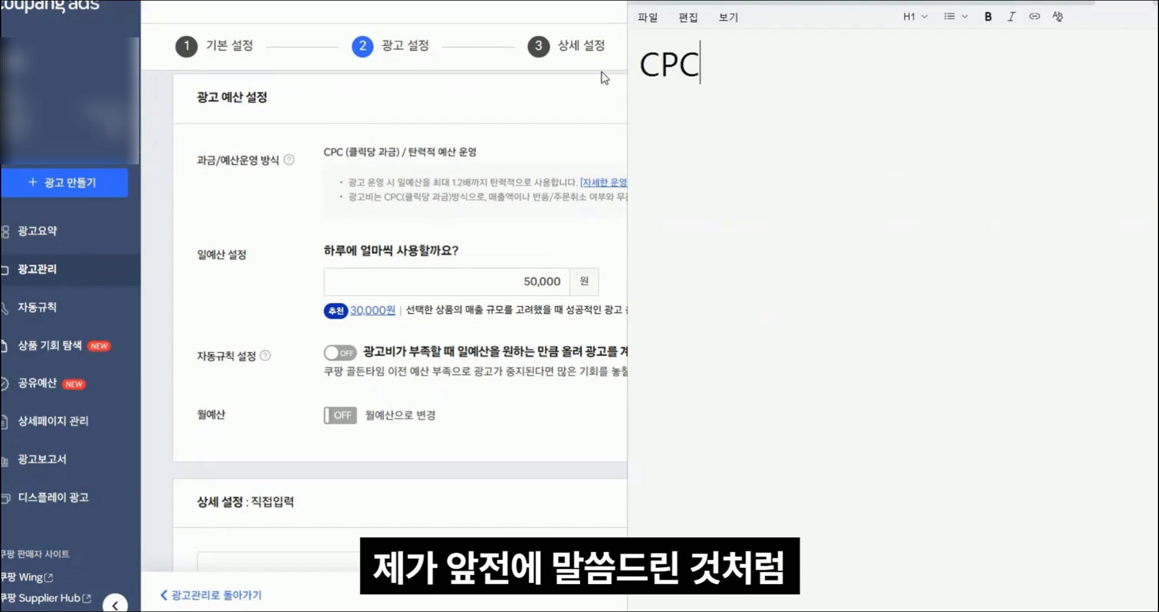
key(Return)
text(클릭당 과그)
text(ㅁ)
key(Return)
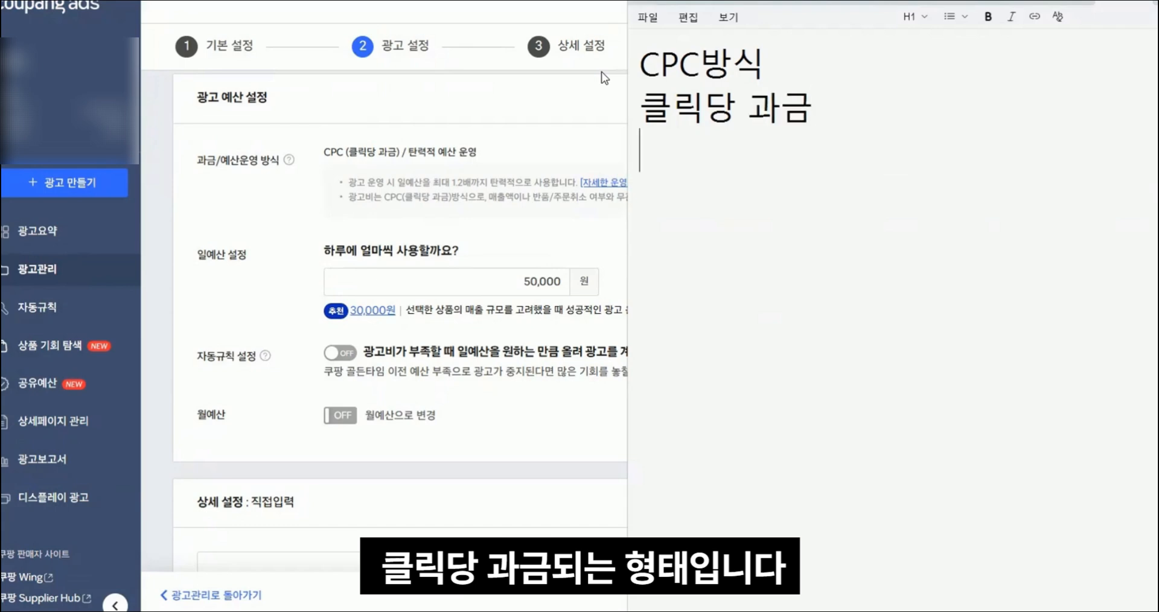
Step: Leave one line blank and write "많이 클릭 비용도 높은 상품이라면" below 클릭당 과금 in the note
key(Return)
text(많이 클릭 )
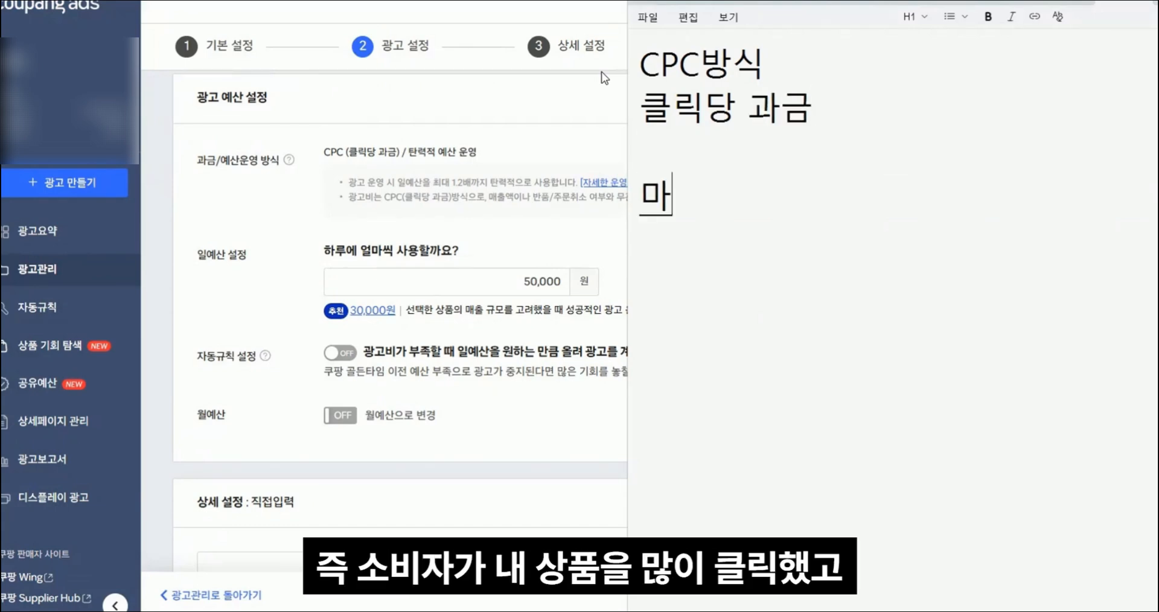
text(비용도 높은 상품이라면)
key(Left)
key(Left)
key(Left)
key(Left)
key(Left)
key(Left)
key(Left)
key(Left)
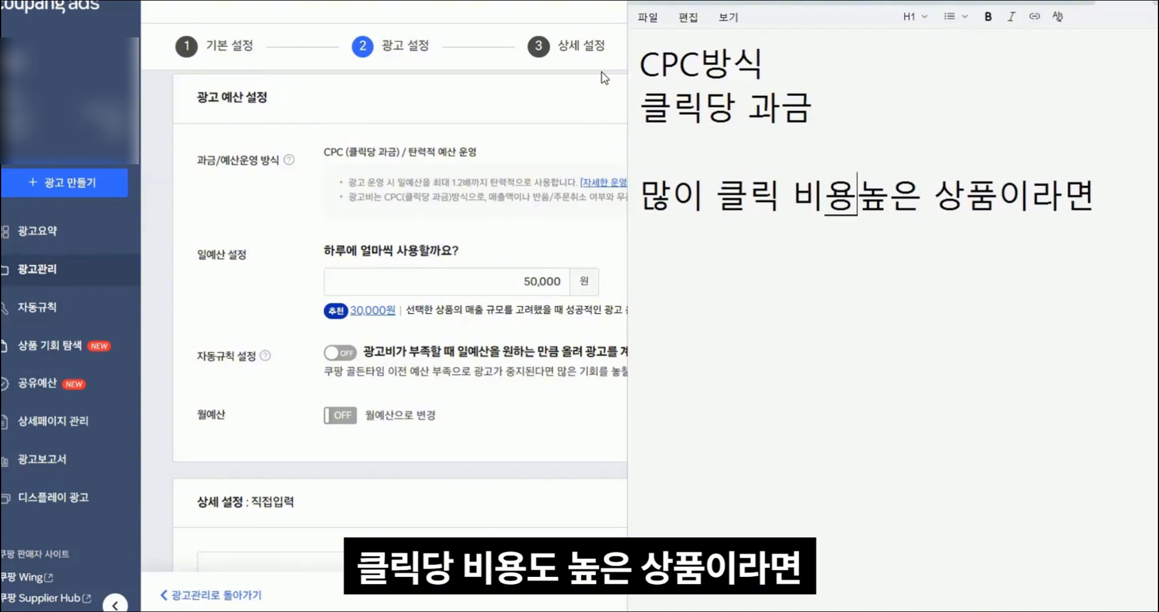
text(도)
key(End)
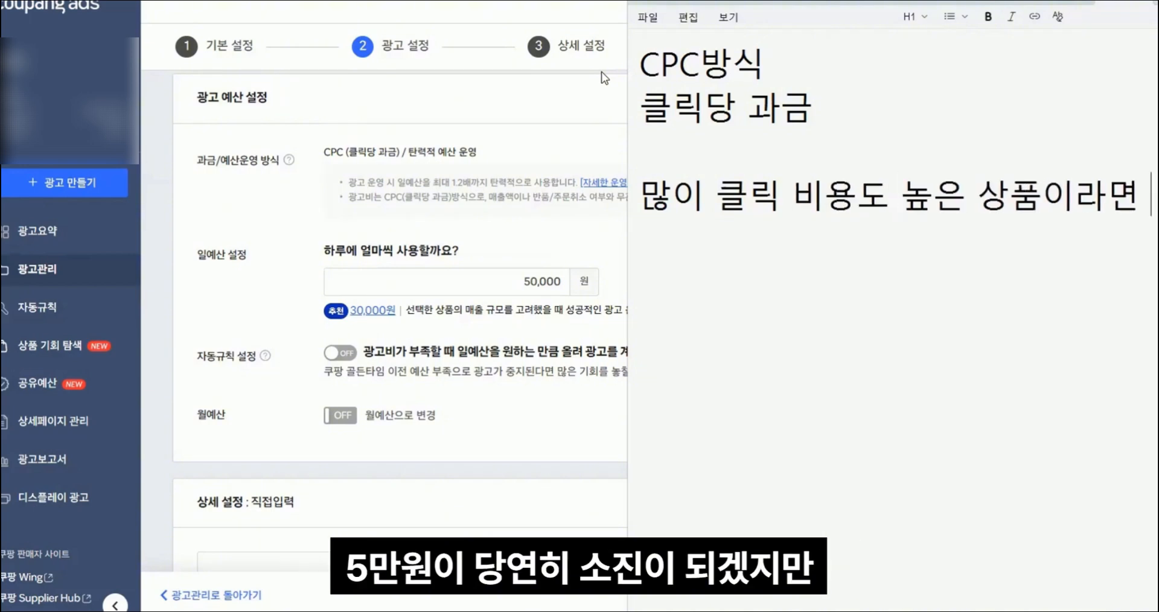
Step: Leave one line blank and write "낮은 제품" at the end of the note
key(Return)
key(Return)
text(낮은 제품)
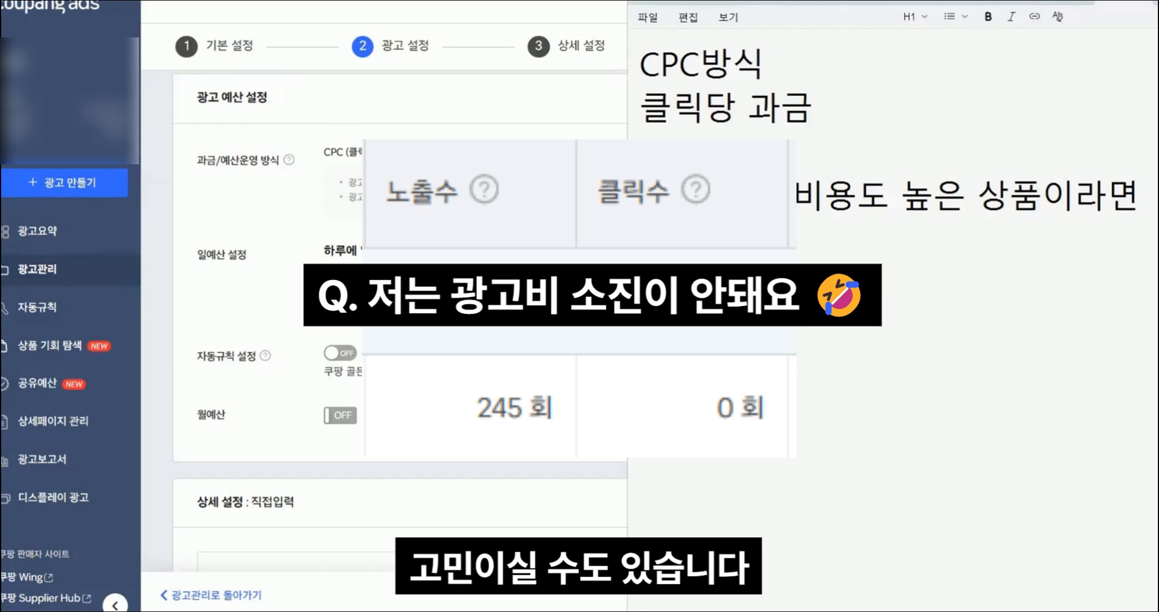
Step: Replace the note with "클릭당 비용이 낮은 상품이라면 오히려 광고비가 소진되지 않아서 고민이실 수 있습니다", broken into lines after 상품이라면 and 광고비가
key(ctrl+a)
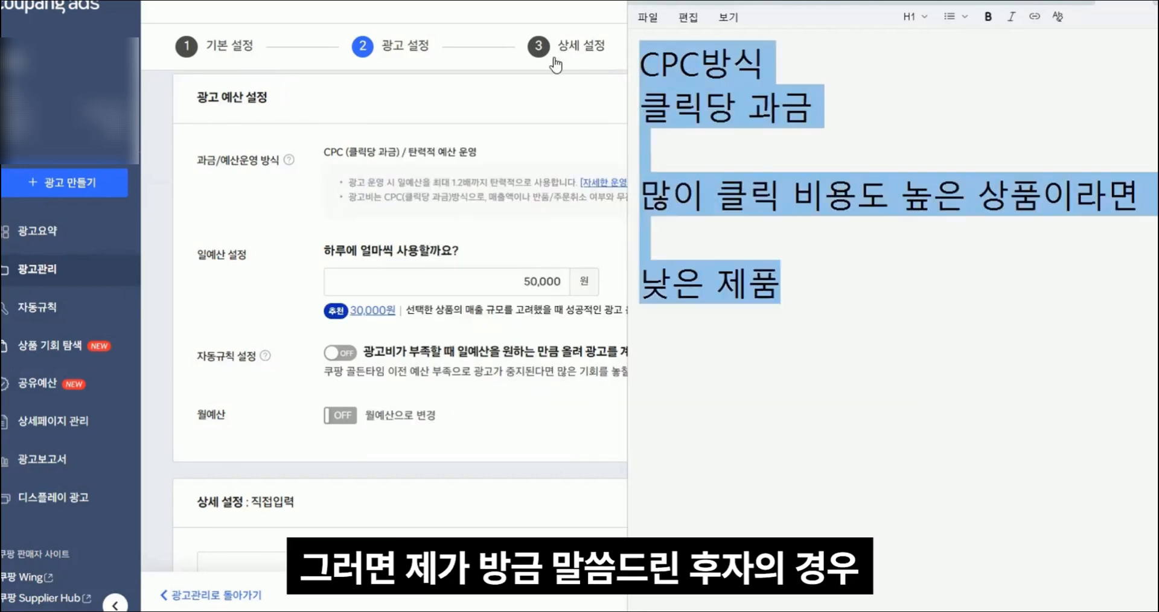
text(클릭당 비용이 낮은 상품이라면 오히려 광고비가 소진되지 않아서 고민이실 수 있습니다))
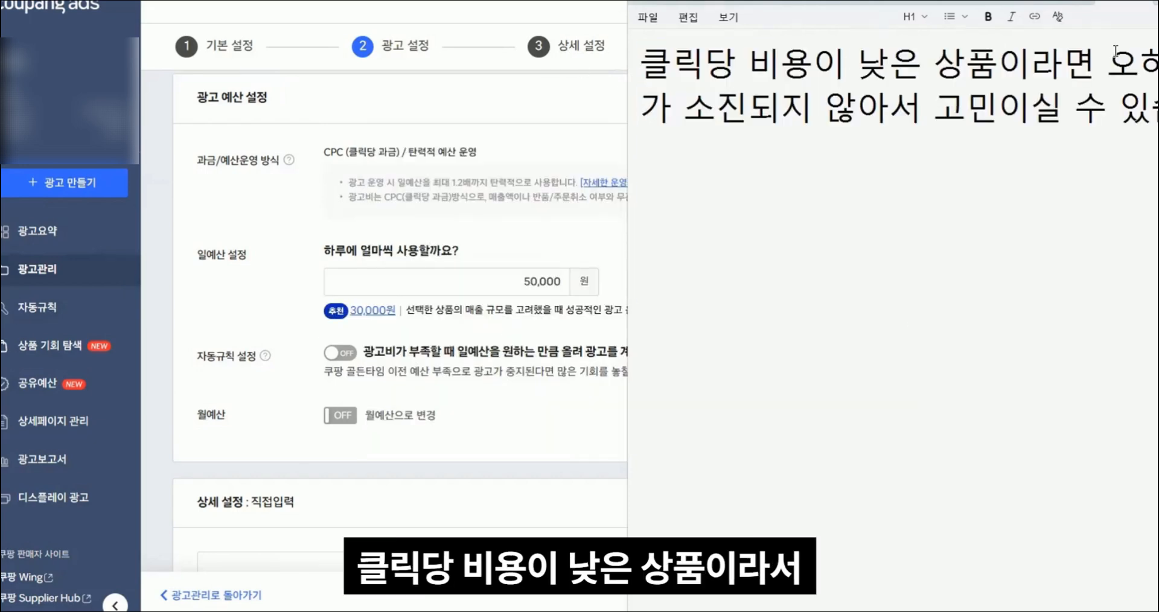
click(1110, 63)
key(Return)
click(897, 117)
key(Return)
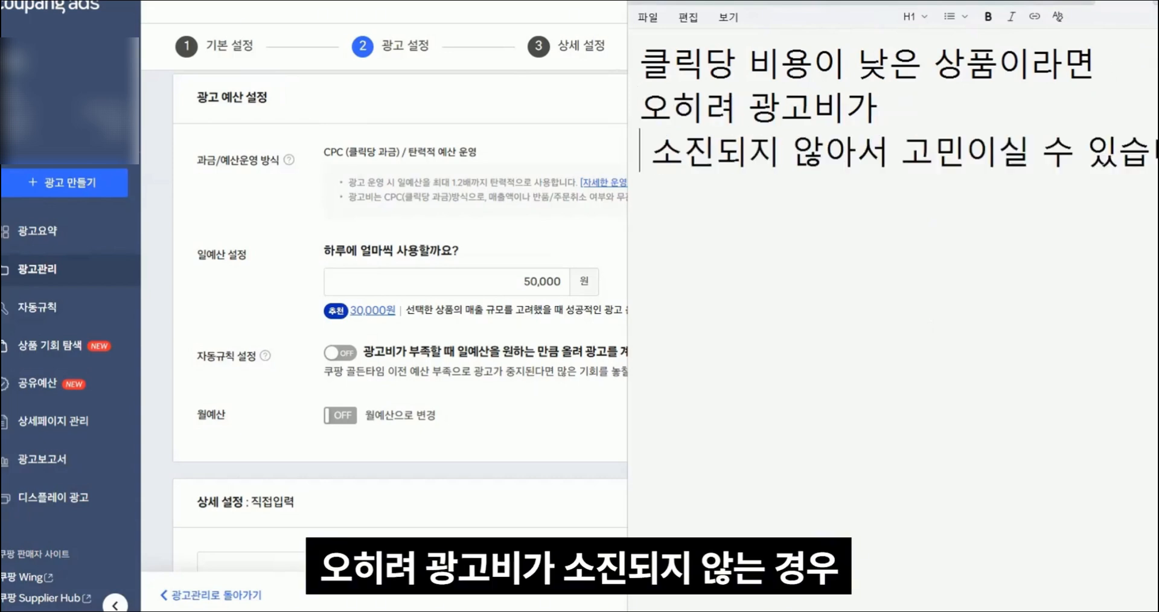
drag(1075, 151, 605, 80)
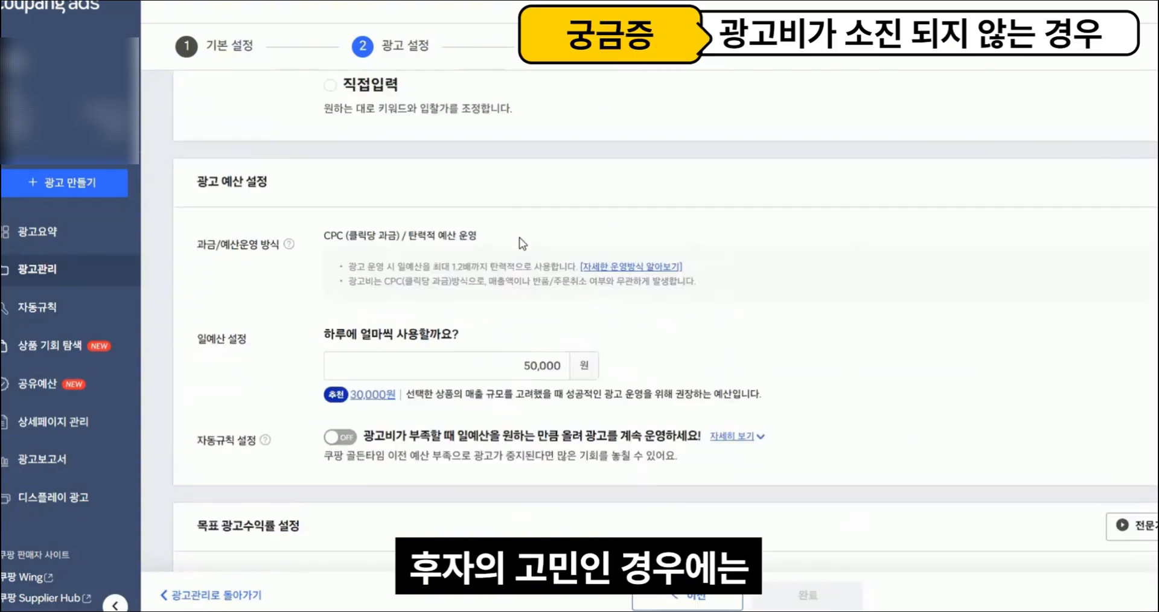
Step: Enter 300% as the target ad return rate (목표 광고수익률) and raise it to 350%
scroll(521, 243, down, 5)
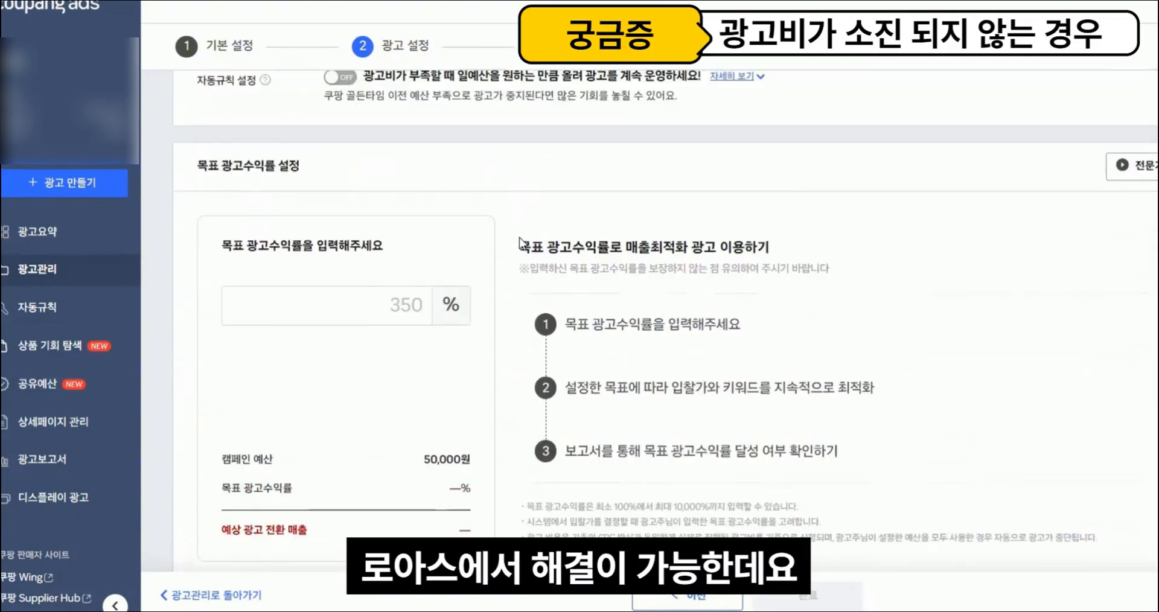
click(302, 315)
scroll(536, 264, down, 1)
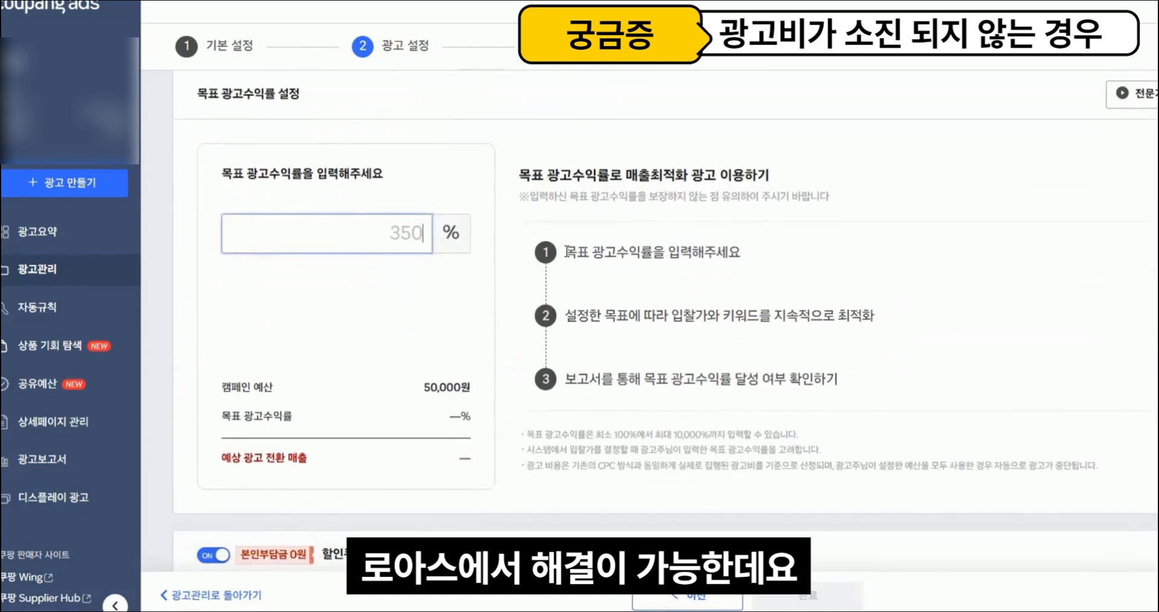
text(300)
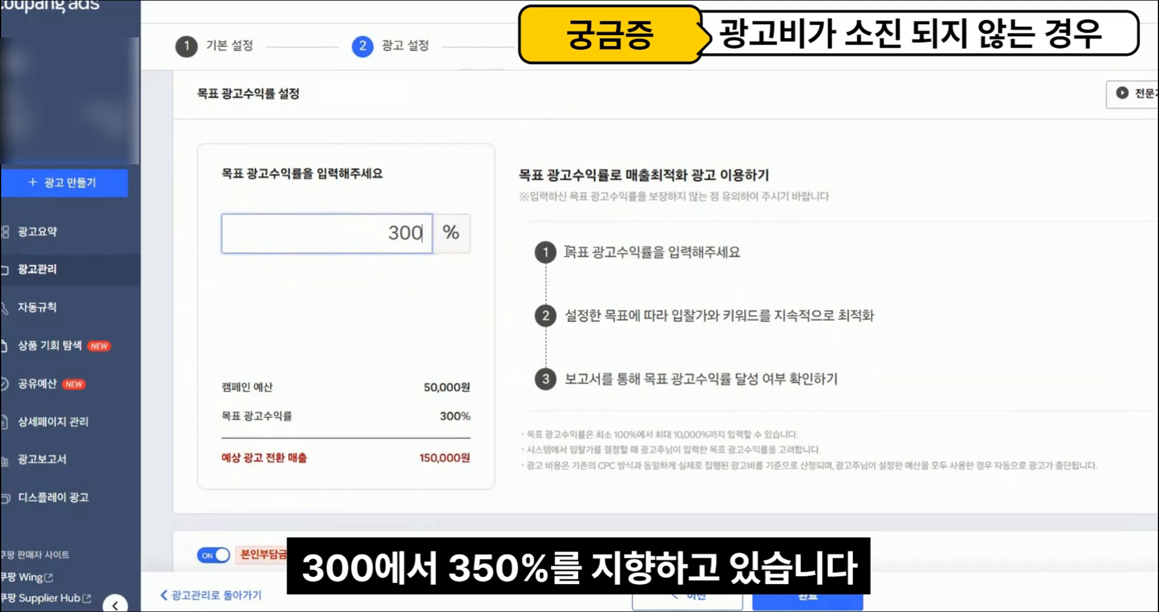
key(Left)
key(BackSpace)
text(5)
click(427, 227)
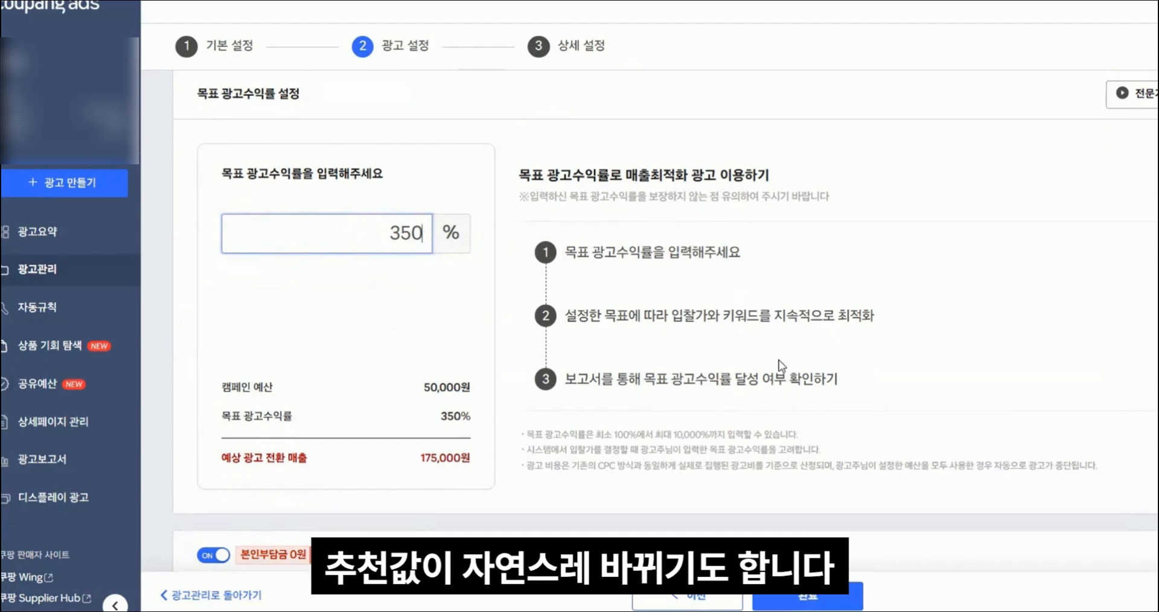
Step: Write "이번달에 10배" in the note and return to the target ad return setting
drag(346, 232, 412, 233)
text(이번달에 )
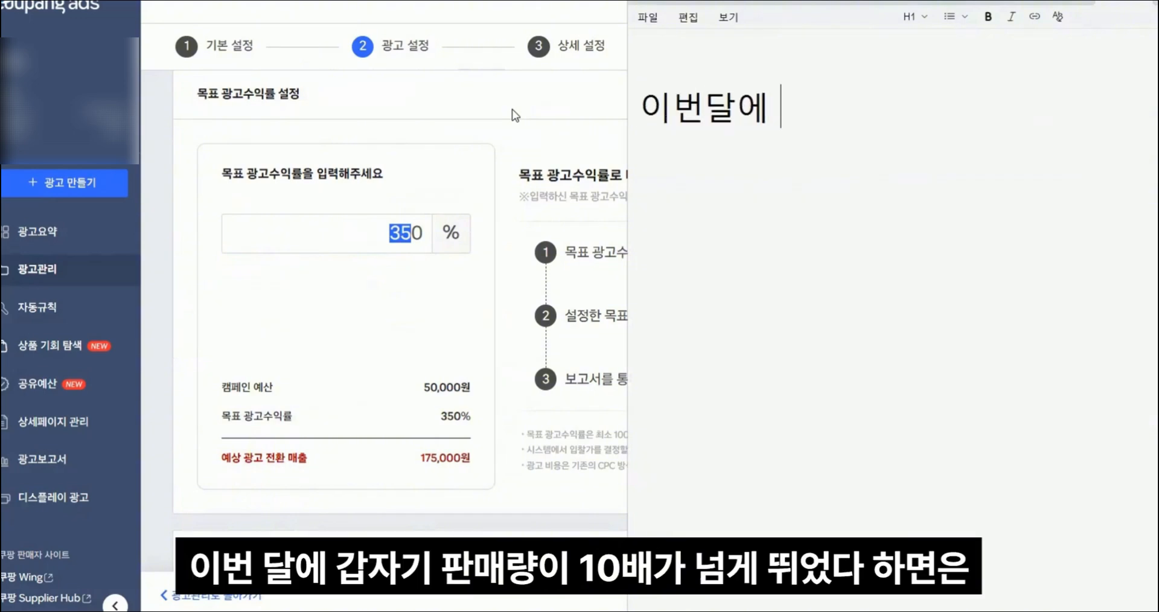
text(10배)
click(423, 216)
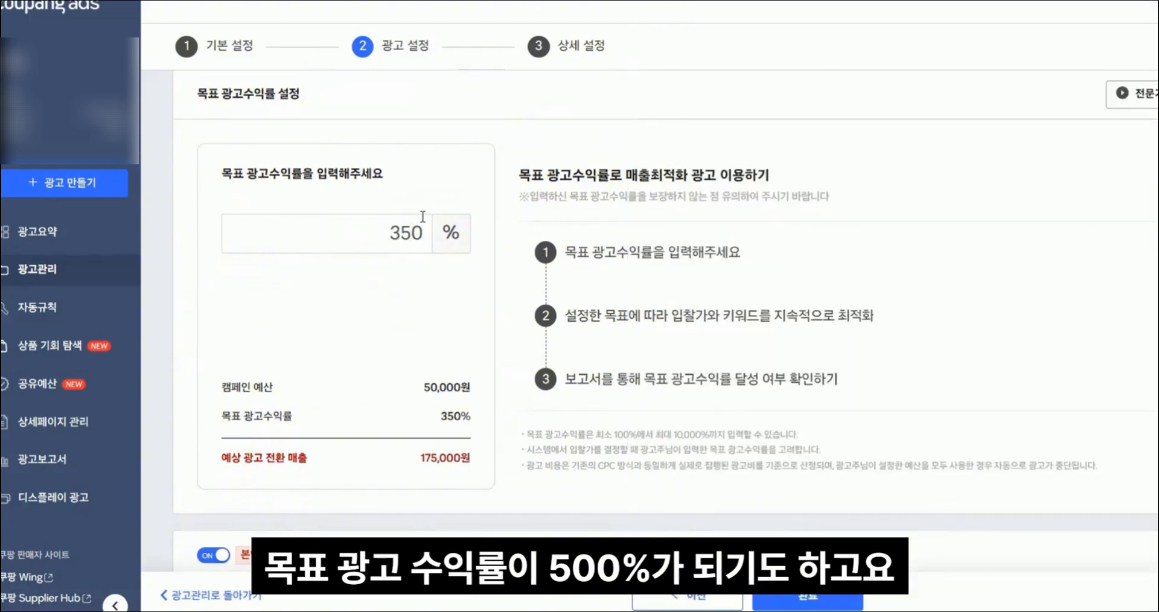
Step: Raise the target ad return rate to 500%, and return it to 350%
double_click(413, 234)
text(500)
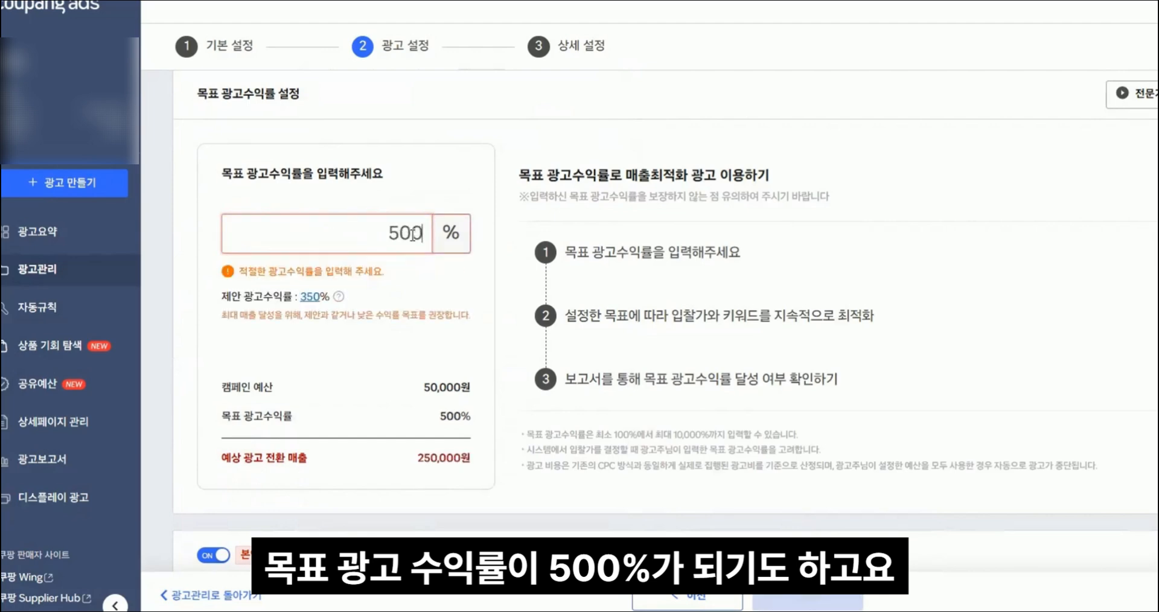
key(BackSpace)
key(BackSpace)
key(BackSpace)
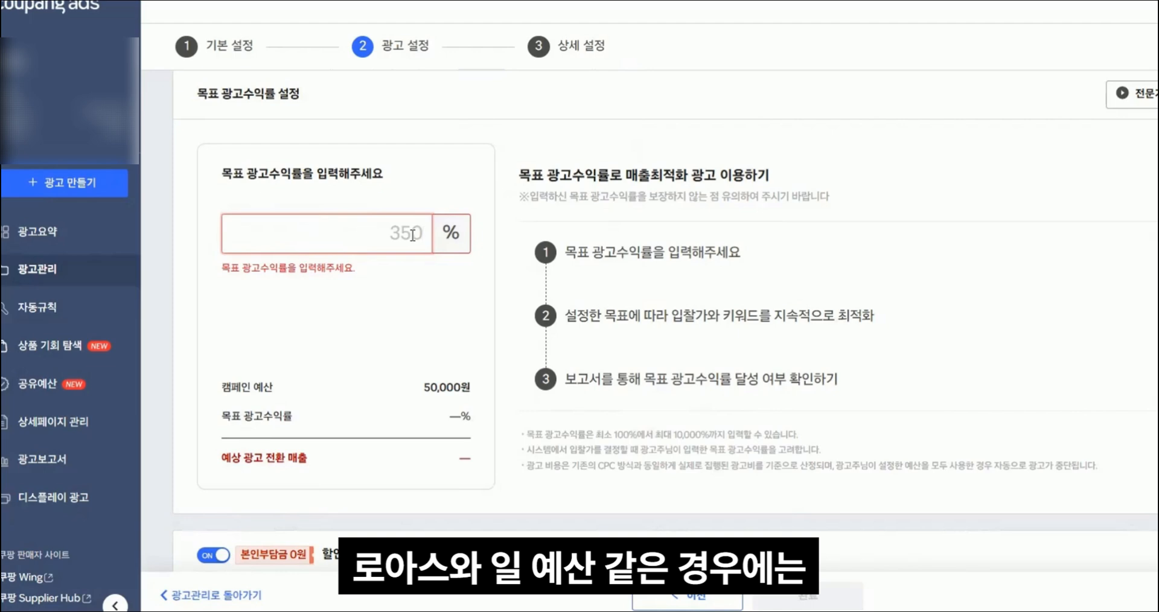
text(3,50)
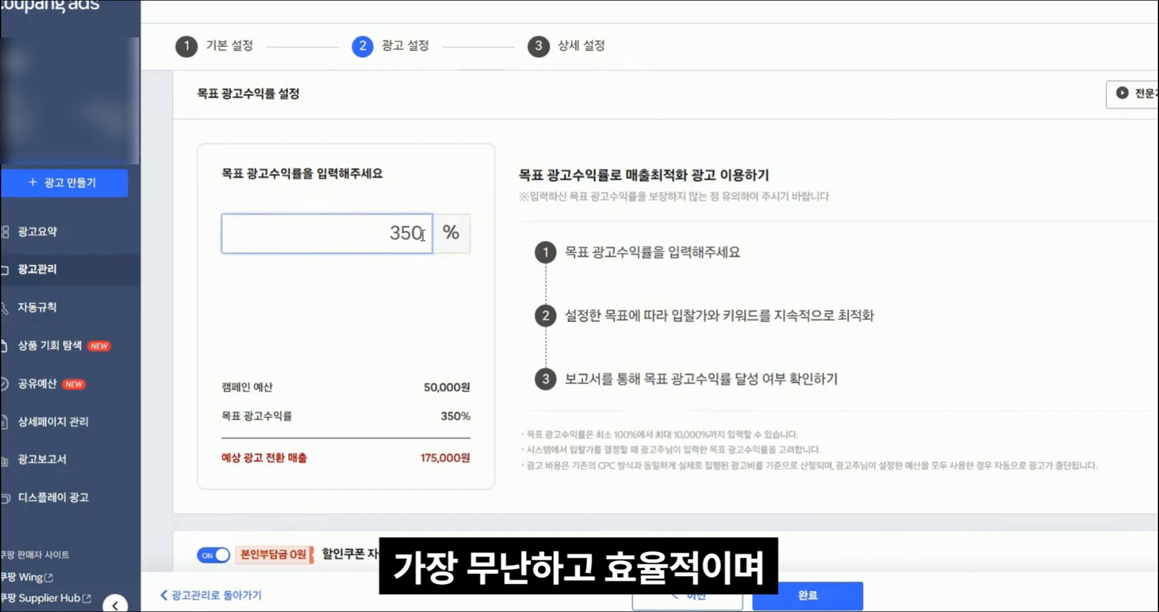
Step: Enter an excessive target ad return rate of 3,500% and replace it with the suggested rate (제안 광고수익률) of 350%
text(0)
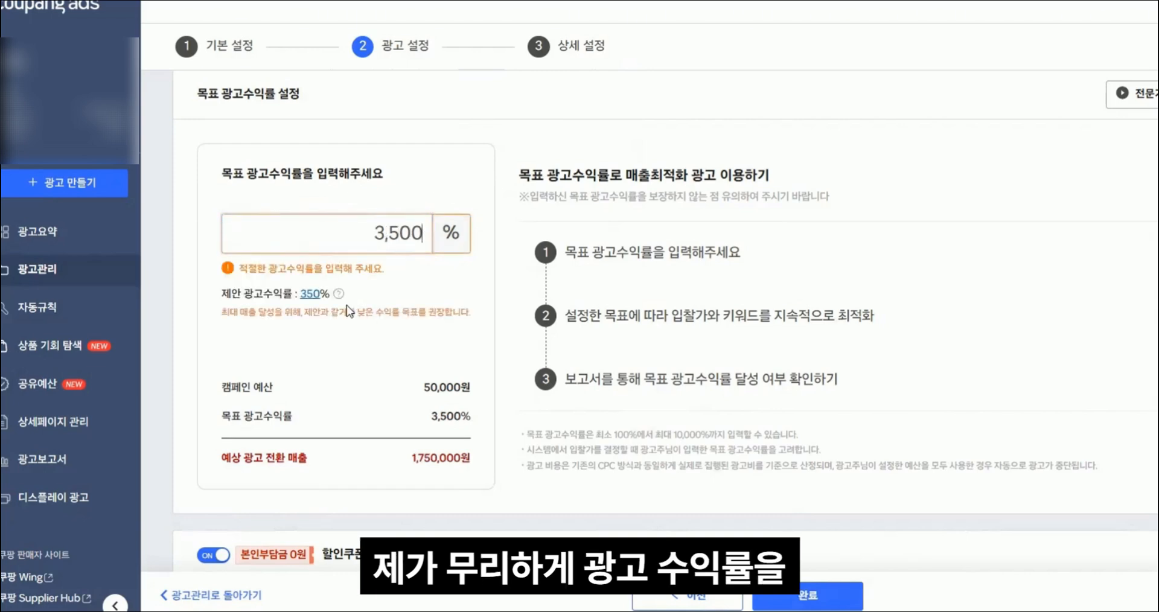
drag(374, 234, 414, 235)
click(426, 283)
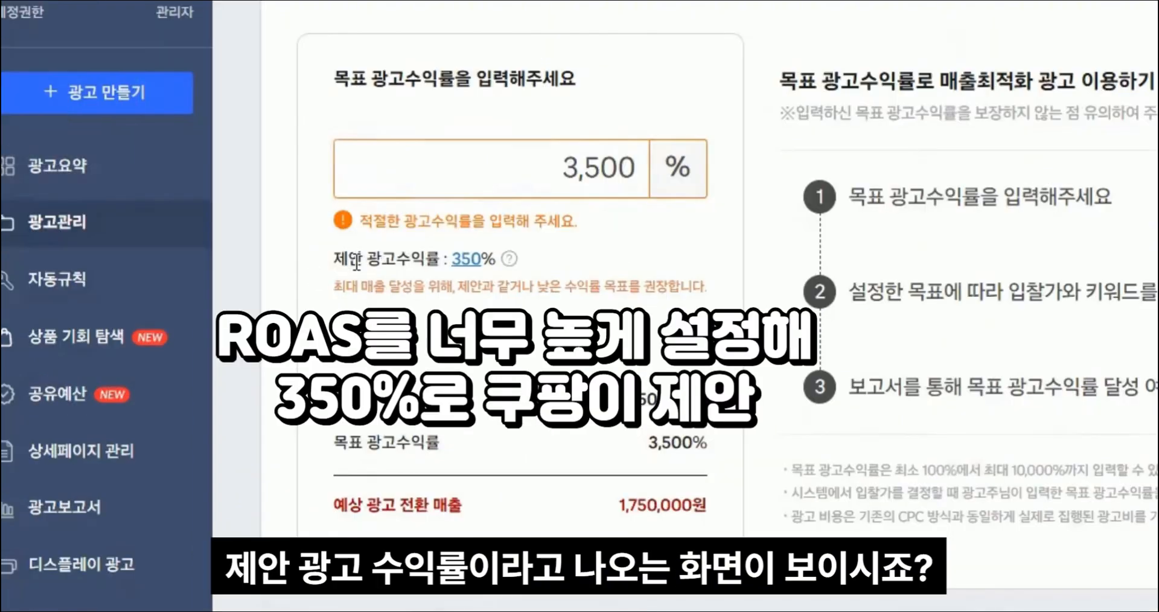
drag(222, 294, 362, 291)
click(599, 252)
click(477, 261)
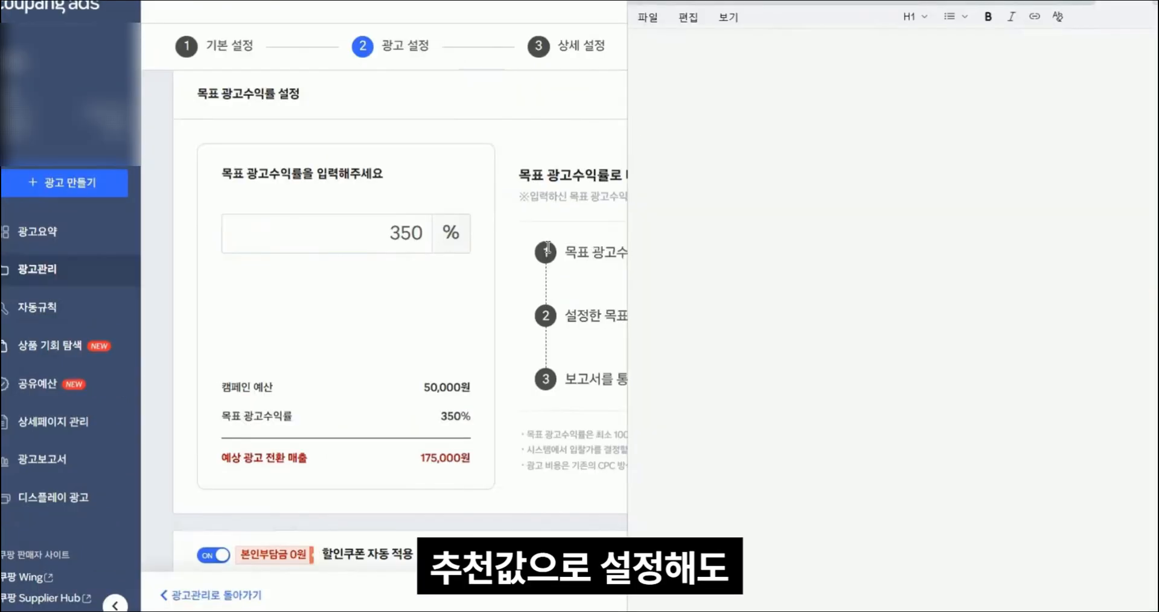
Step: Write "광고비가 소진이안된다" in the empty note
text(광고비가 소진이안된다)
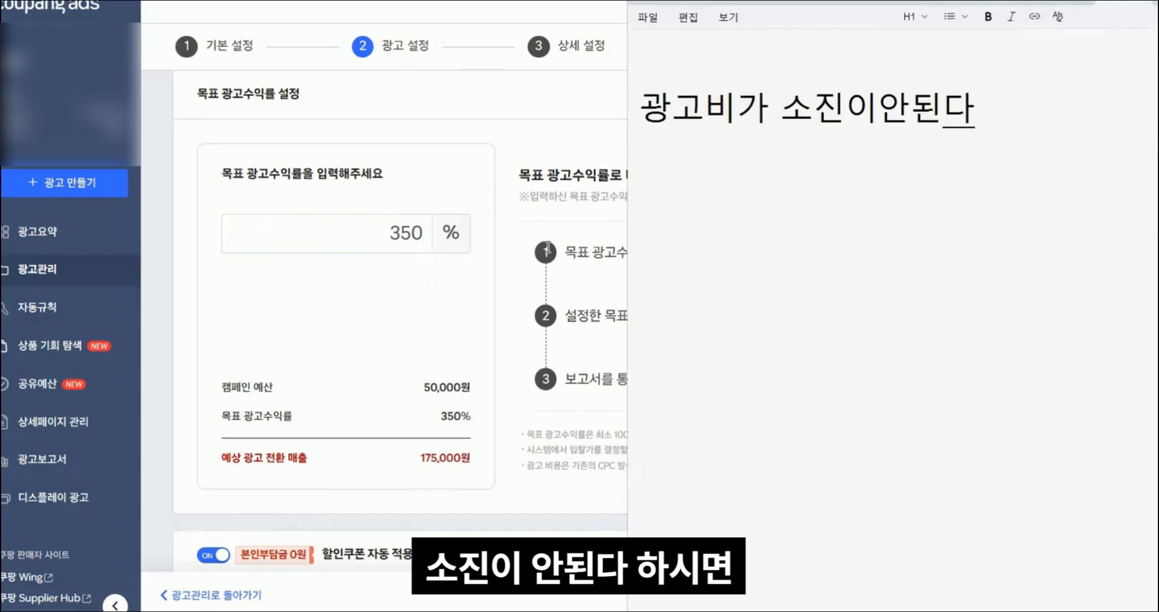
Step: Lower the target ad return rate to 200%, and adjust it to 250%
double_click(392, 229)
text(200)
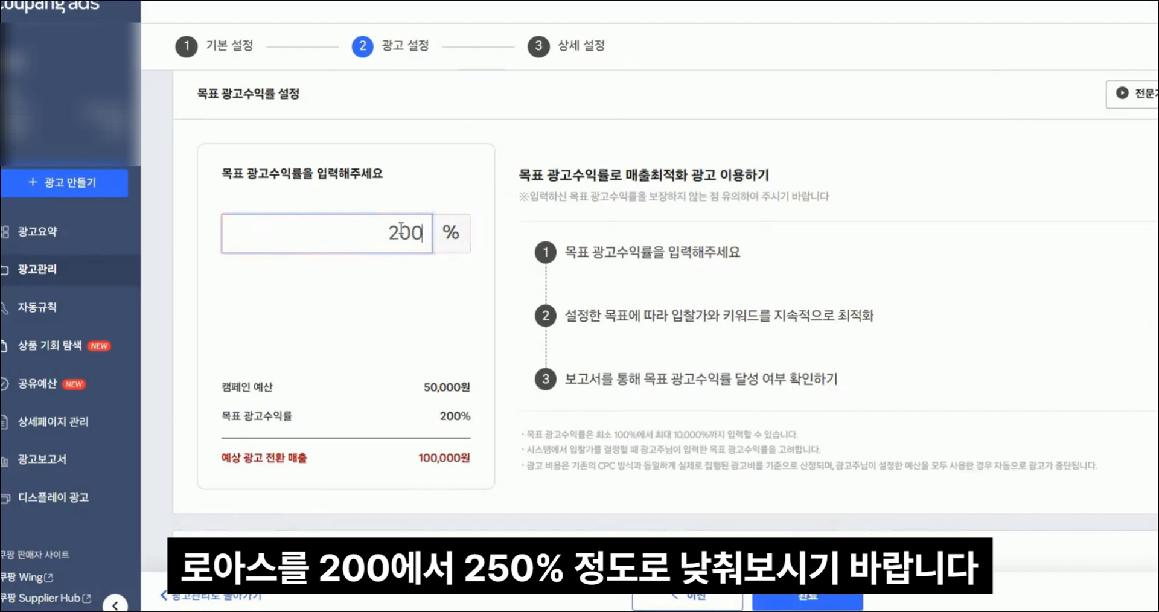
double_click(393, 230)
text(250)
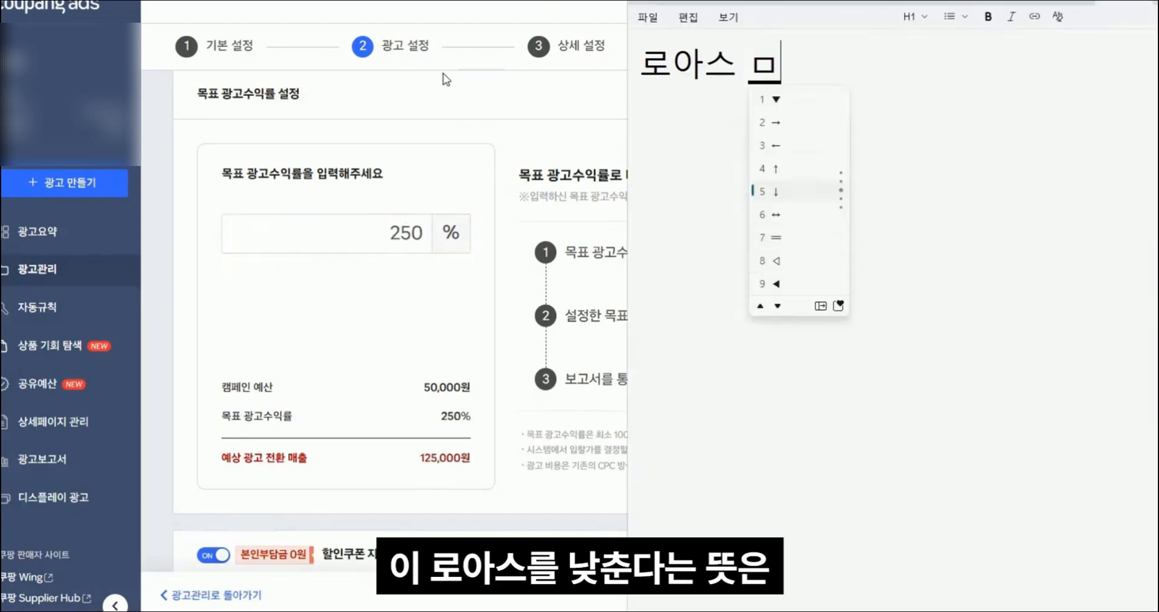
Step: Write "로아스 ↓" in the note and "광고를 공격적" below it, leaving one line blank
text(↓)
key(Return)
key(Return)
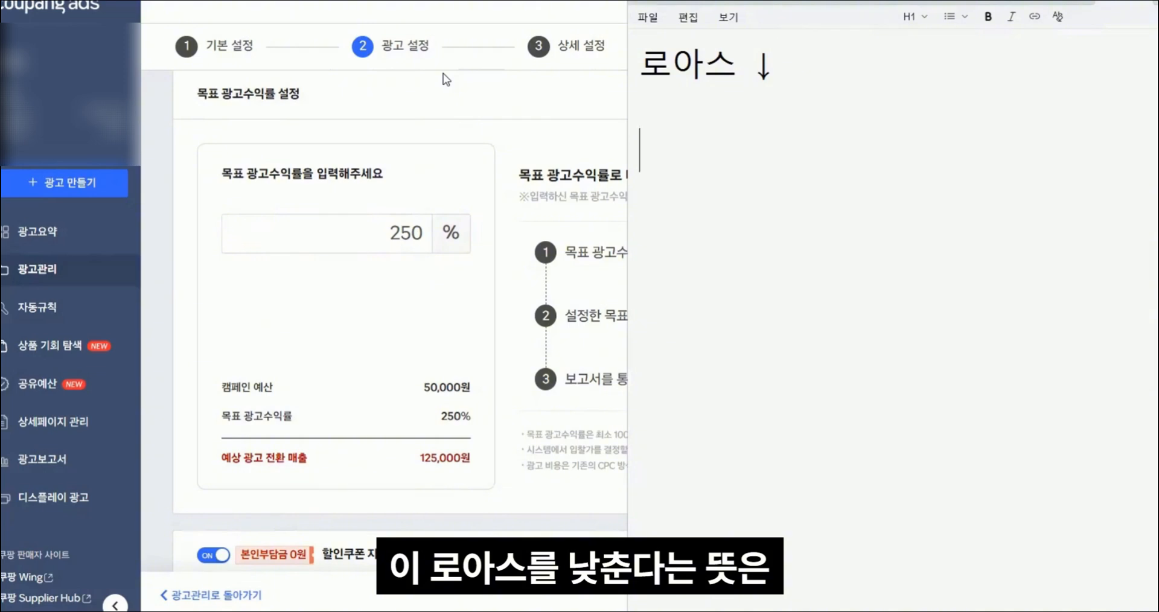
text(광고를 공격적)
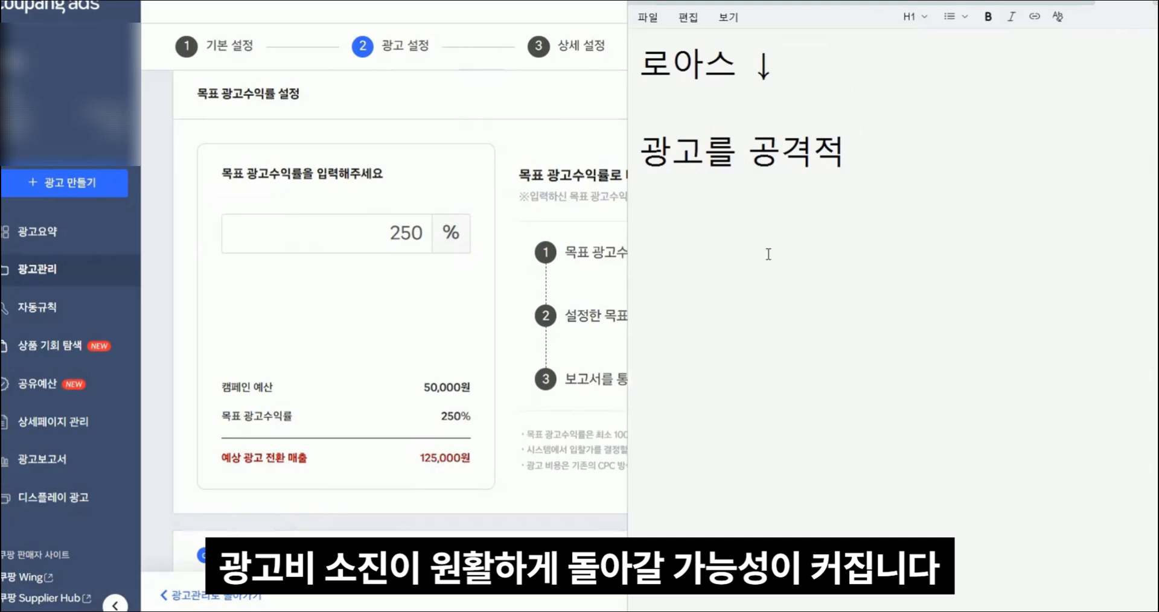
Step: Leave one line blank and add "로아스 설정이 너무 높은" and "판단하기" to the note on two separate lines
key(Return)
key(Return)
text(로아스)
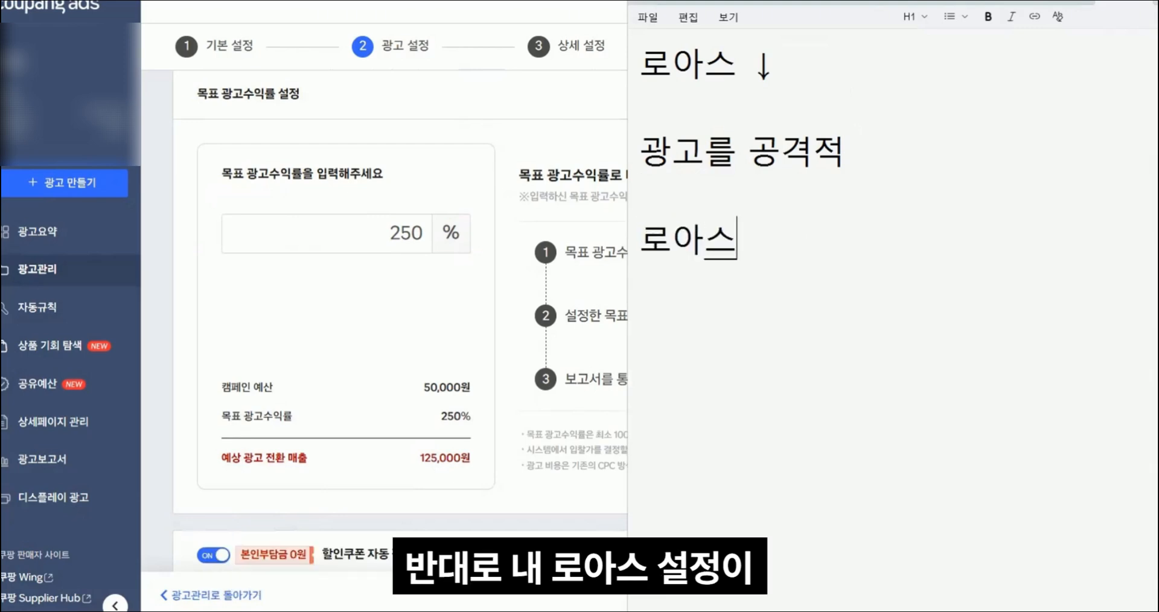
text( 설정이 너무 높은)
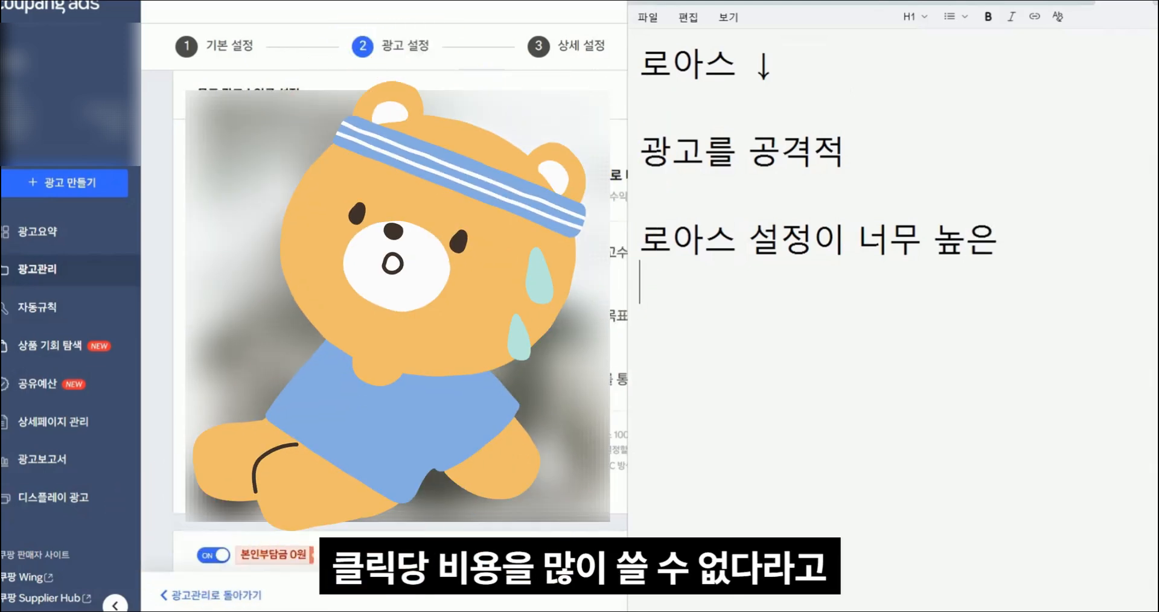
key(Return)
text(판단하기)
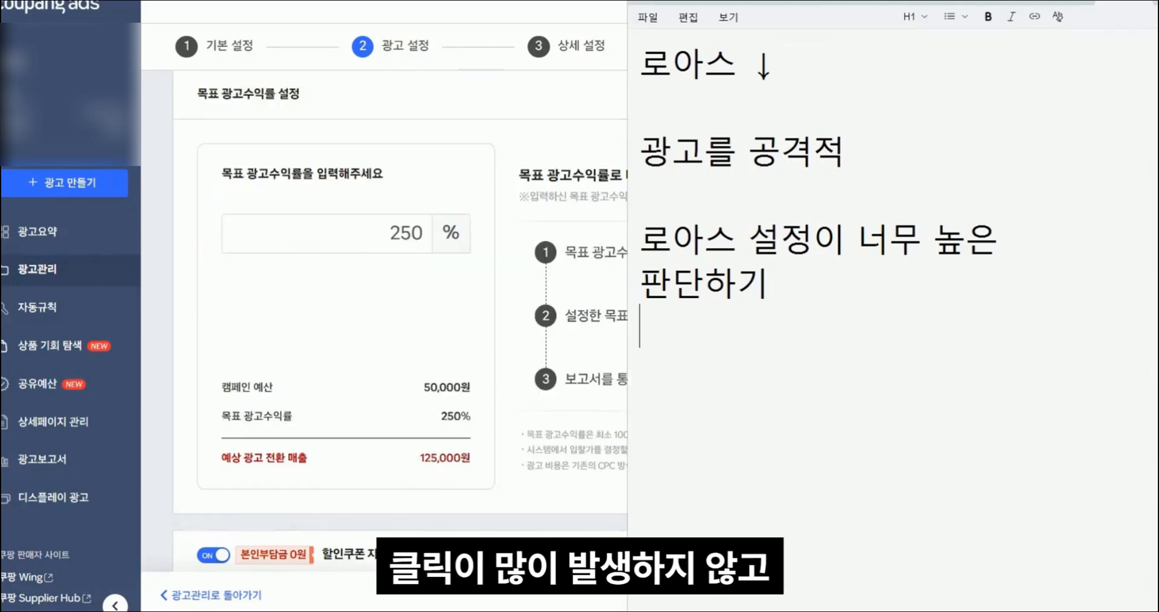
Step: Leave one line blank and write "광고비가 소진이" below 판단하기 in the note
key(Return)
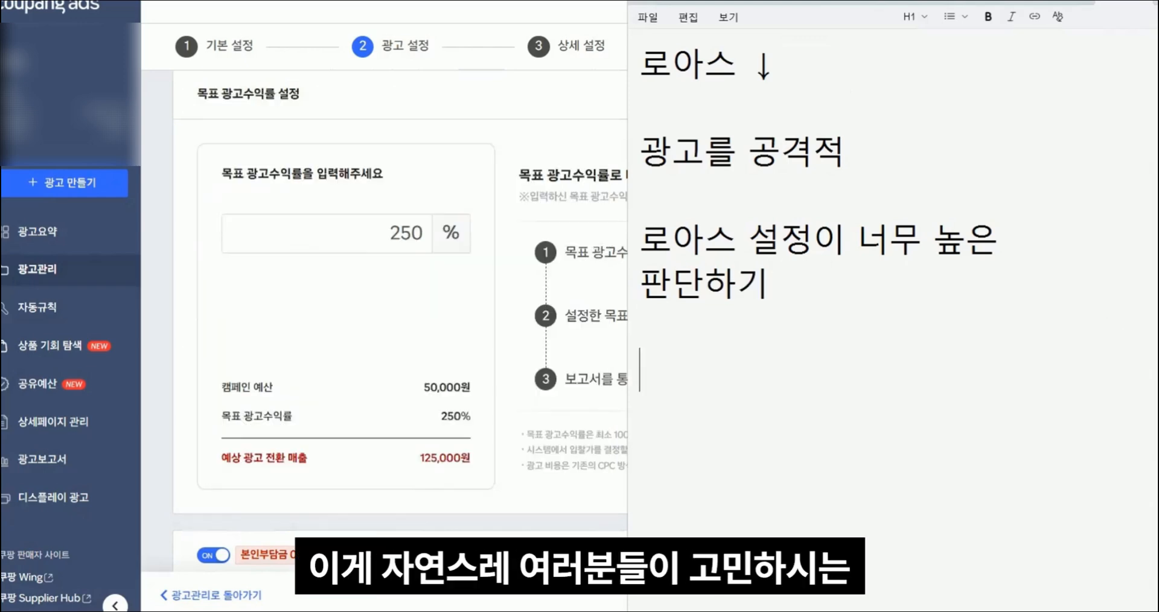
text(광고비가 소)
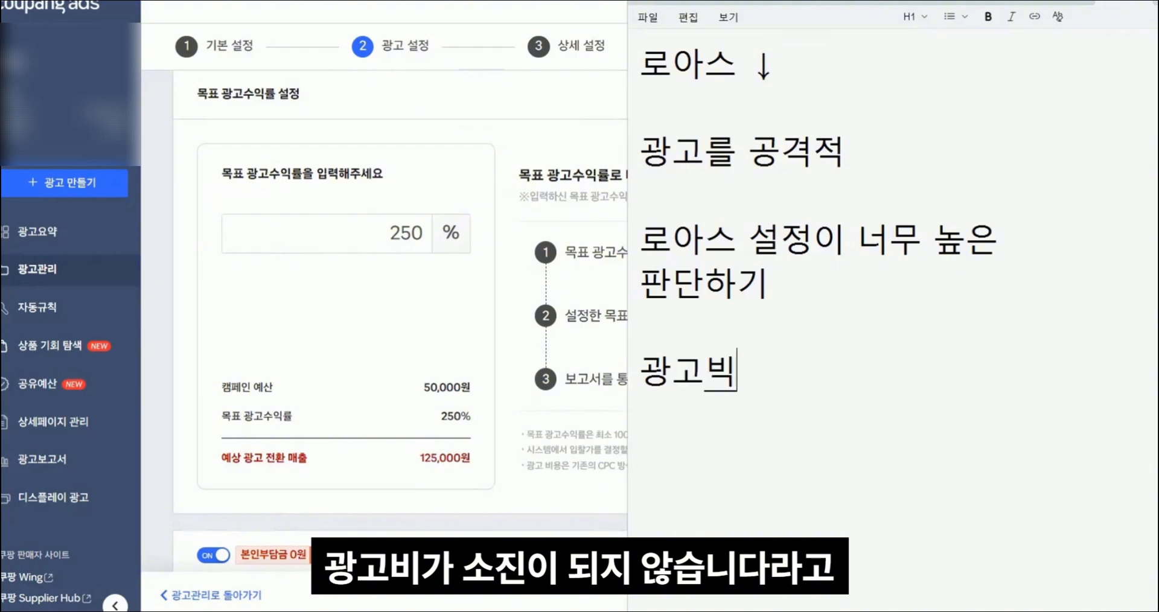
text(진이)
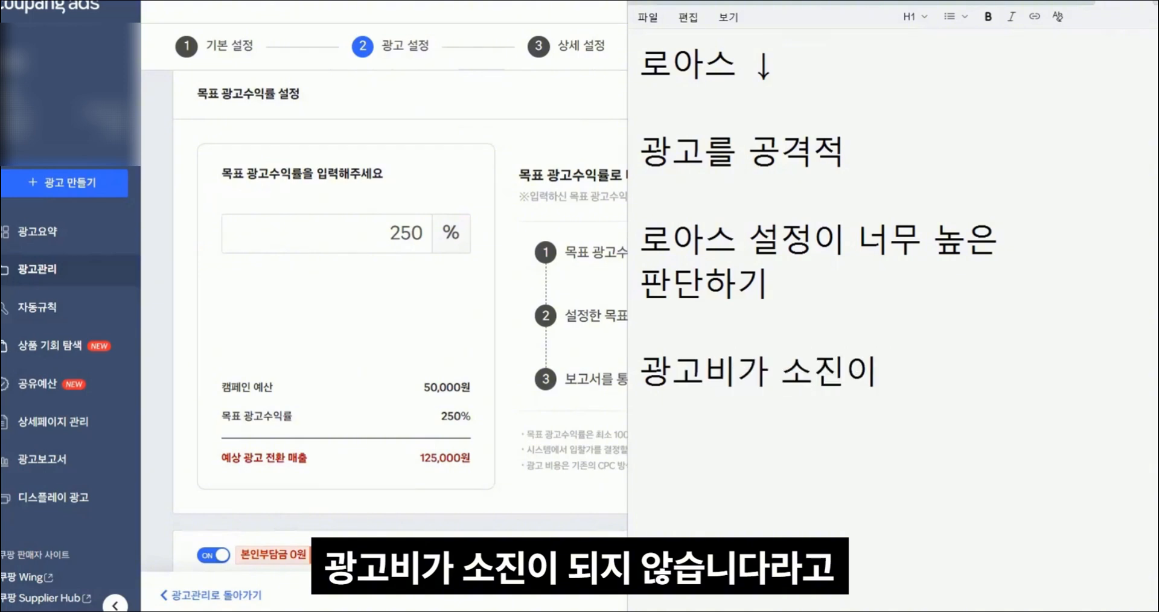
Step: Clear the whole note and set the target ad return rate to 350%
key(ctrl+a)
key(BackSpace)
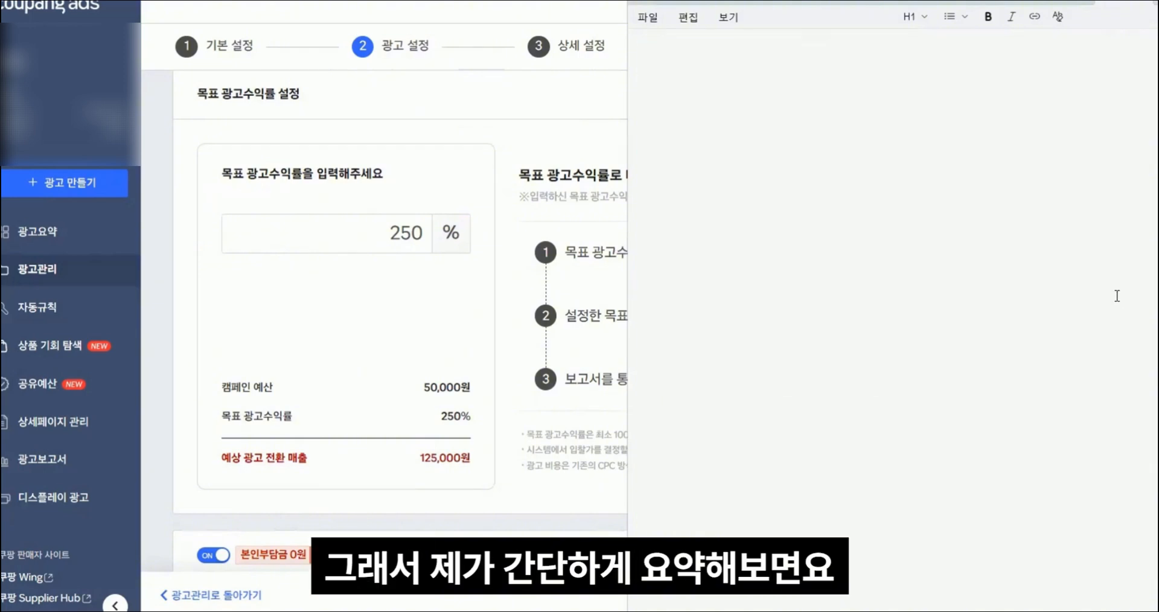
click(401, 229)
double_click(397, 235)
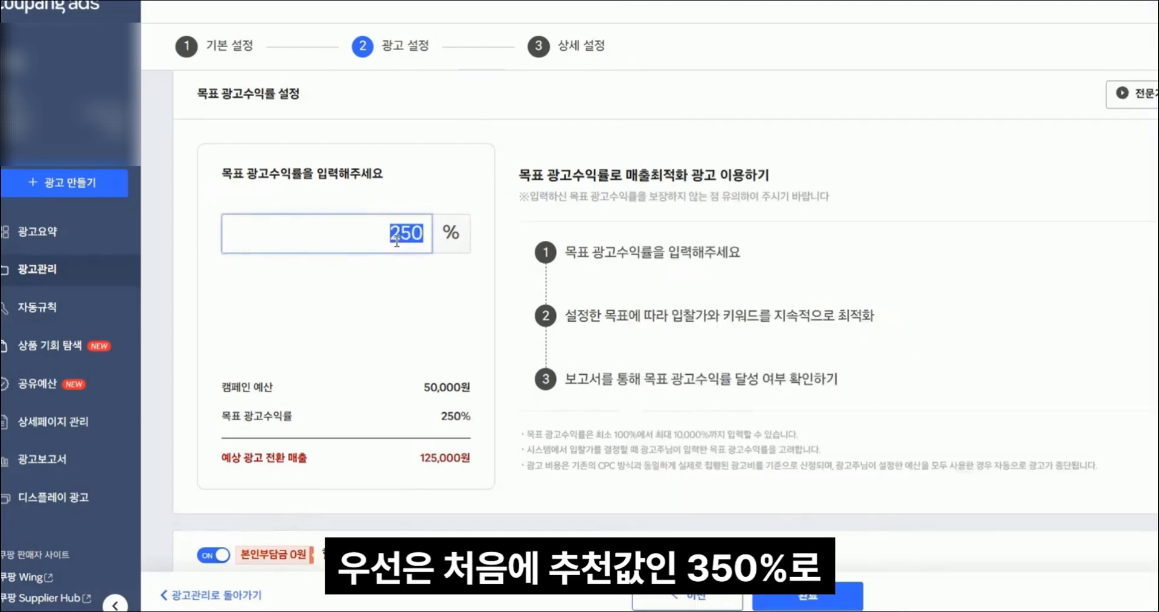
text(350)
click(402, 289)
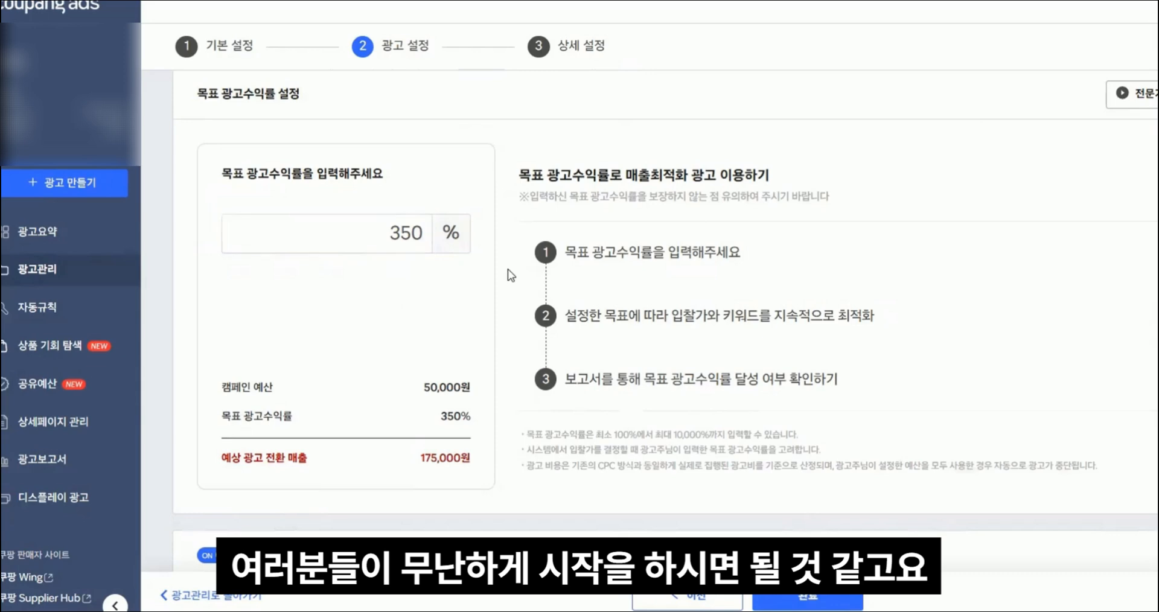
Step: Lower the target ad return rate to 200%, and correct it to 250%
click(429, 249)
double_click(421, 230)
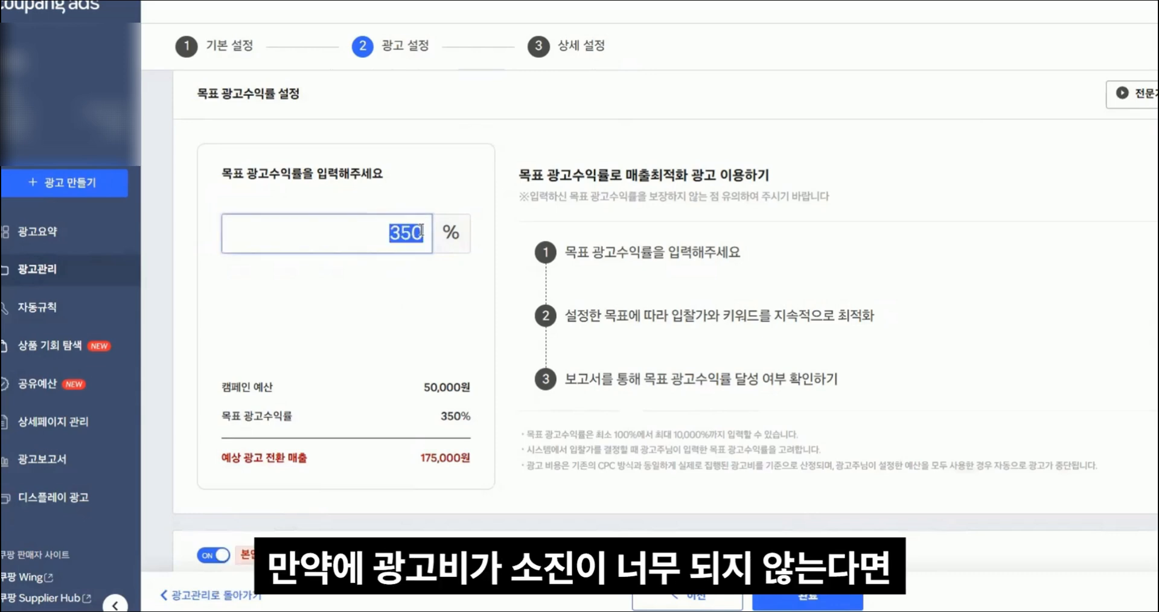
text(2)
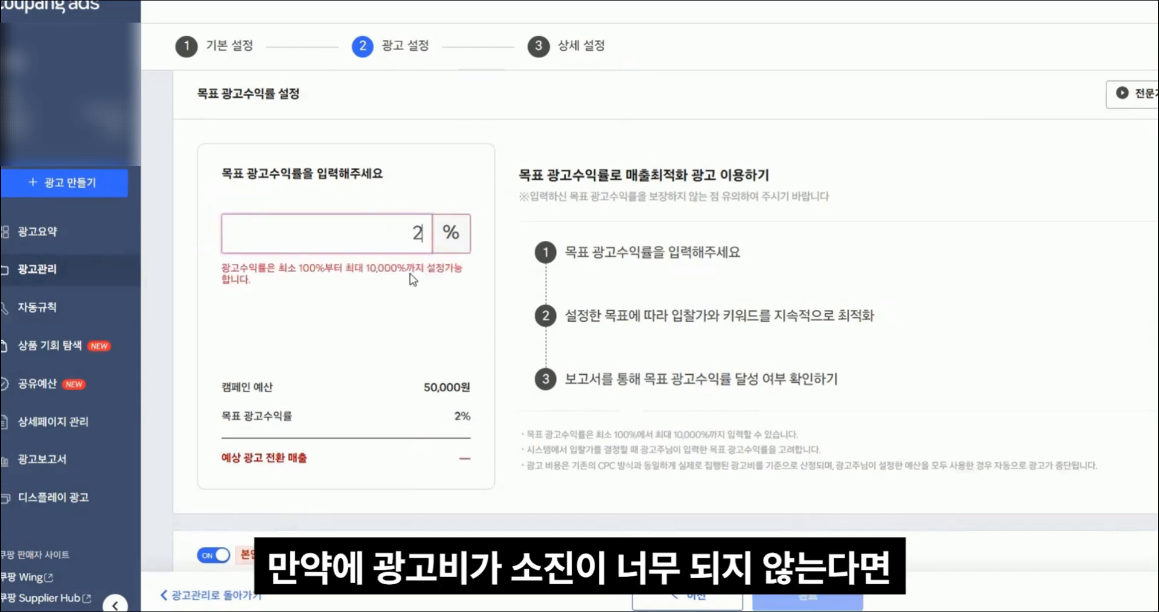
text(00)
key(BackSpace)
key(BackSpace)
text(50)
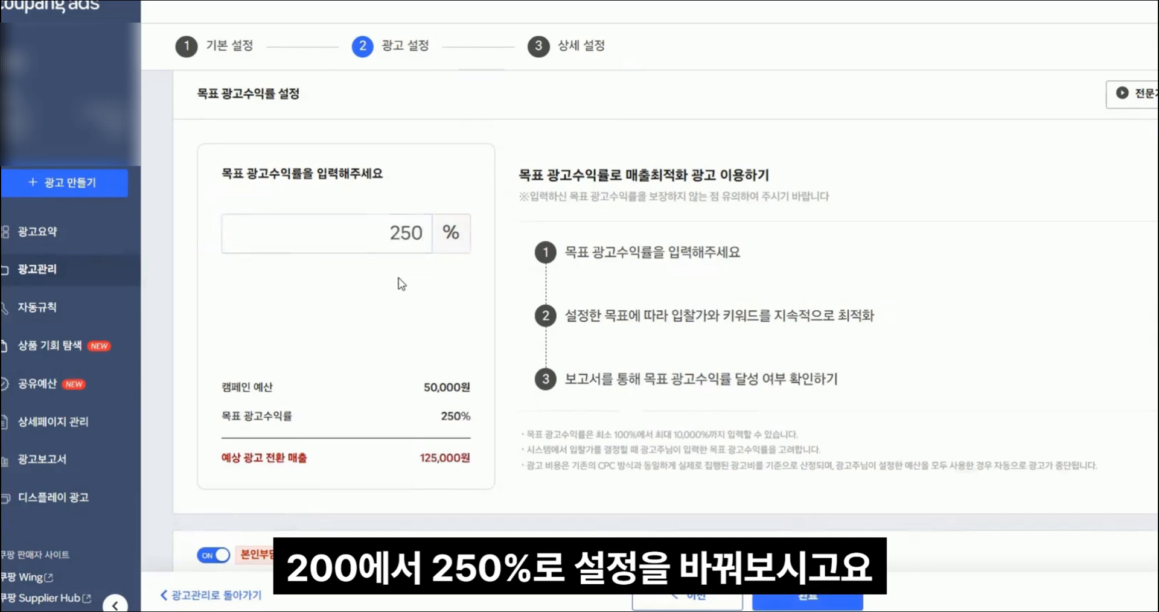
Step: Raise the target ad return rate to 450%, and raise it further to 500%
double_click(416, 228)
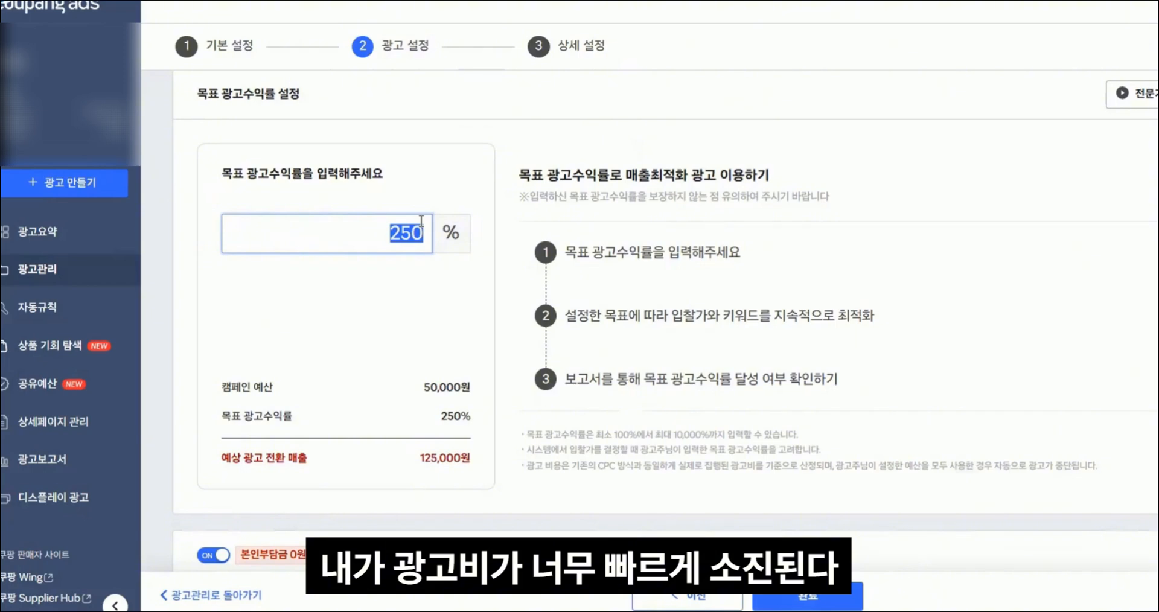
text(450)
double_click(407, 233)
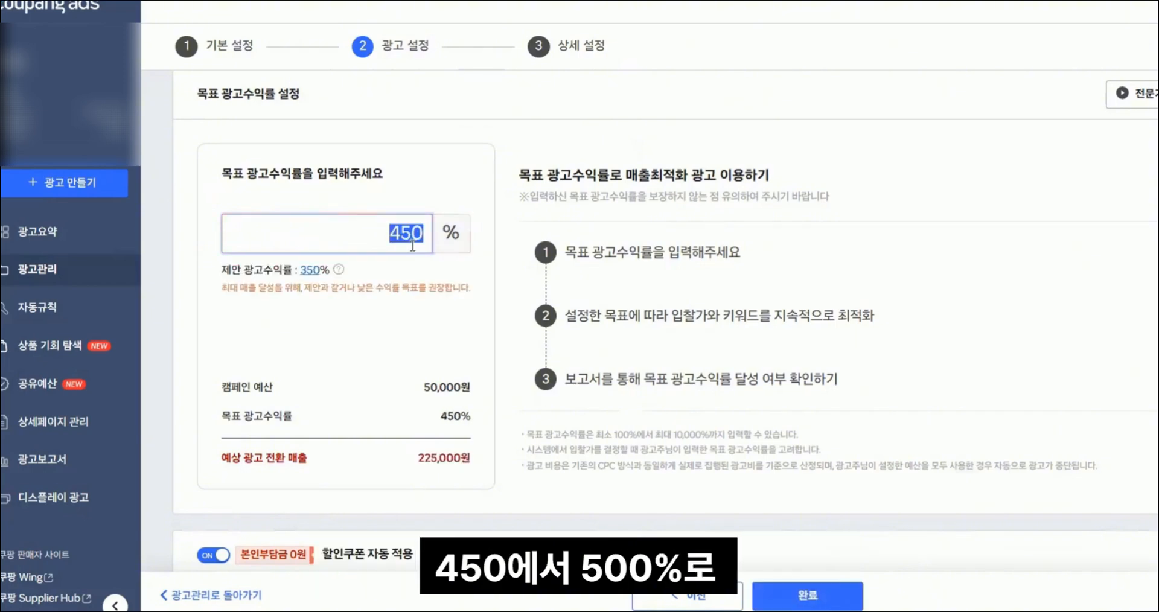
text(500)
Step: Switch to the note and write "빠르게 소진" and "효율은 잘 나오는" on separate lines, a blank line, and "일 예산 늘리는"
key(alt+Tab)
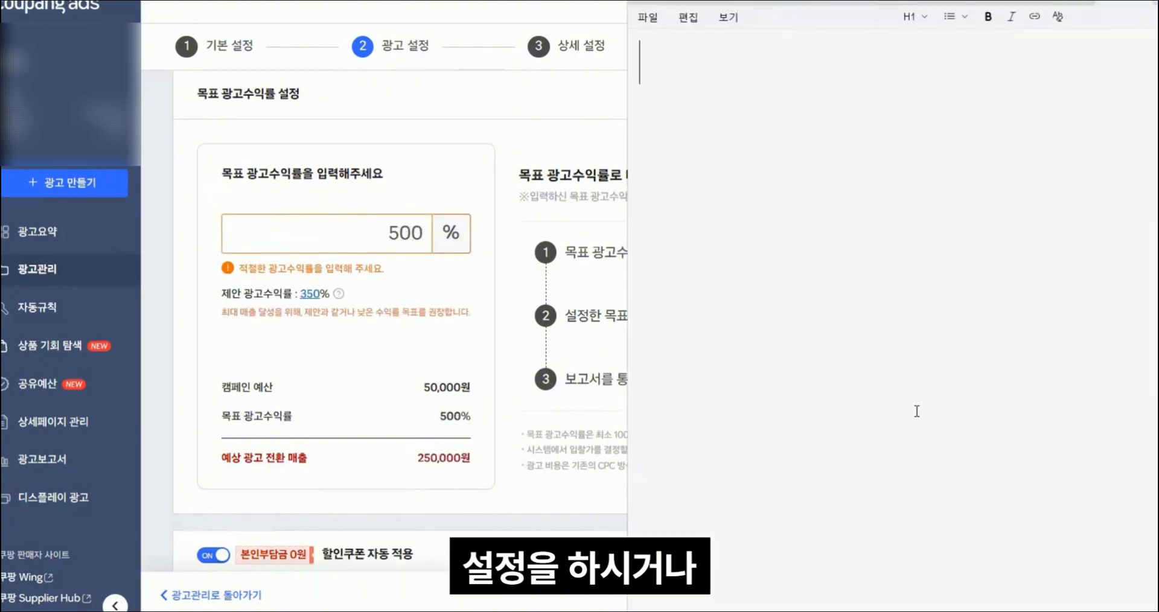
text(빠르게 소진)
key(Return)
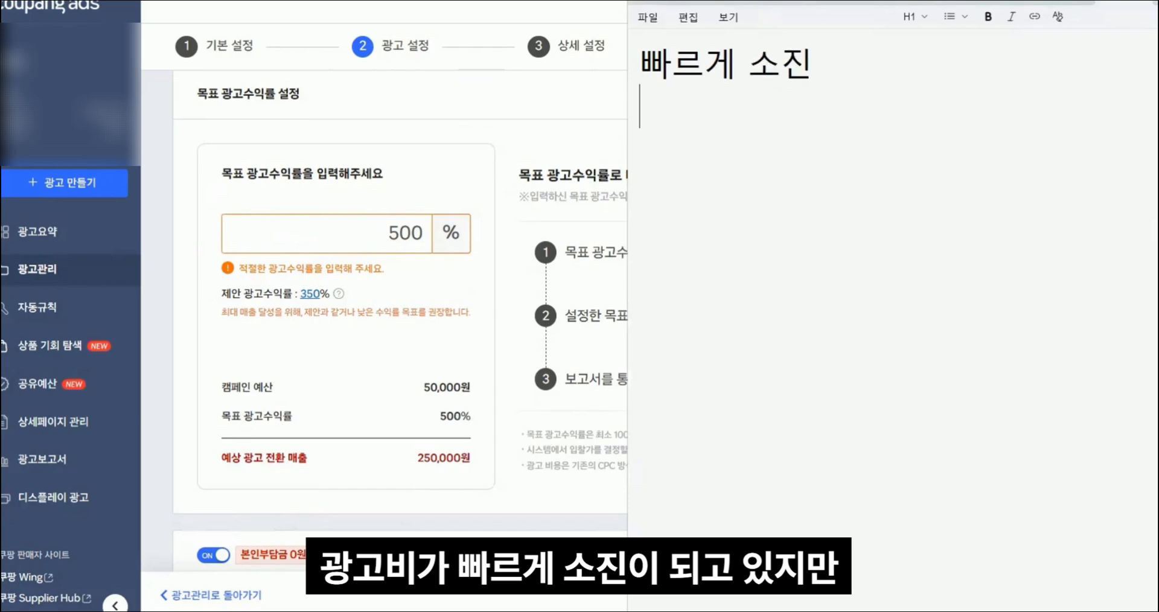
text(효율은 잘 나오는)
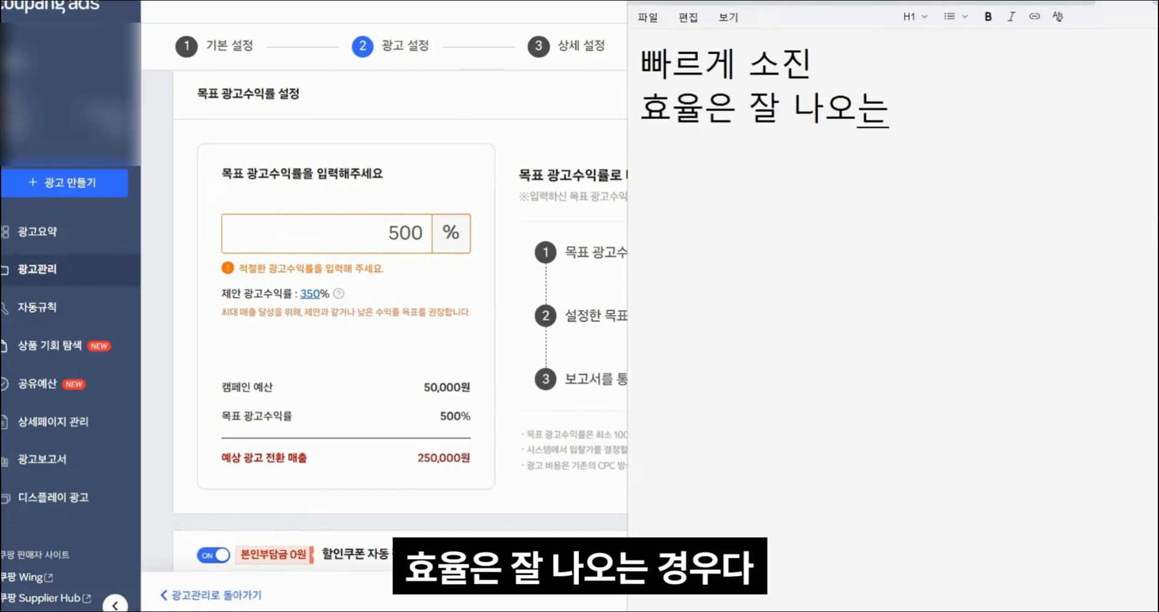
key(Return)
text(일 예산 늘린)
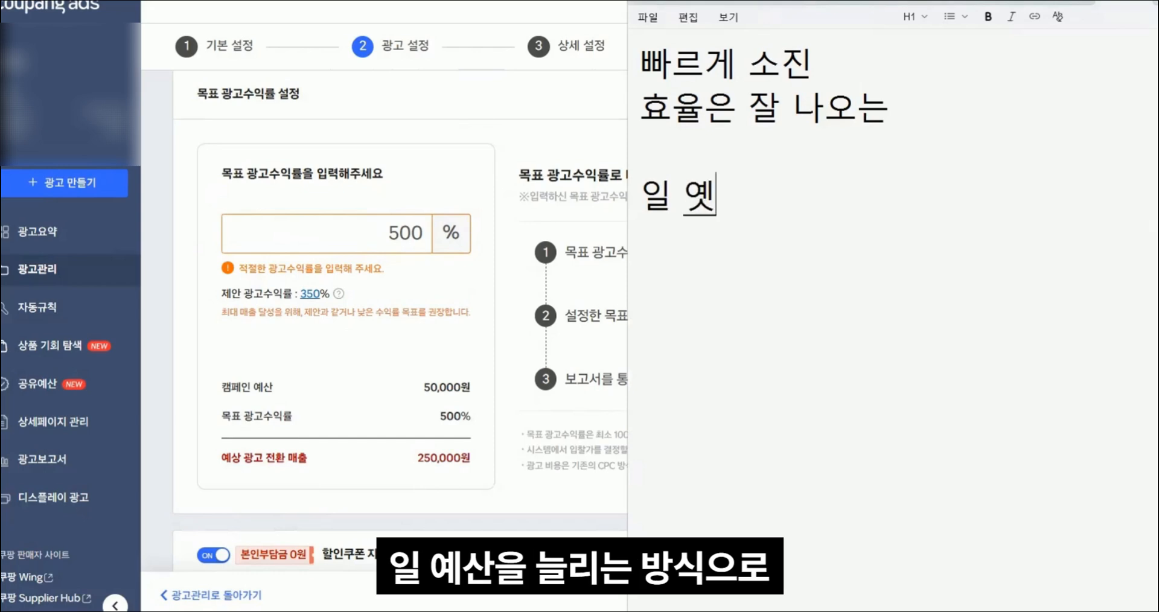
text(는)
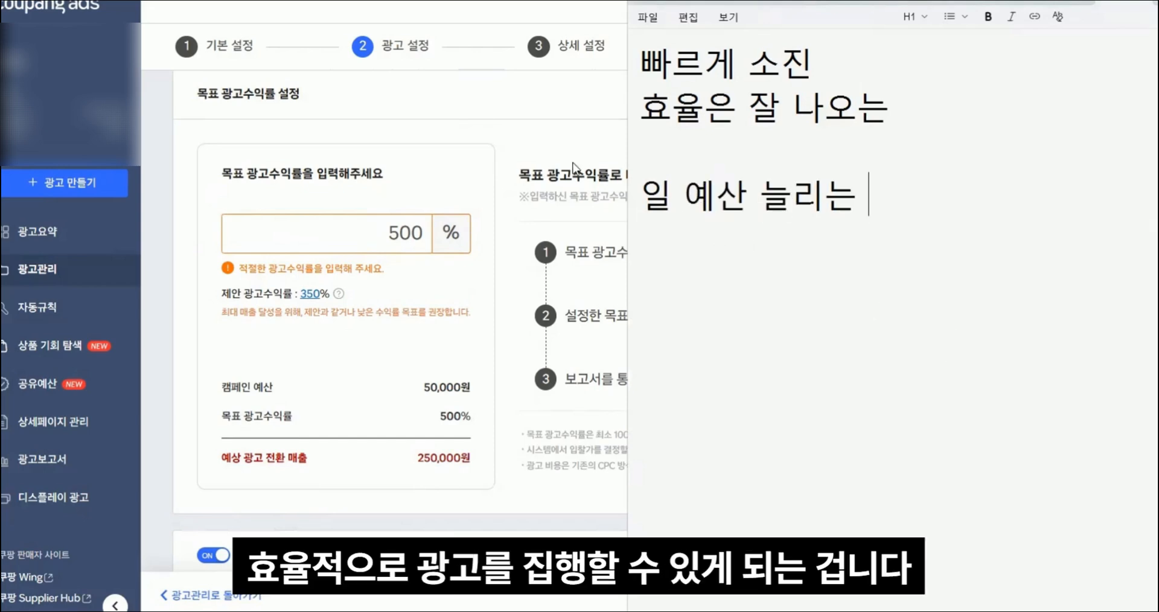
Step: Clear the whole note and write "비검색 영역" as its first line
key(ctrl+a)
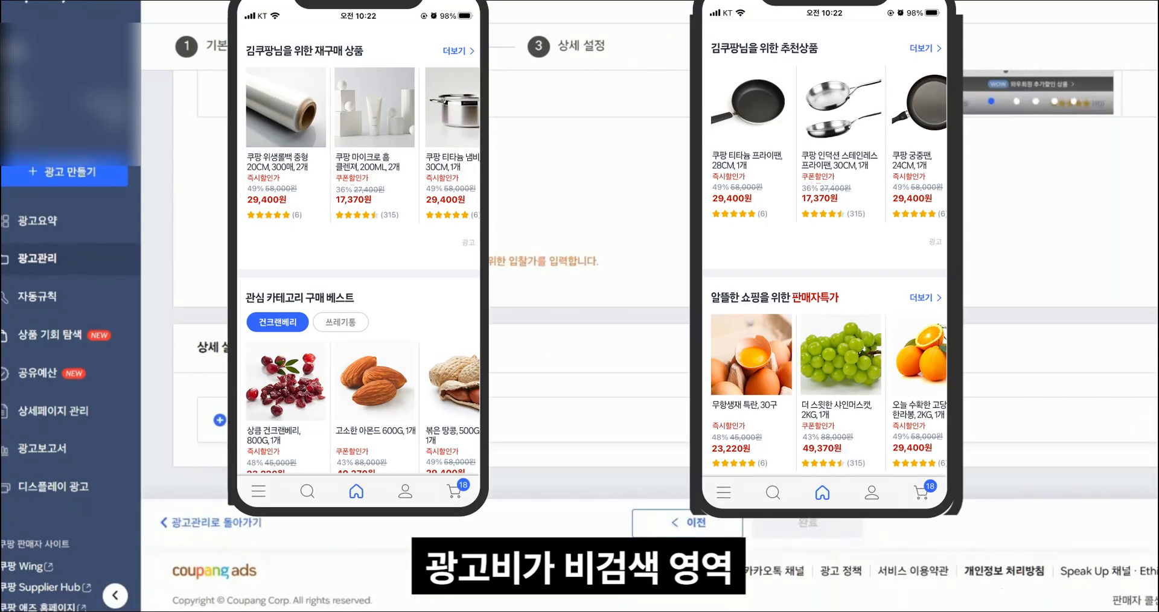
click(341, 132)
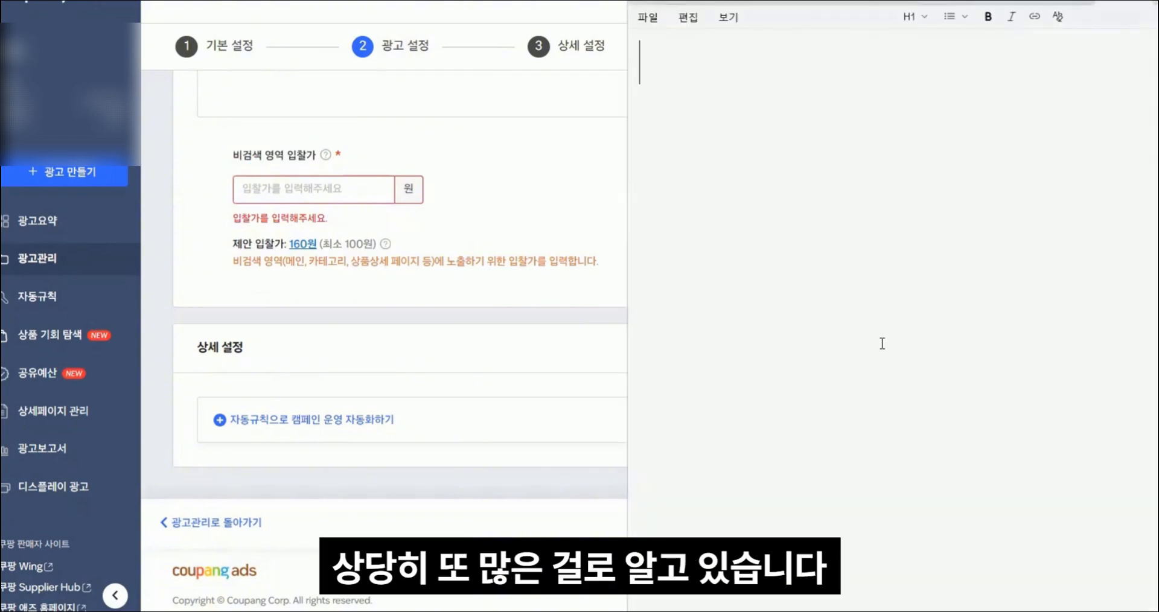
text(비검)
text(색 영역)
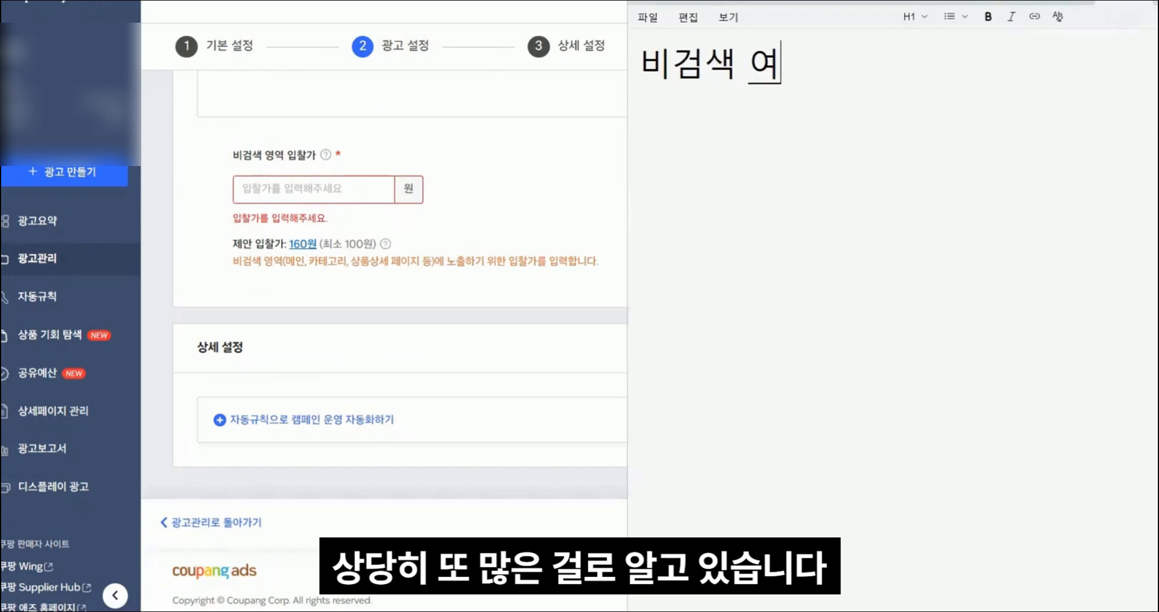
key(Return)
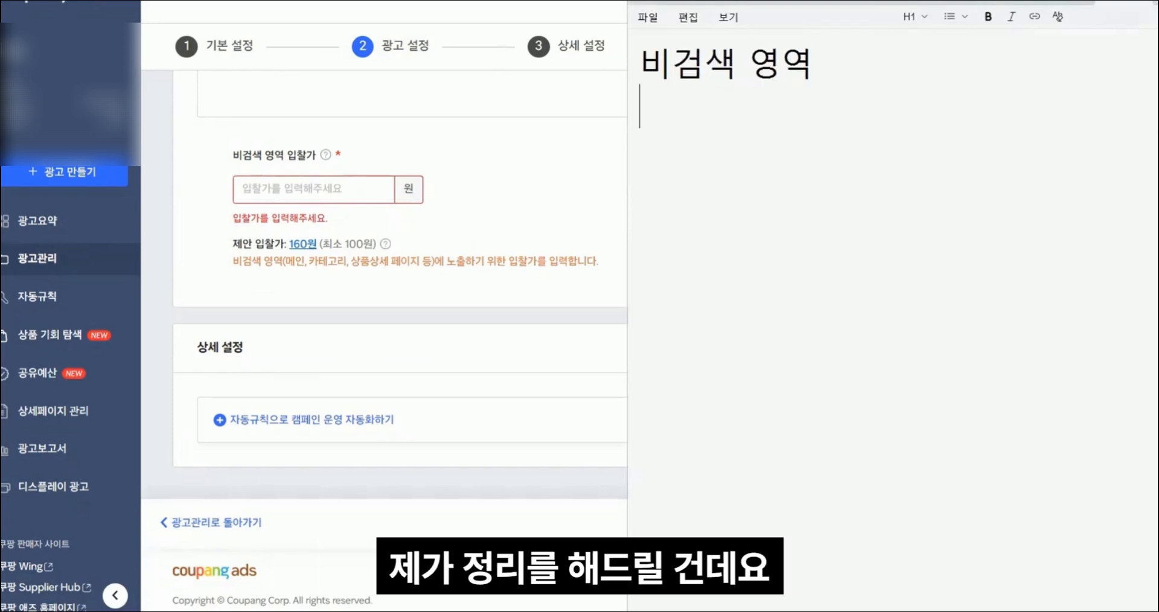
Step: Add "광고가 이상한 게 아니라" and "구조상 당연한 현상" on two lines below 비검색 영역 in the note
text(광고가 이상한 )
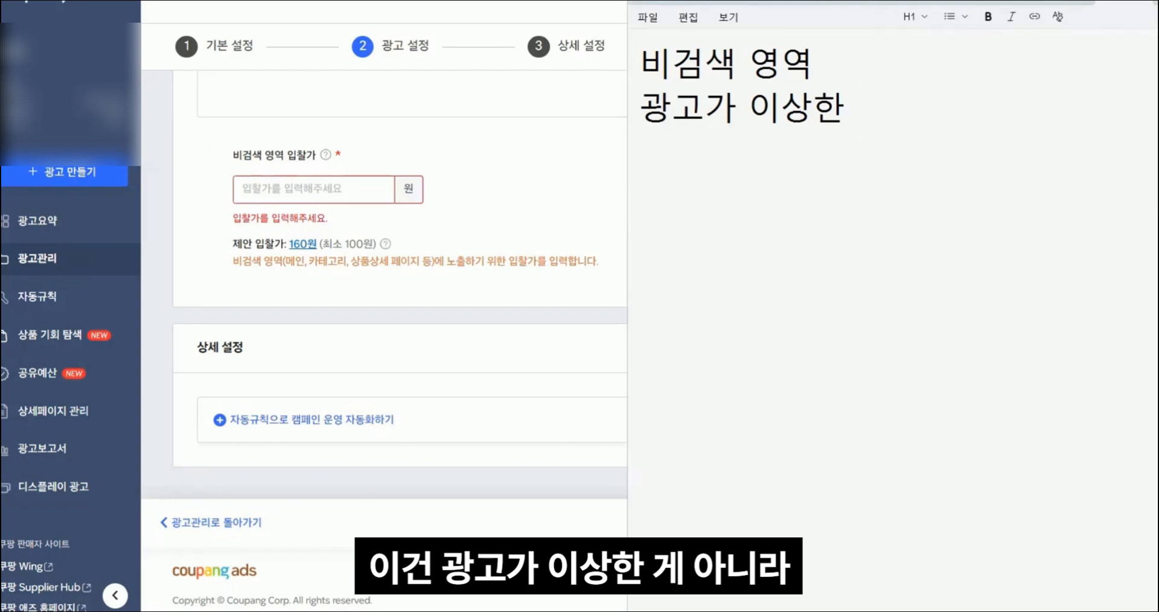
text(게 아니라)
key(Return)
text(구조)
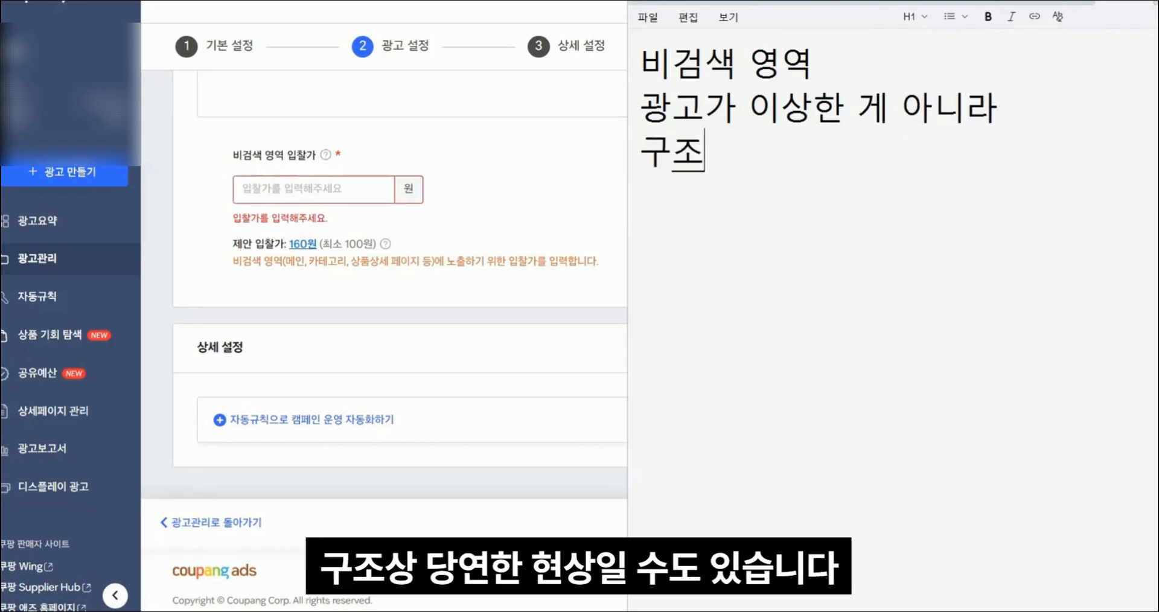
text(상 당연ㅎ)
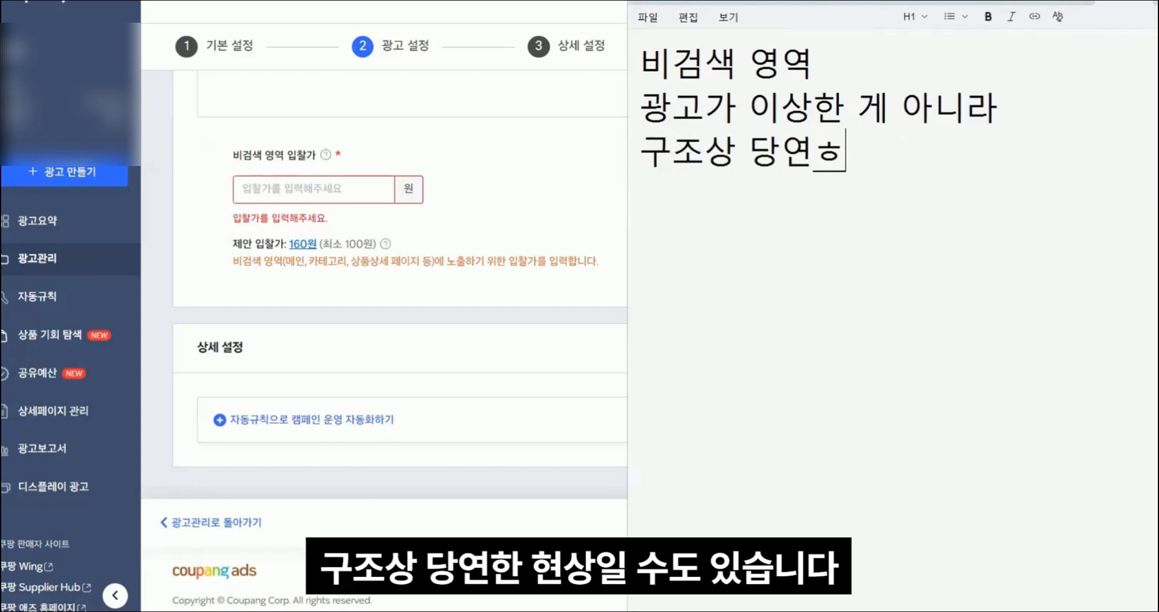
text(한 현상)
key(Return)
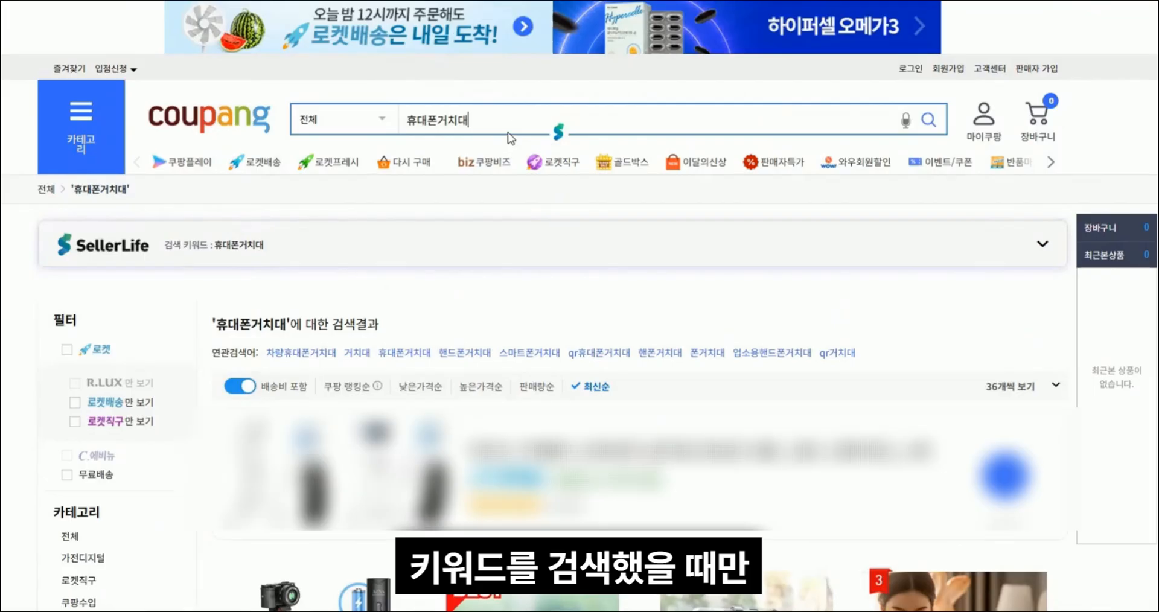
Step: Look through the 휴대폰거치대 search results on Coupang and a phone stand's product page, including its 오늘의 판매자 특가 section
scroll(364, 255, down, 6)
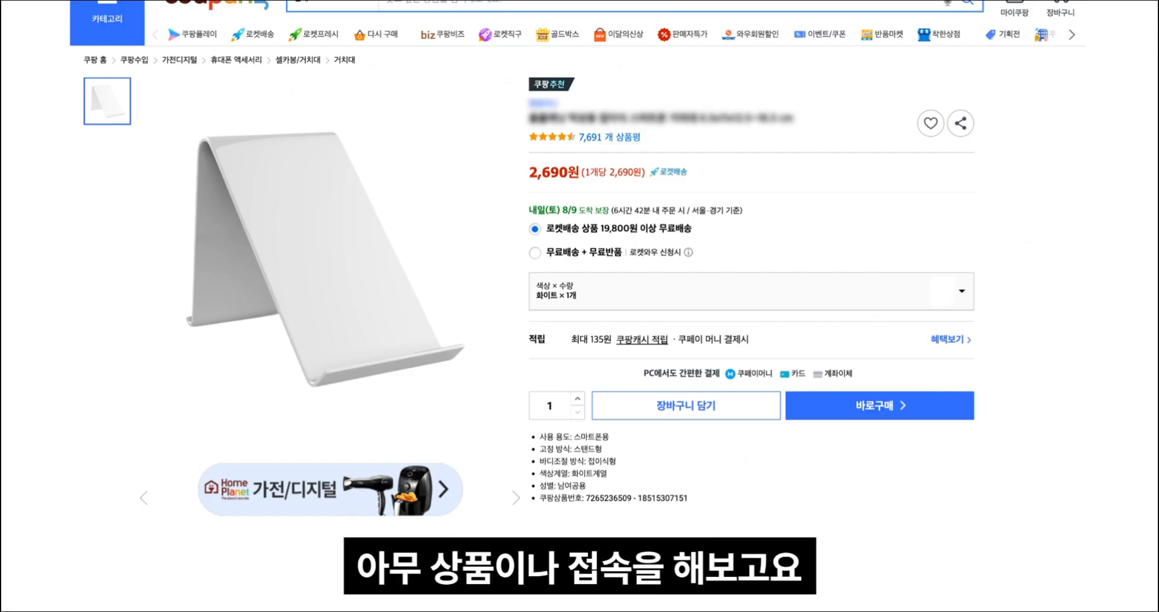
scroll(580, 302, down, 6)
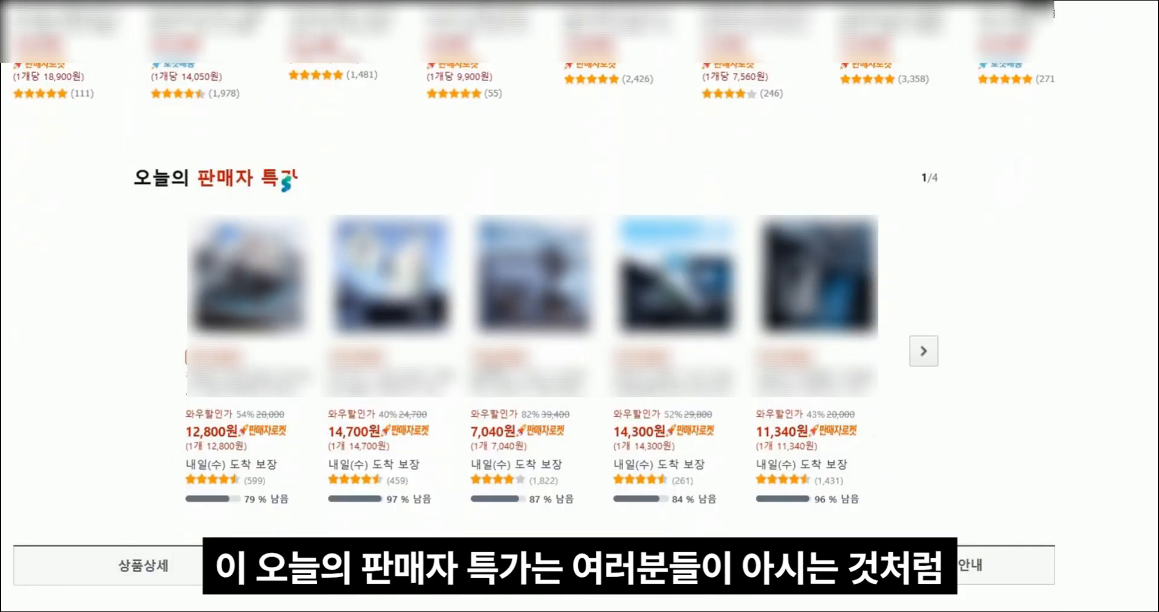
scroll(448, 418, up, 5)
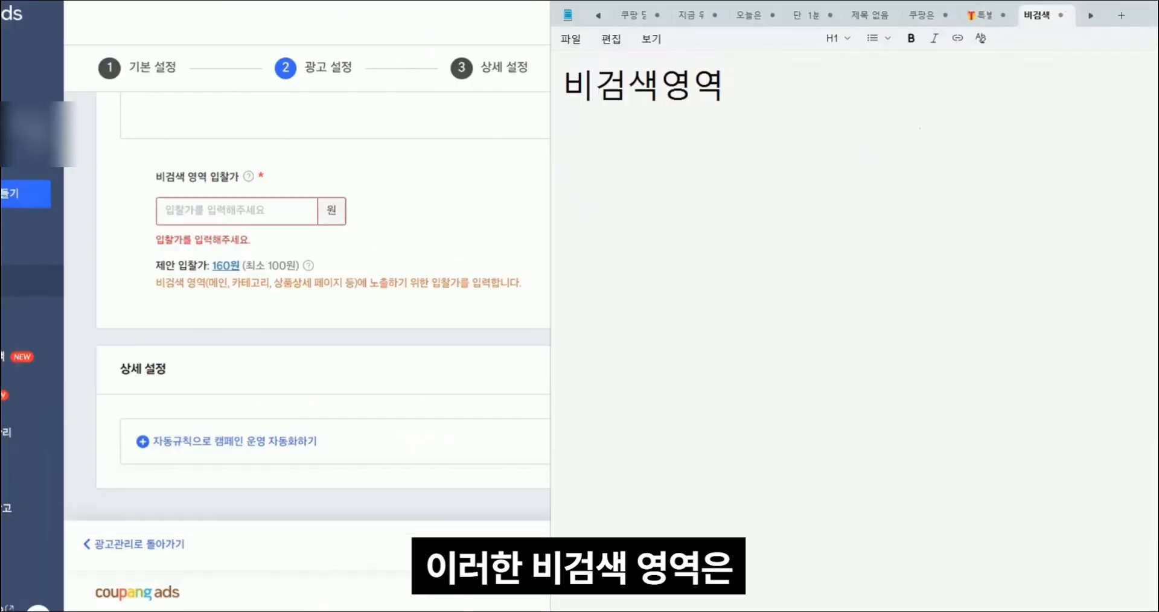
Step: Leave one line blank below 비검색영역 in the note and write "고객의 검색의도 가능성 확장 노출"
key(Return)
text(고객의 검ㅅ)
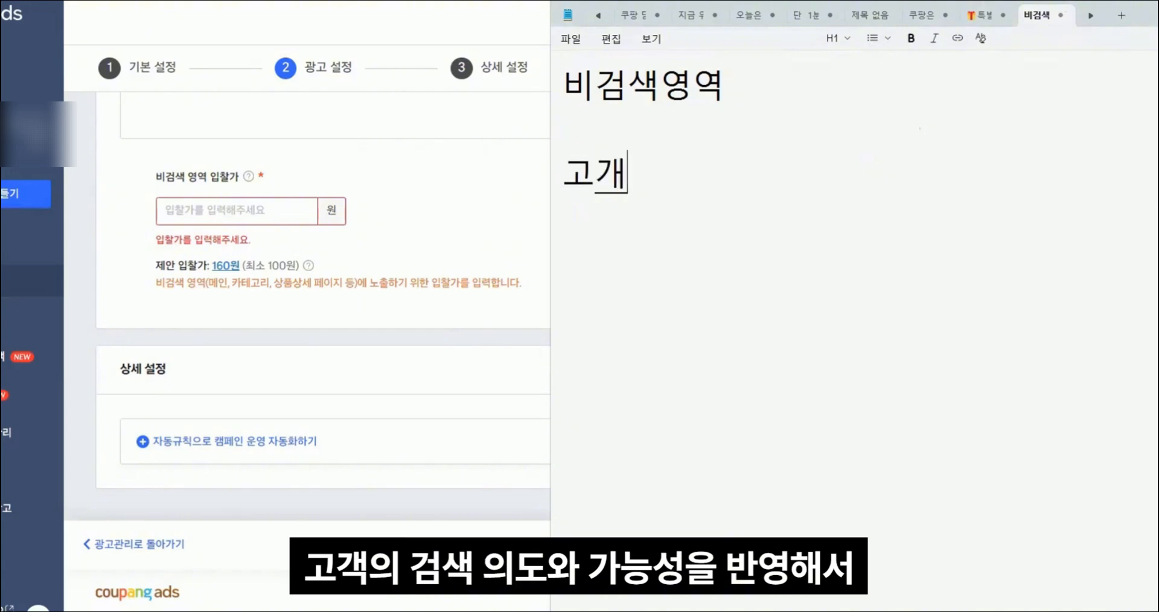
text(색의도 가능성)
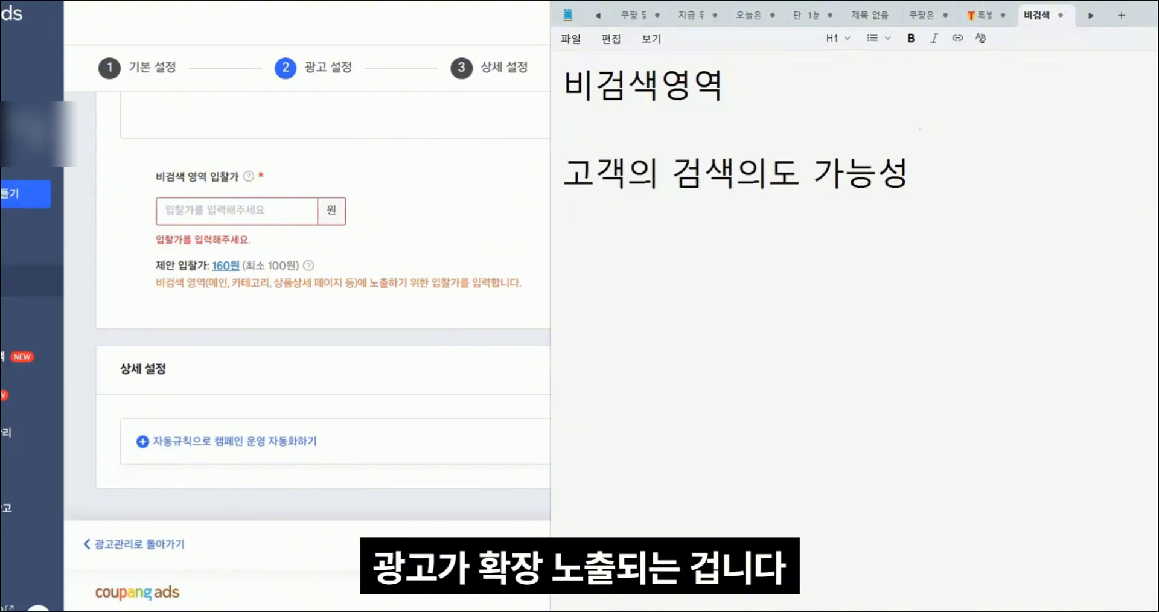
text(  확장 노출)
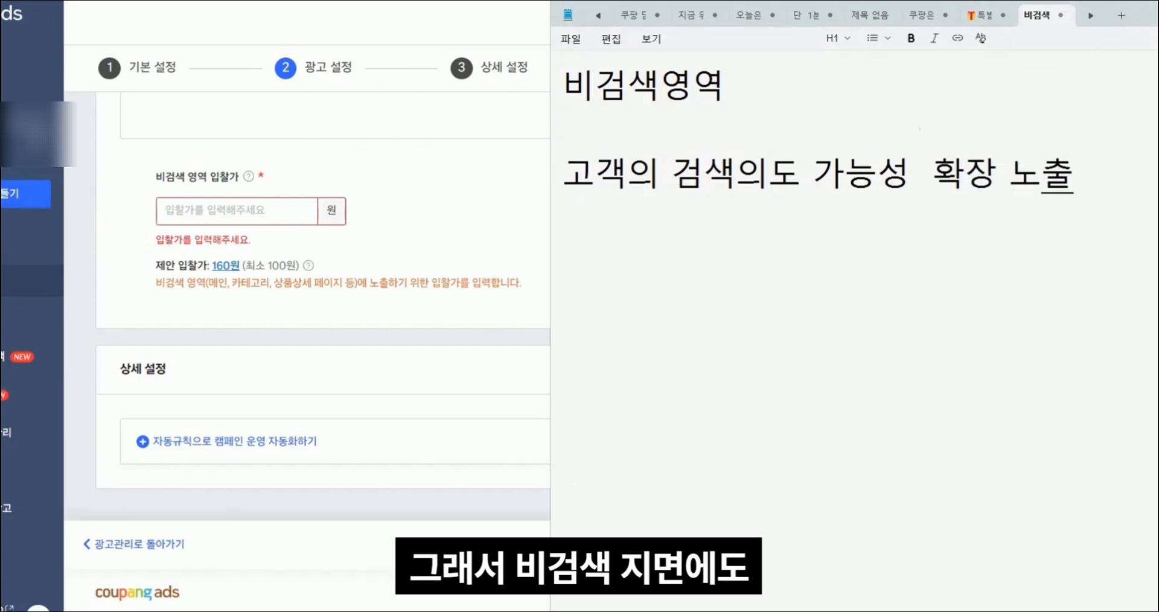
Step: Leave one line blank and add "광고비 비중 너무 높고" and "검색영역 비중 낮은" to the note on two separate lines
key(Return)
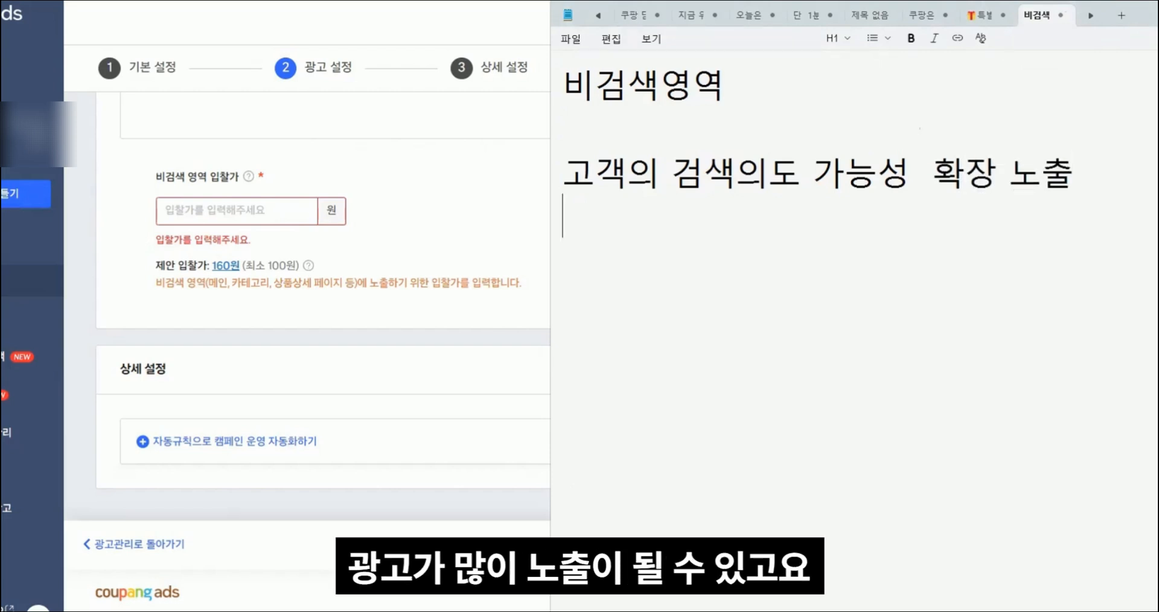
key(Return)
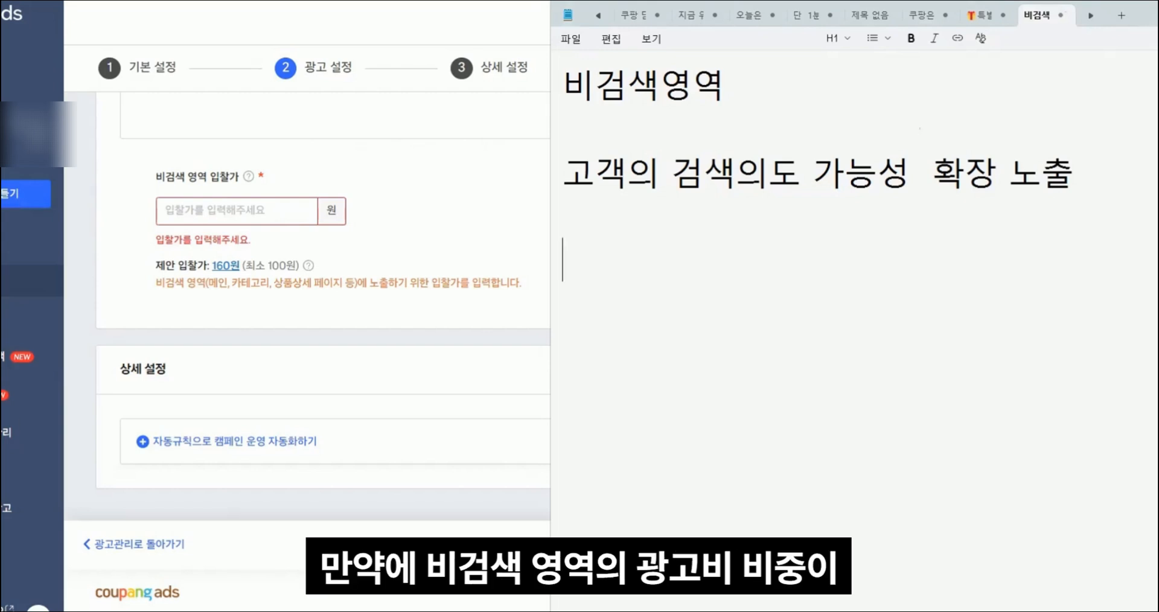
text(광고비 비중 너무 높고)
key(Return)
text(검색영역 비중)
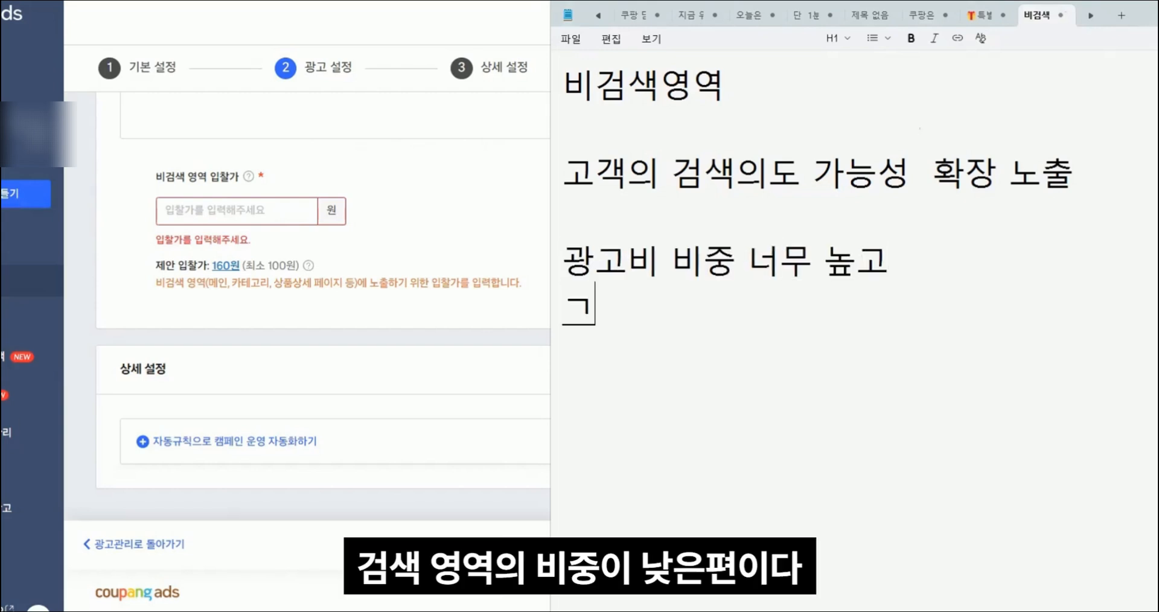
text( 낮은)
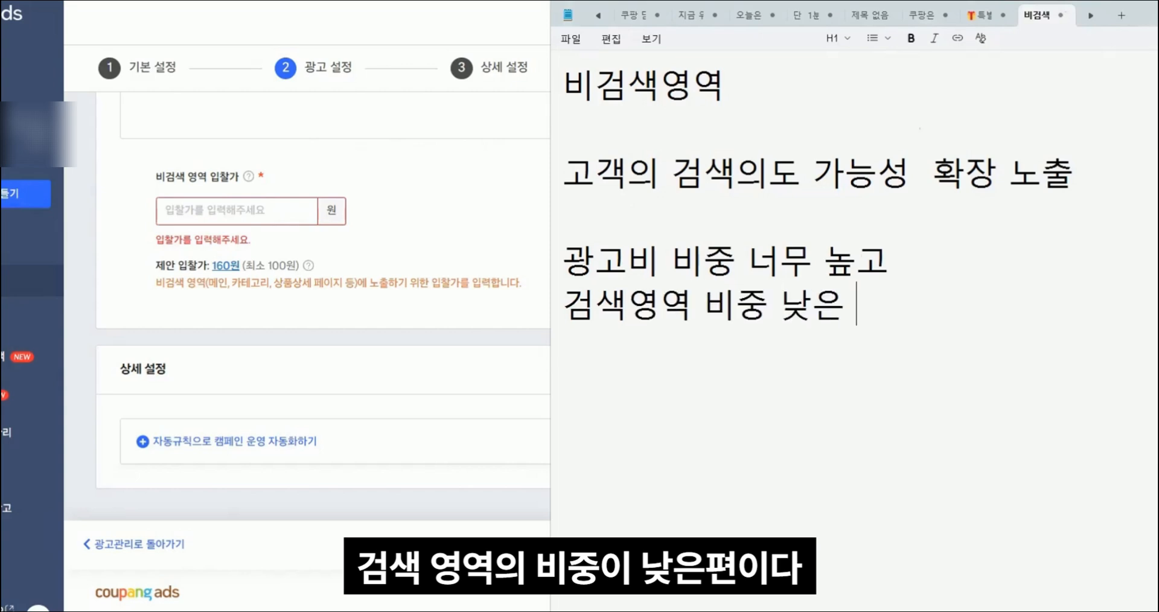
Step: Add the line "두가지 ROAS 일예산" directly below 검색영역 비중 낮은 in the note, followed by a blank line
key(Return)
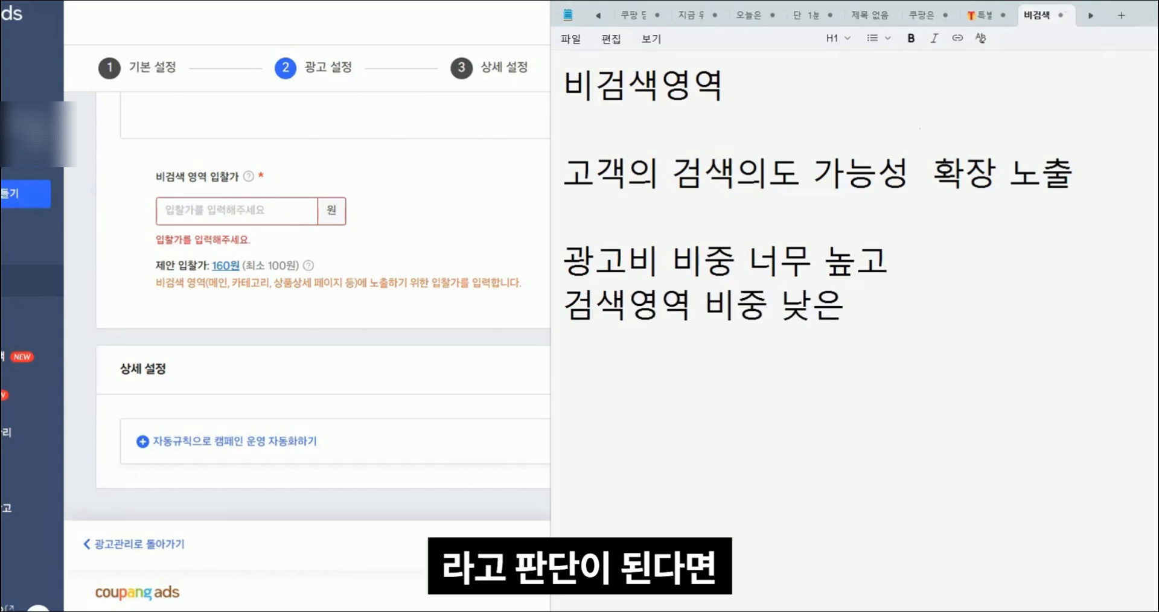
text(두가지 ROAS 이)
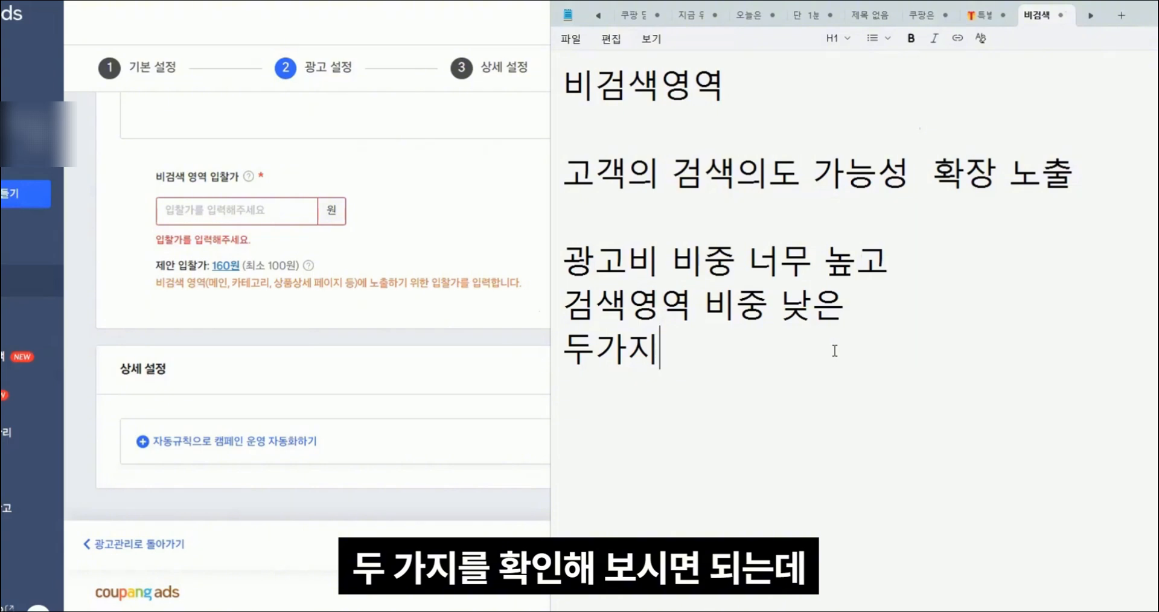
text(ㄹ예산)
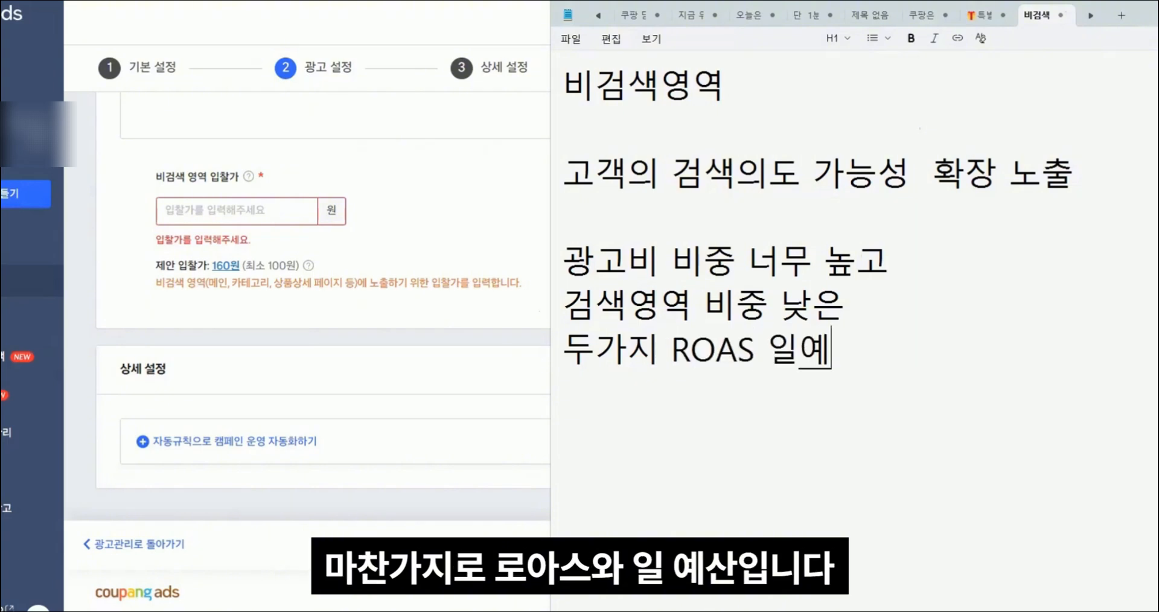
key(Return)
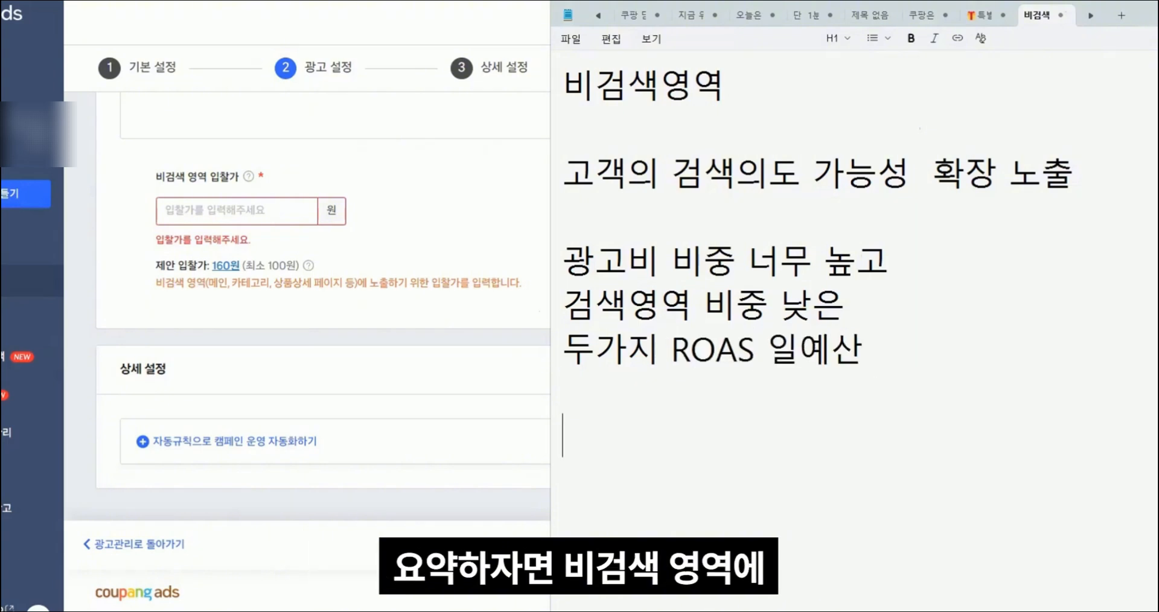
Step: Replace the whole note with "비검색영역 광고비가 몰린다", followed by a blank line
text(광고)
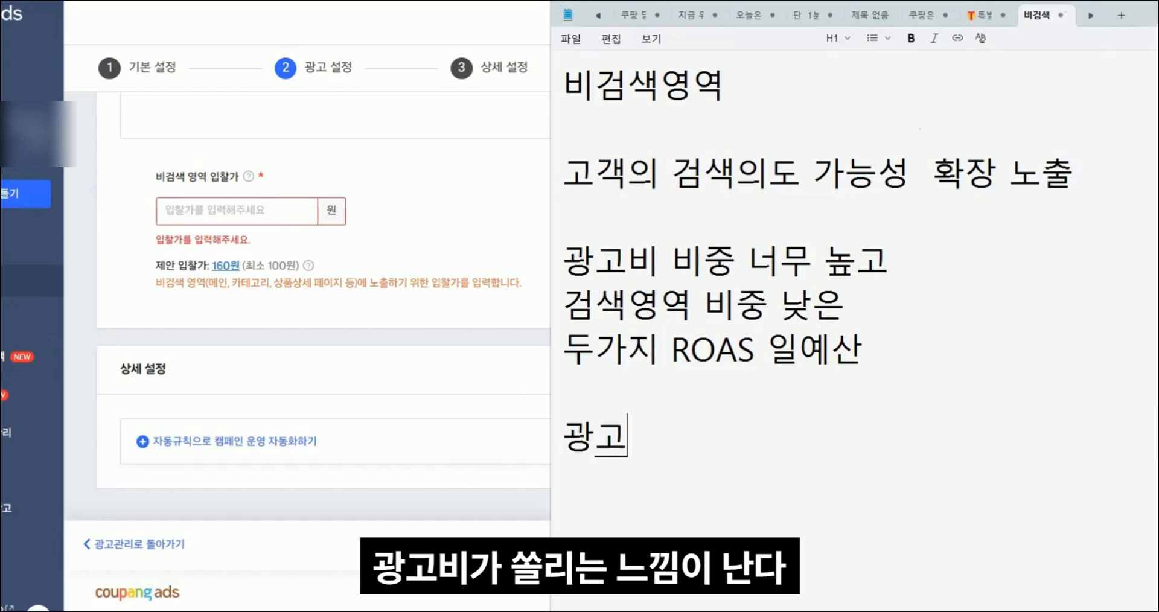
text(린다)
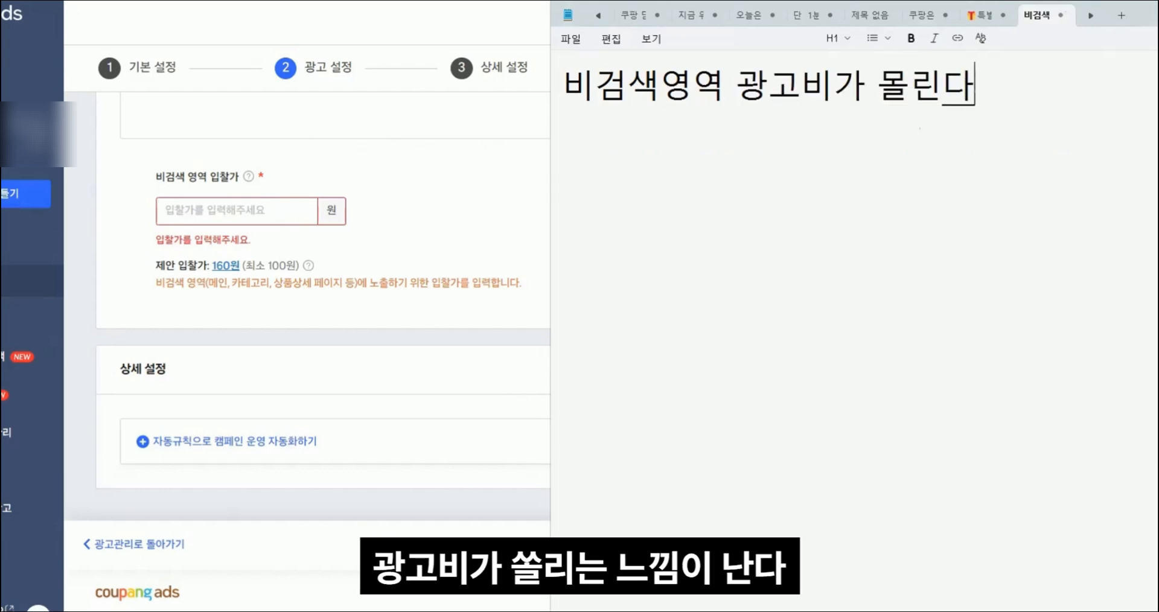
key(Return)
key(Return)
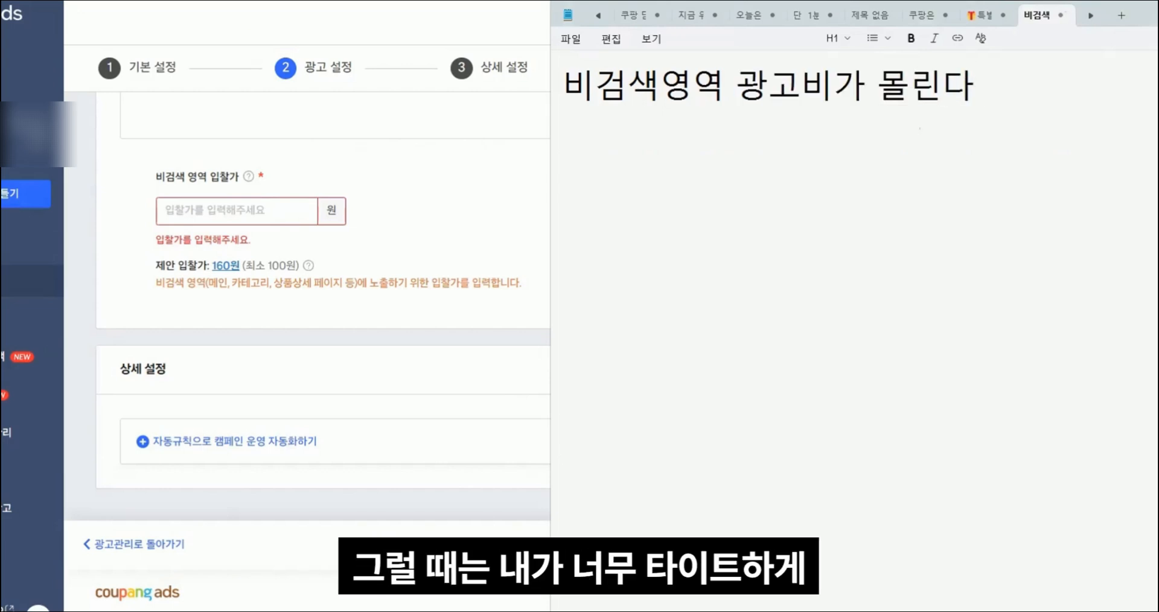
Step: Write "내가 너무 타이트하게" and "광고비가 부족하다보니" on two lines as the note's second paragraph
text(내가 넘)
text(ㅜ 타이트하게)
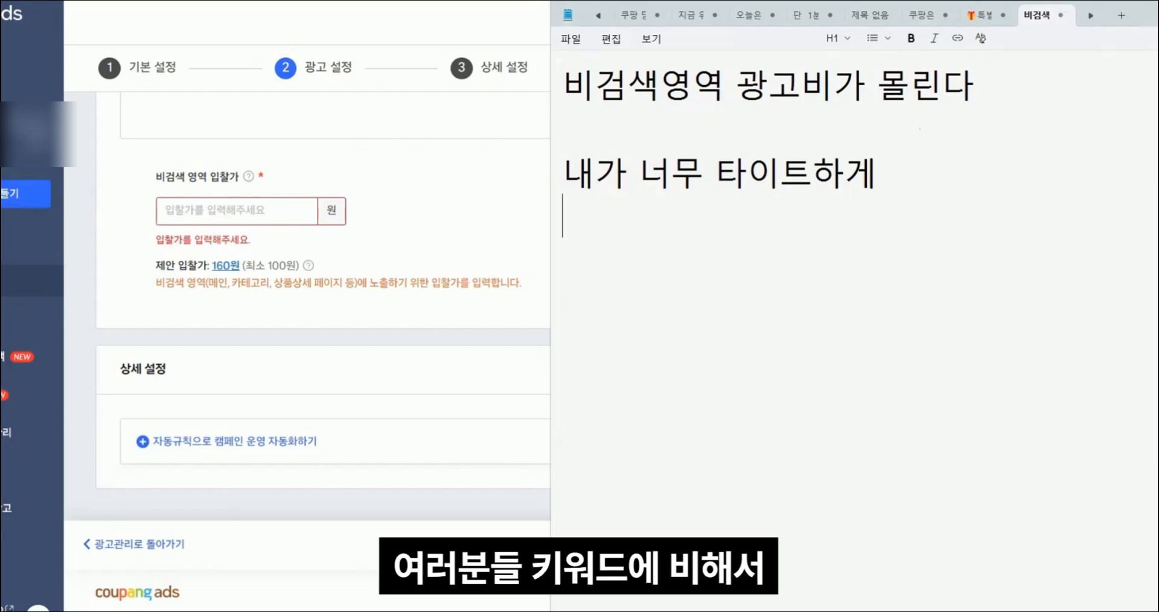
text(광고비가 부조)
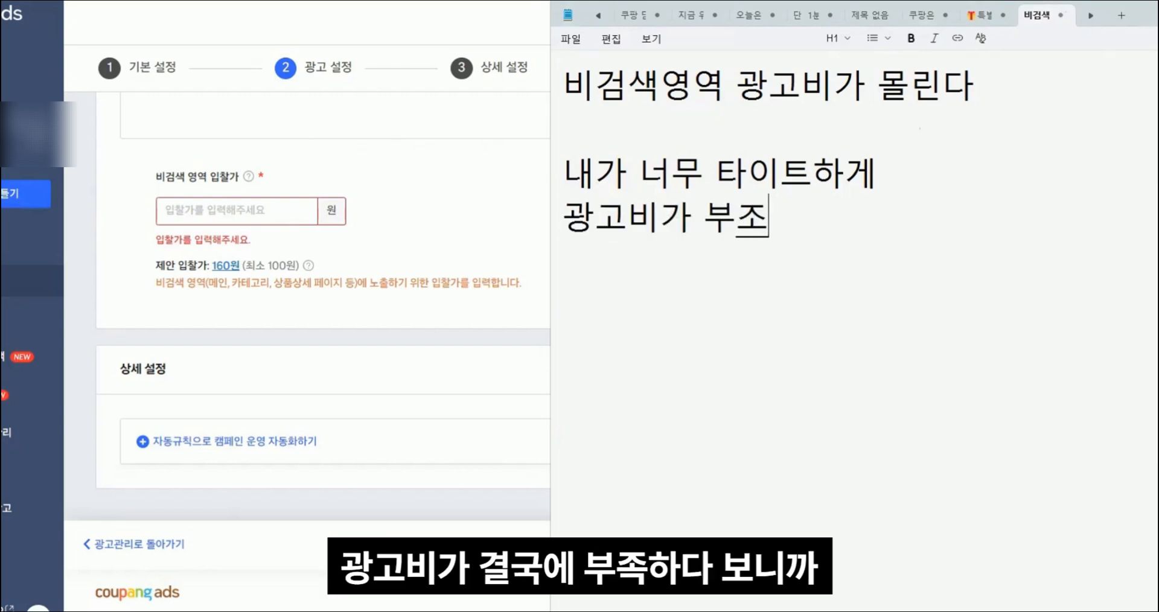
text(ㄱ하다보니)
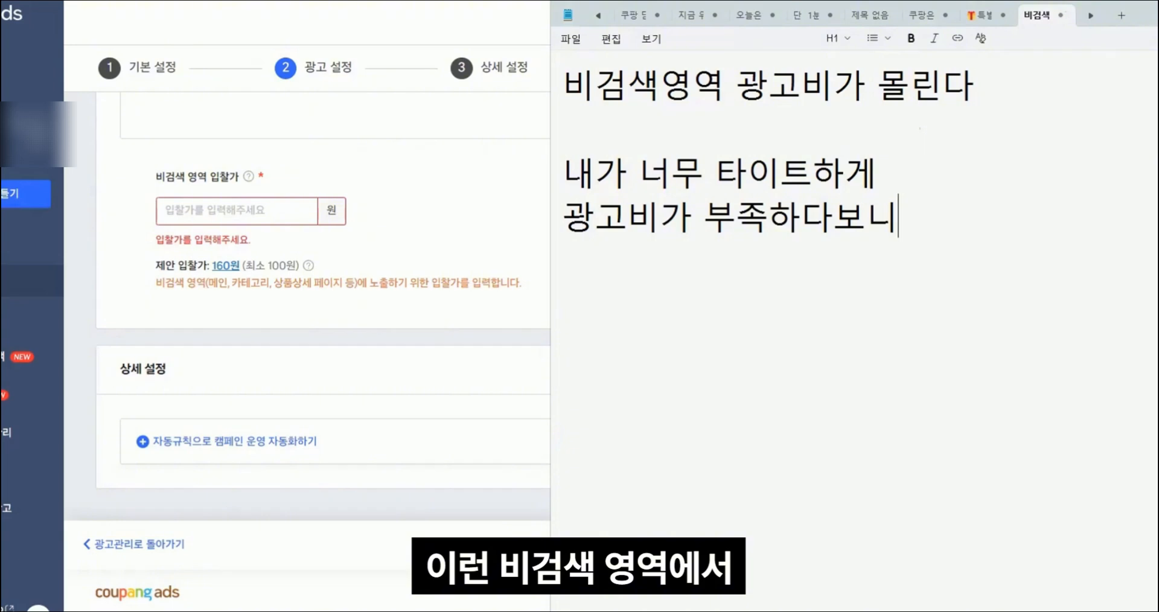
Step: Complete the note's second paragraph with "까" and add "조금만 조절하면" as a new paragraph after a blank line
text(까)
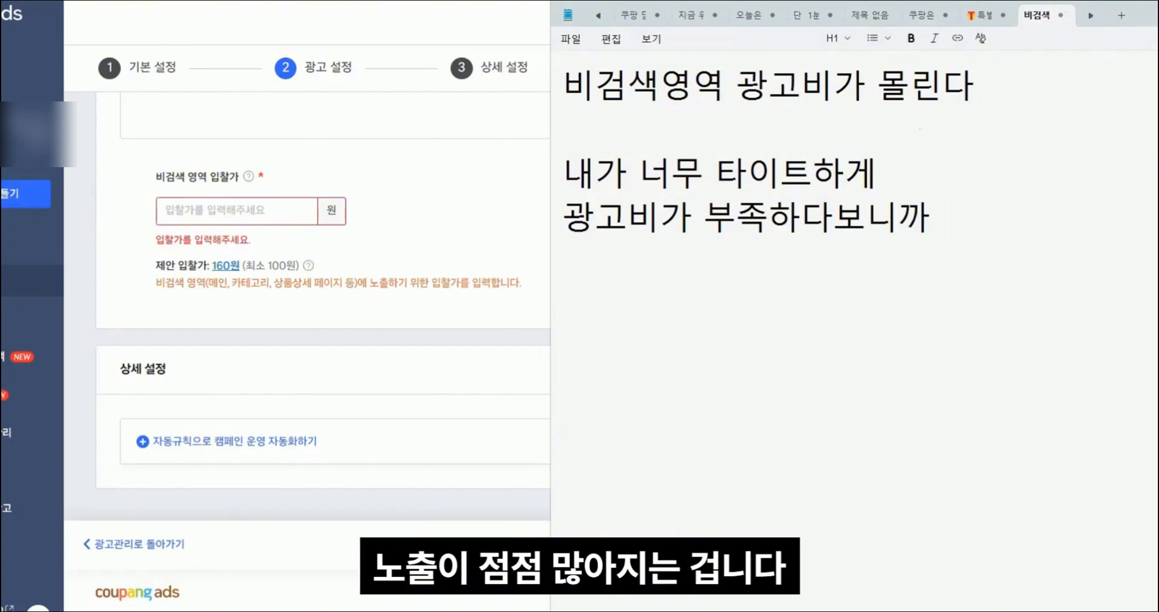
key(Return)
text(조금만 조절하면)
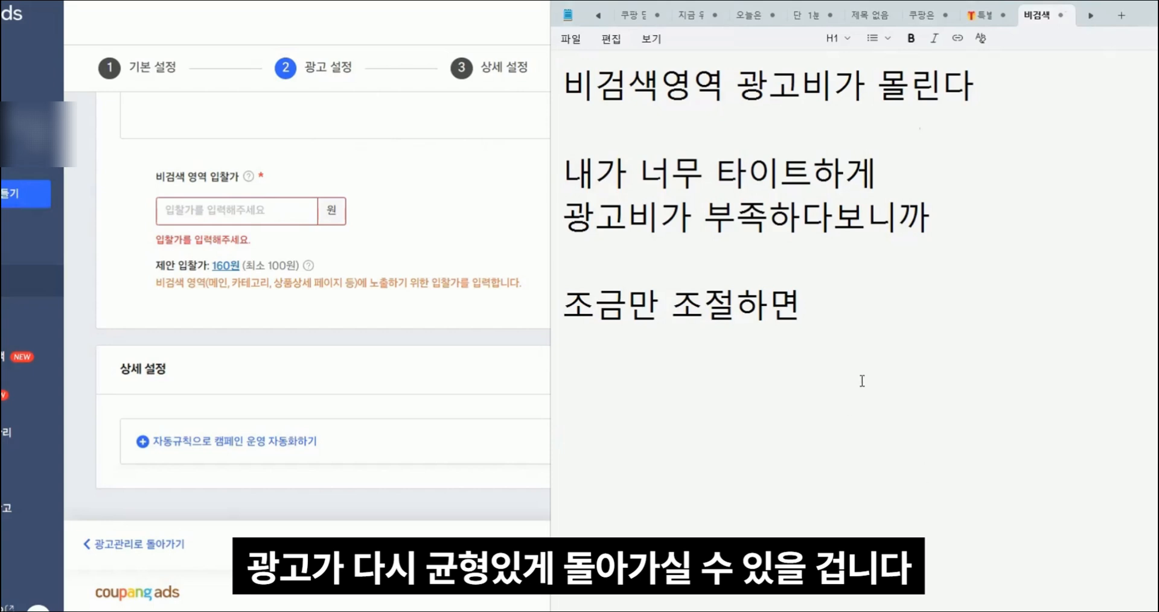
Step: Leave a blank line below 조금만 조절하면 and add "예산을 올려주는 편이에요" as the note's last line
drag(889, 387, 566, 78)
click(895, 287)
key(Return)
key(Return)
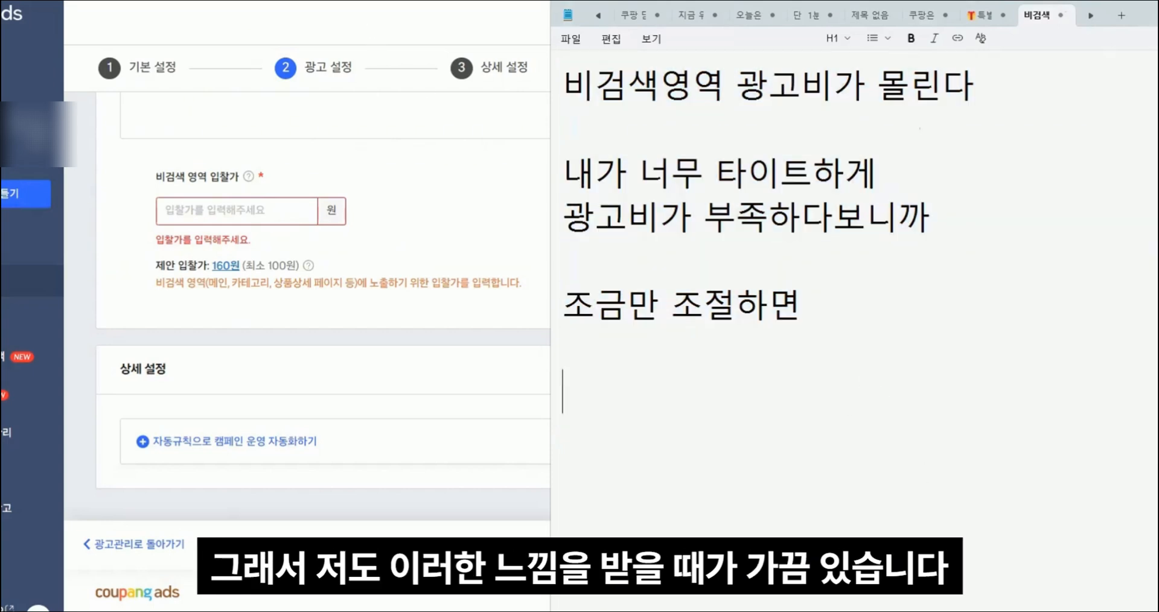
text(이러)
key(BackSpace)
key(BackSpace)
key(BackSpace)
text(예산을)
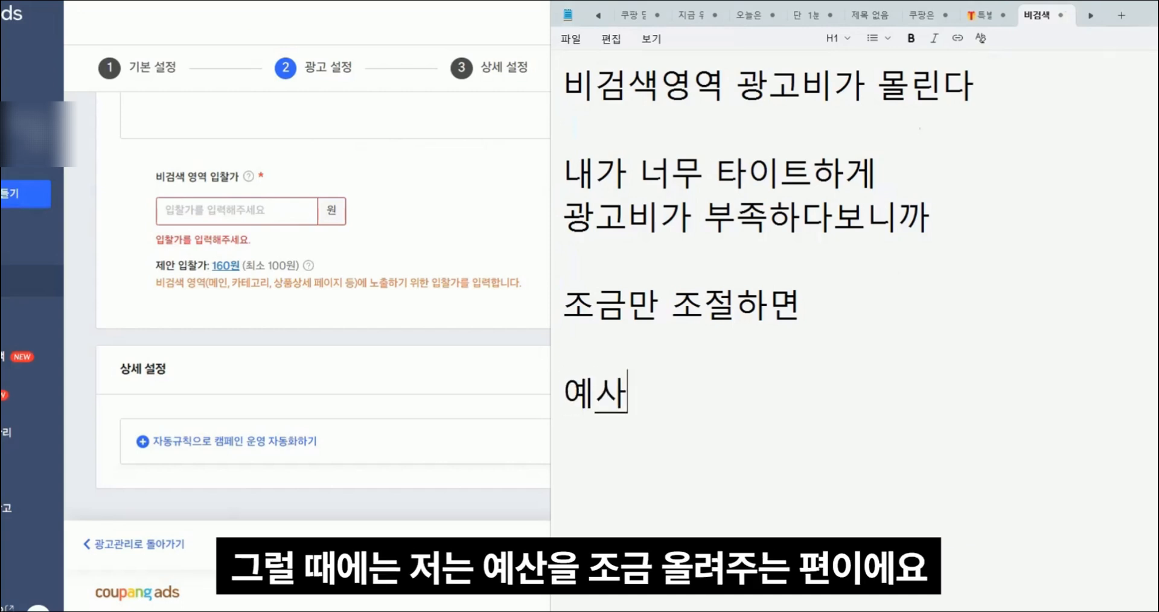
text( 올려주는 편이에요)
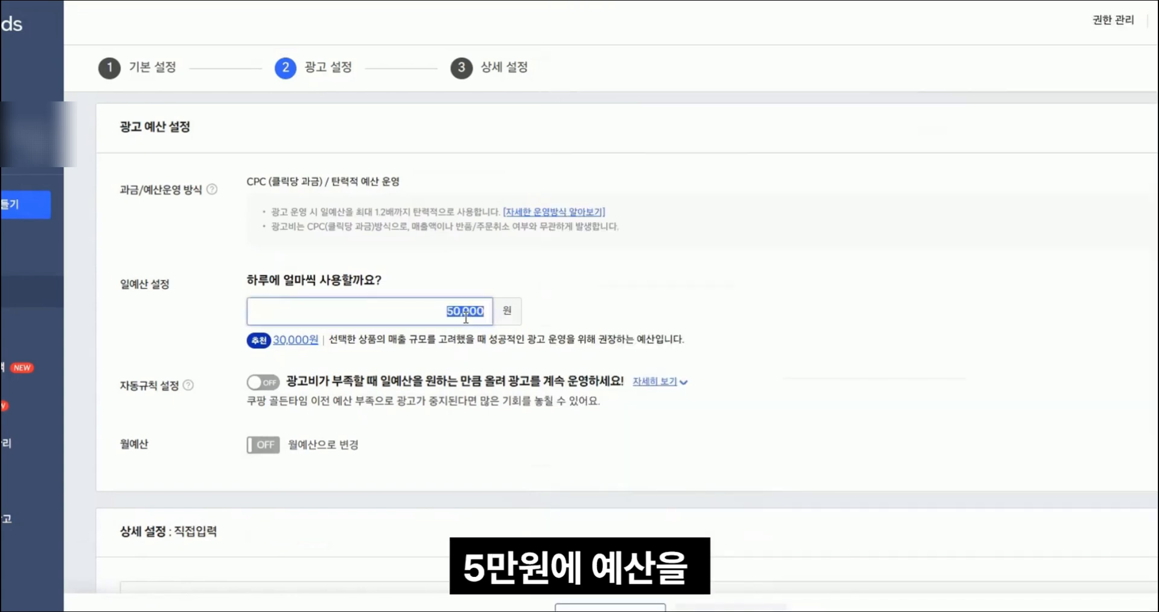
Step: Set the ad's daily budget to 70,000 won
drag(436, 310, 511, 308)
click(586, 280)
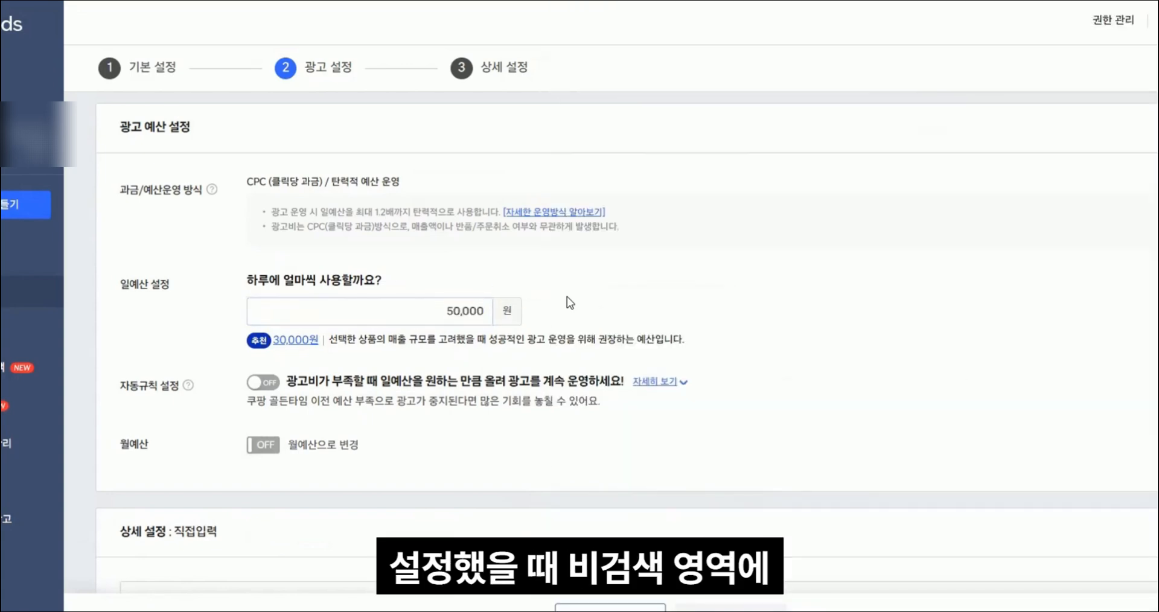
double_click(473, 305)
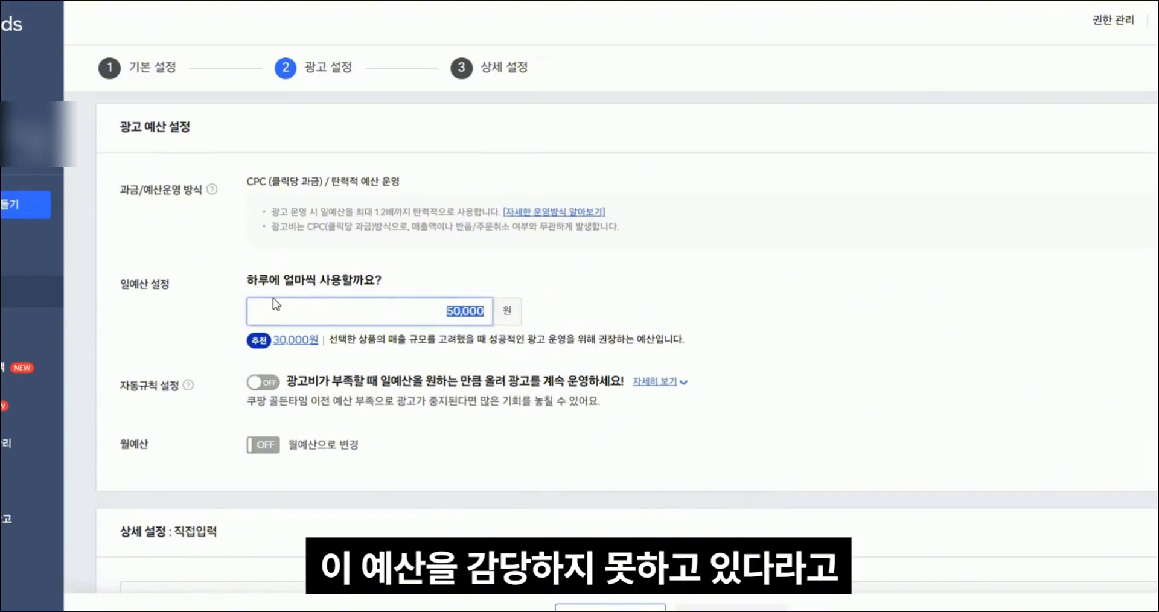
text(7)
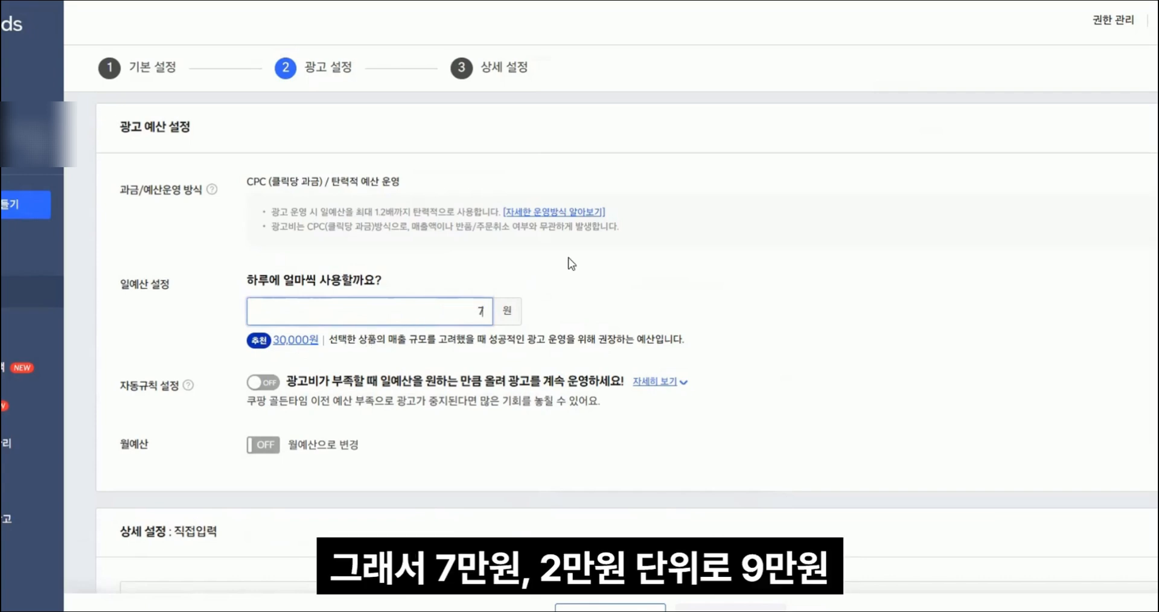
text(0000)
Step: Raise the daily budget to 90,000 won
double_click(471, 309)
text(90,000)
click(550, 287)
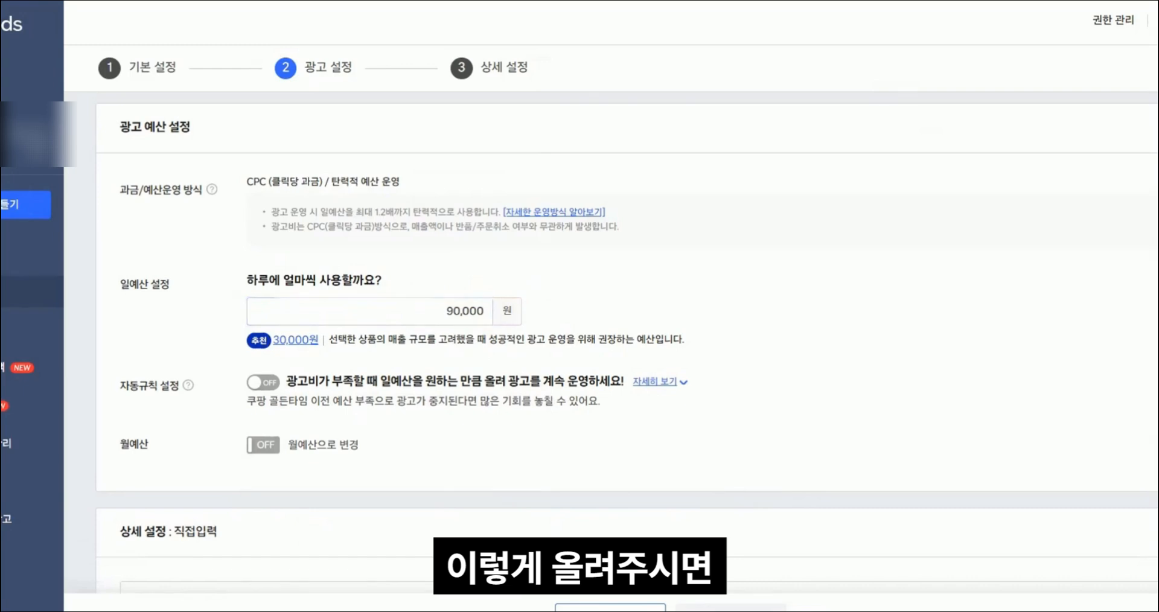
Step: Erase all the text in the note and return to the ad budget settings page
click(820, 601)
drag(1035, 442, 483, 70)
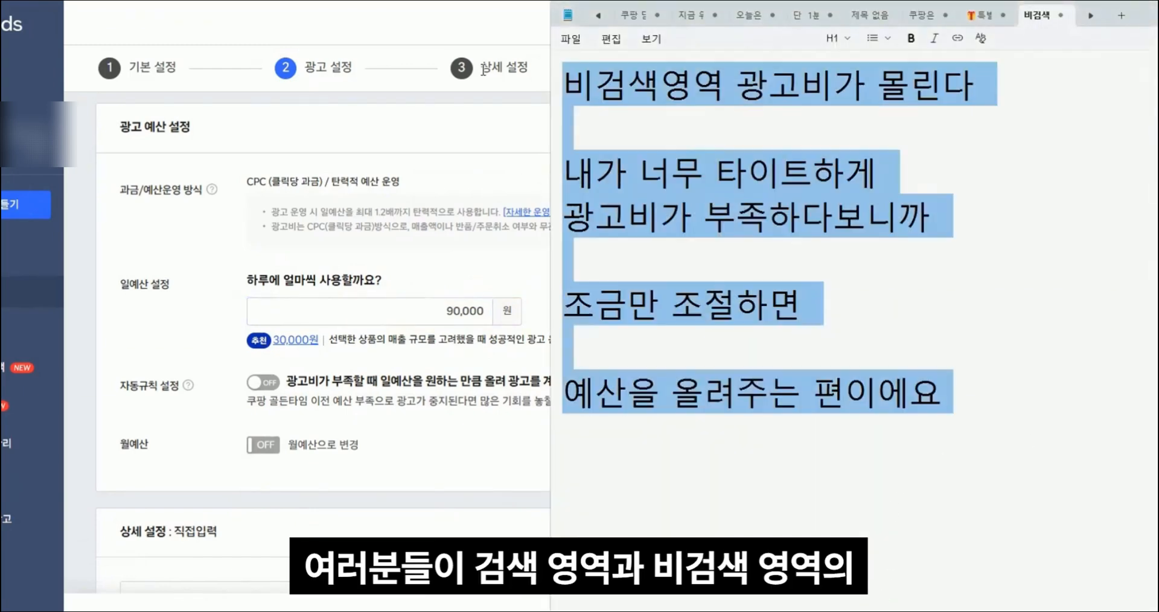
key(BackSpace)
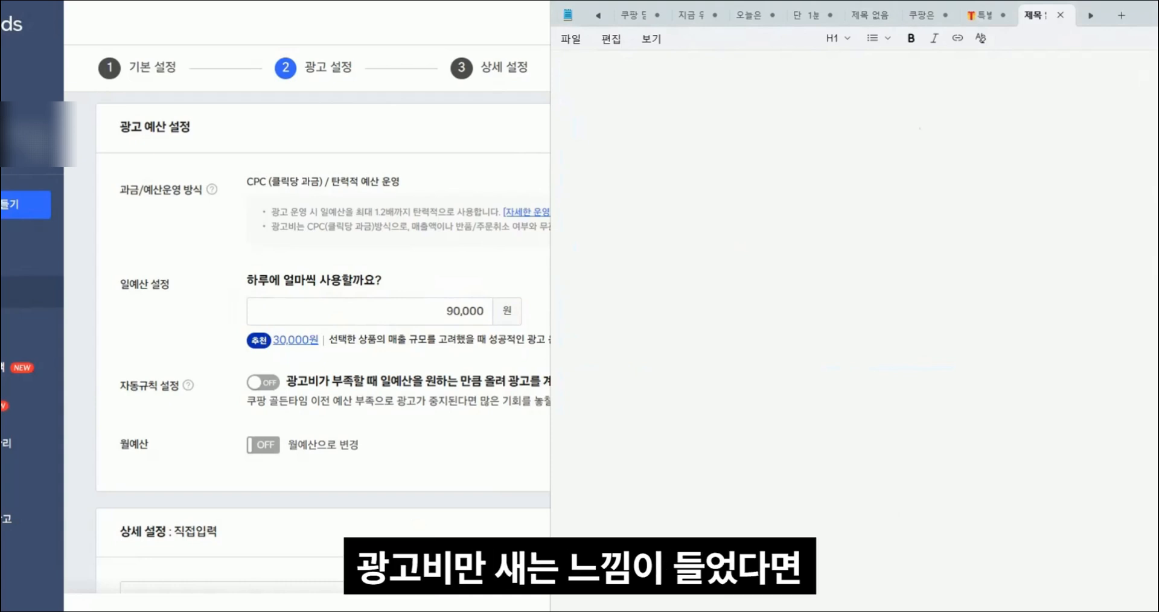
click(515, 174)
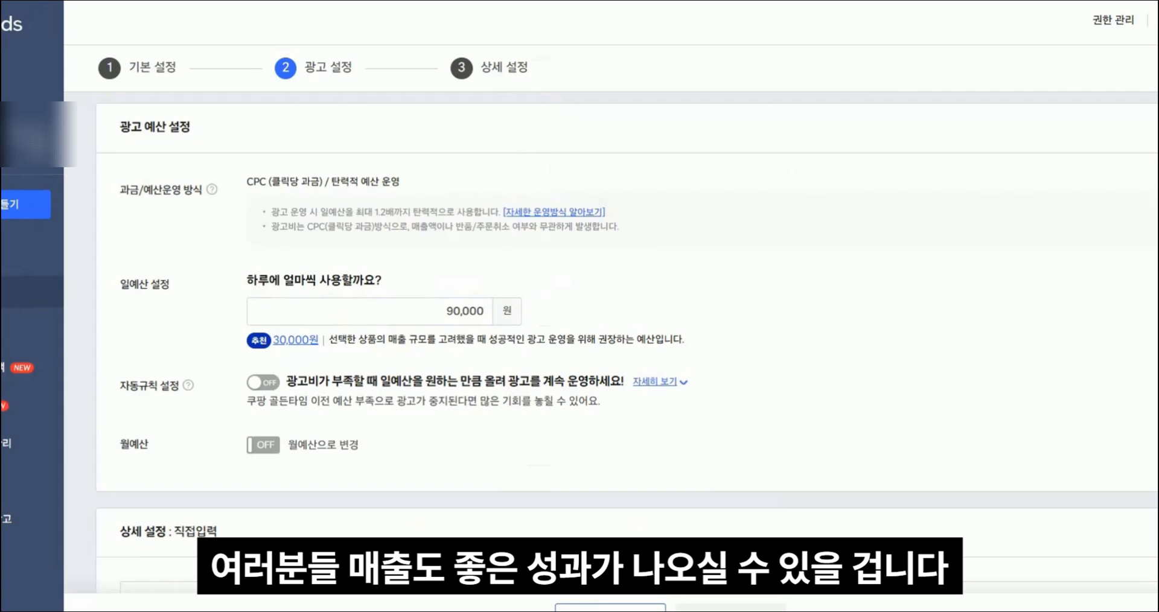
mouse_move(894, 595)
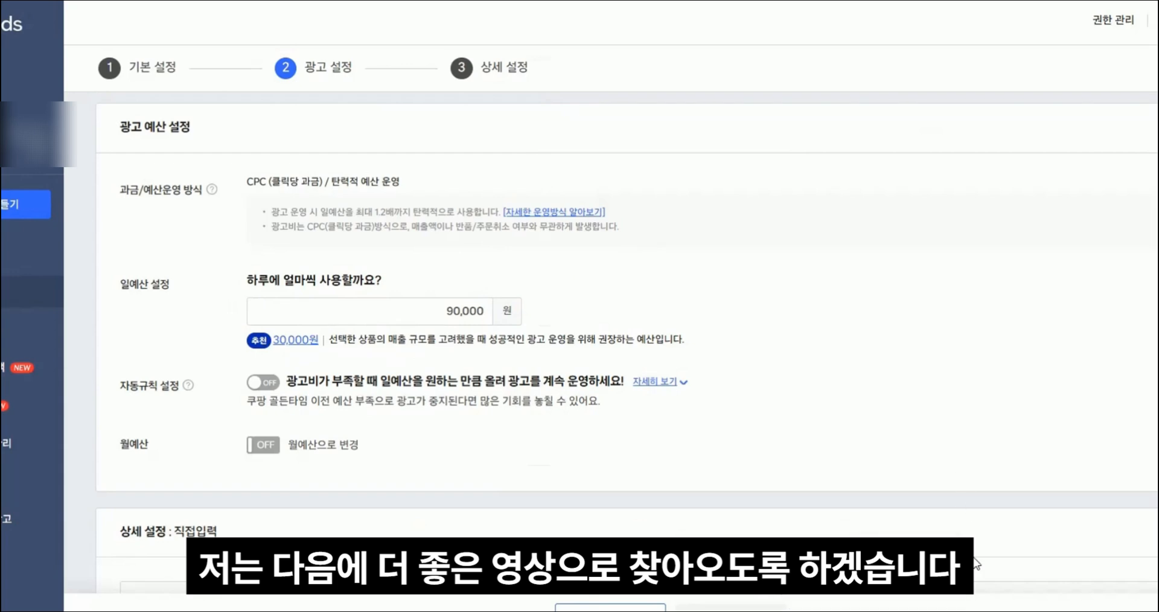